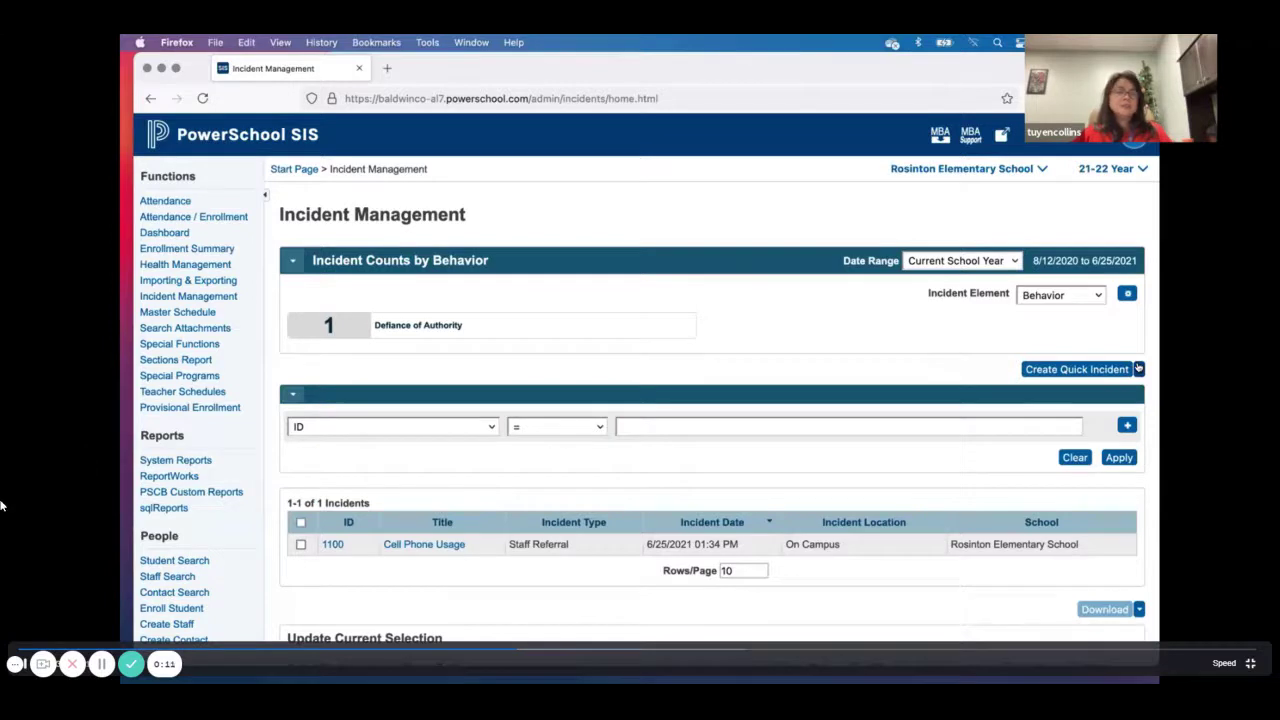
# - Create a detailed incident and set its incident type to Staff Referral
pyautogui.click(1138, 369)
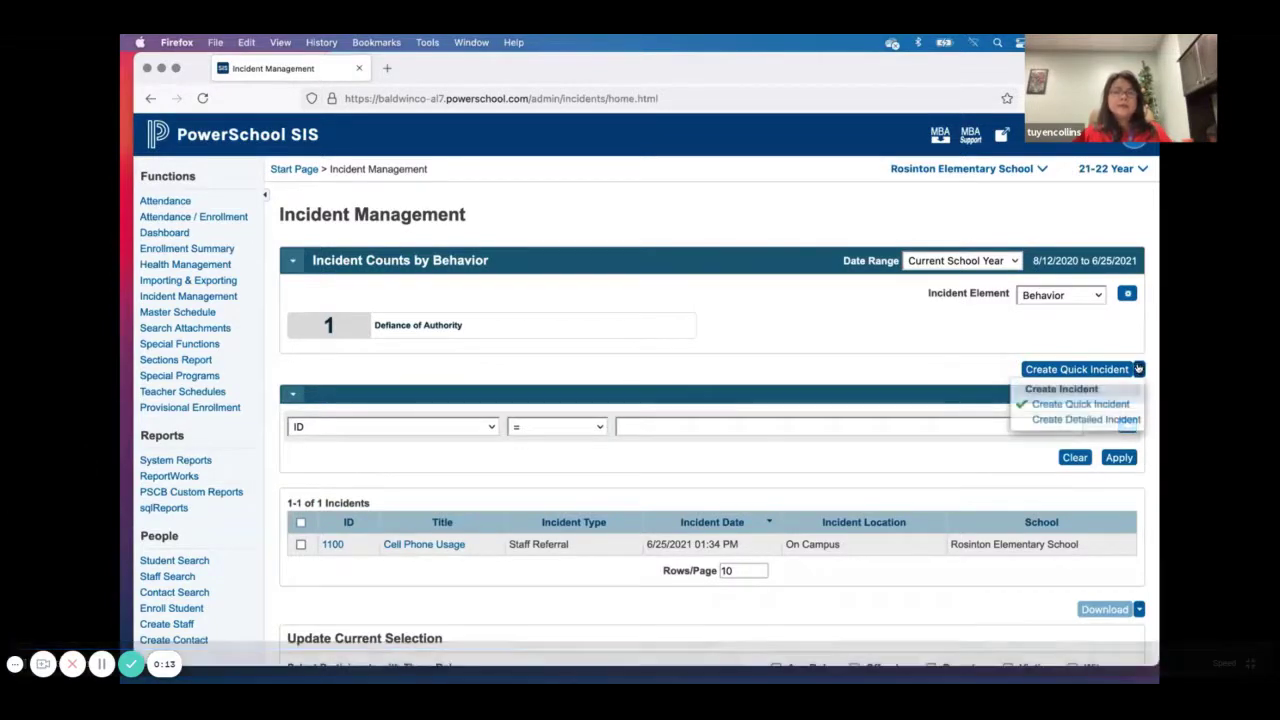
pyautogui.click(1088, 420)
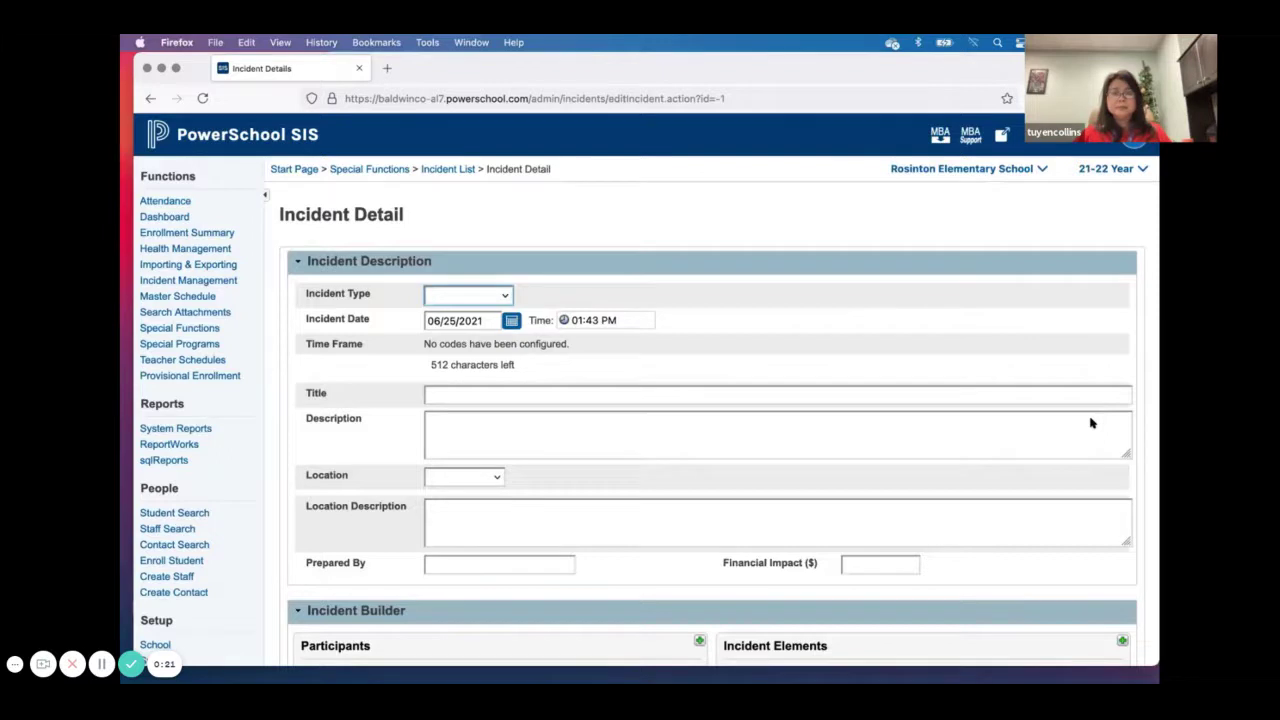
pyautogui.click(504, 296)
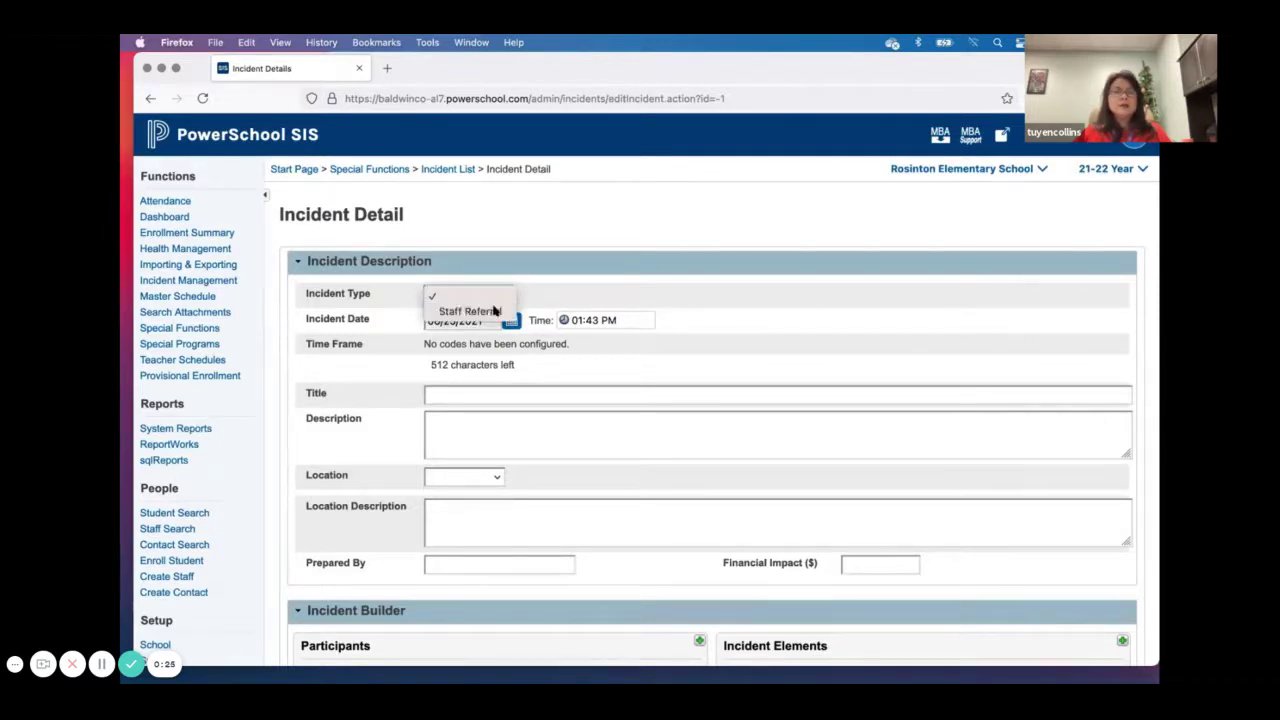
pyautogui.click(488, 310)
# - Title the incident "Fighting in Cafeteria"
pyautogui.click(692, 395)
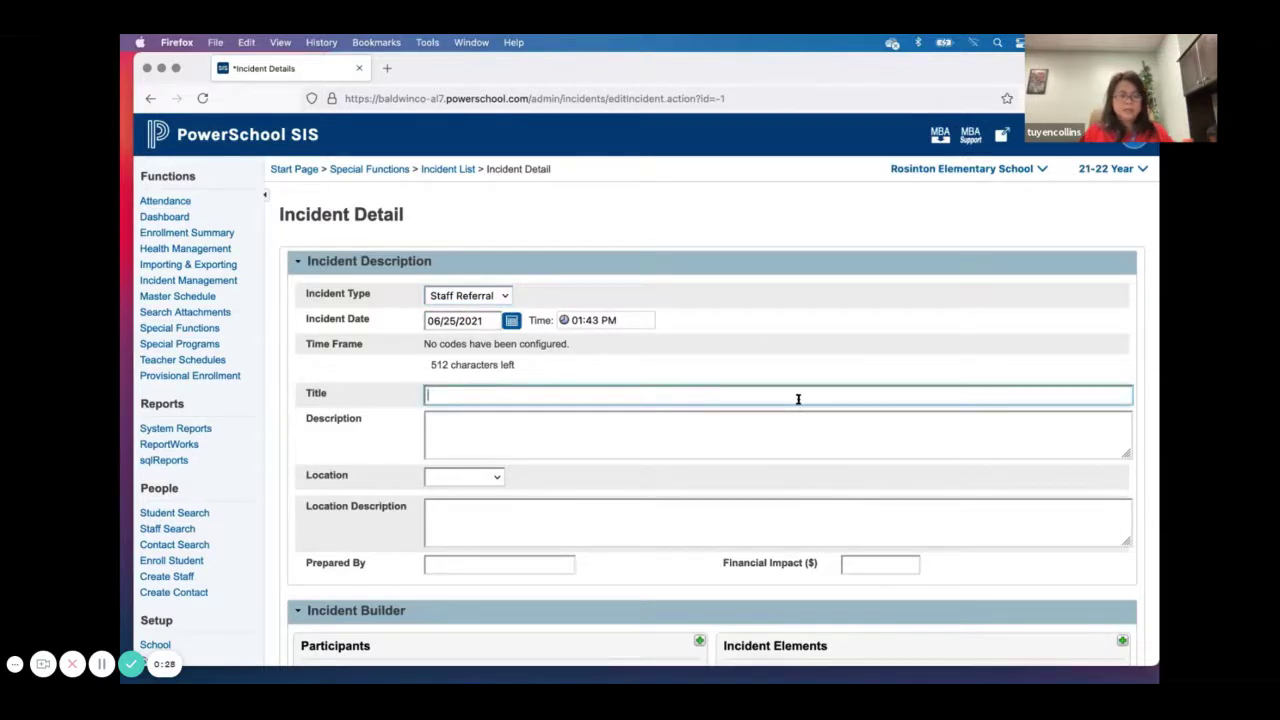
pyautogui.write('Fighting in Ca')
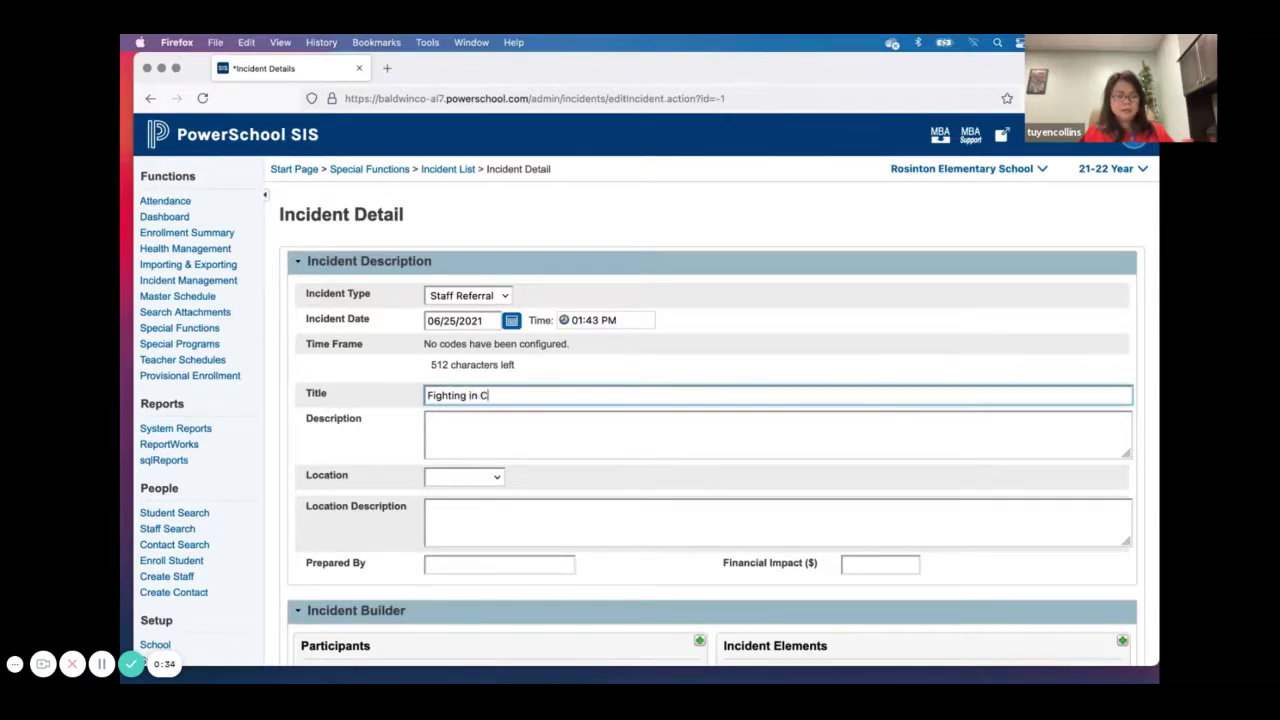
pyautogui.press('BackSpace')
pyautogui.write('ag')
pyautogui.press('BackSpace')
pyautogui.write('feteria')
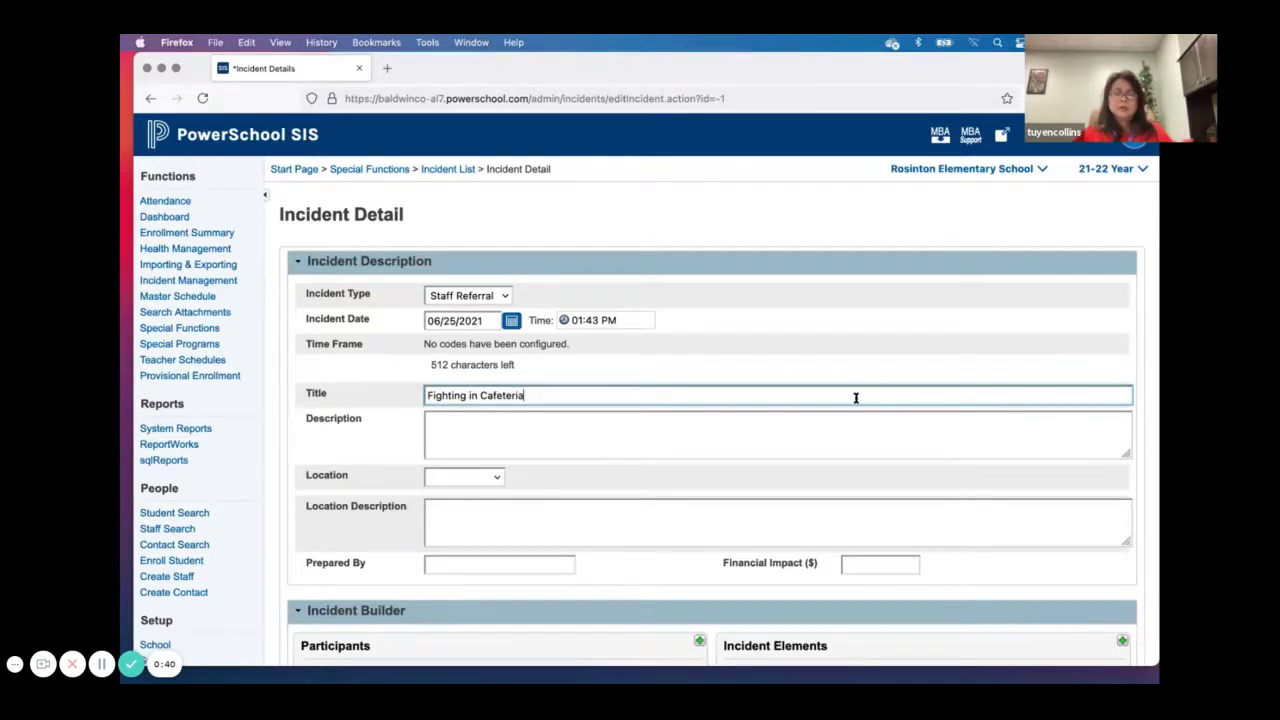
# - Enter "Throwing food and punches in cafeteria." as the incident description
pyautogui.click(816, 430)
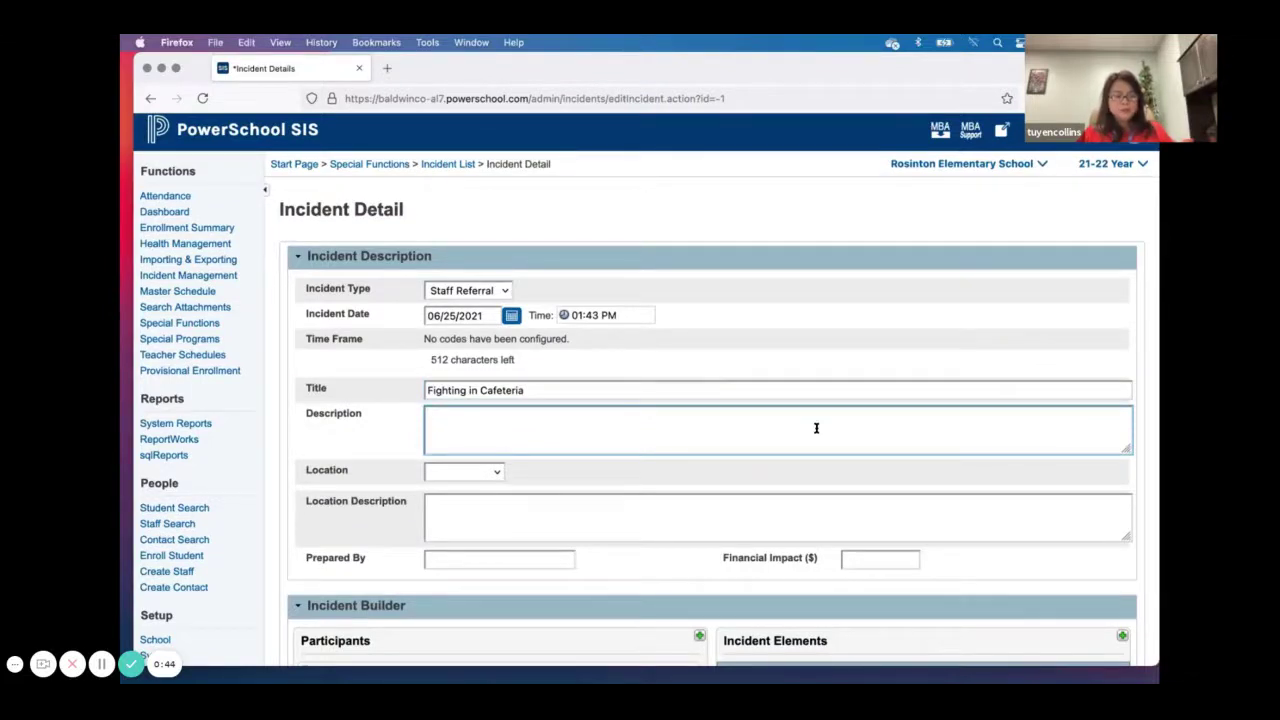
pyautogui.write('Thro')
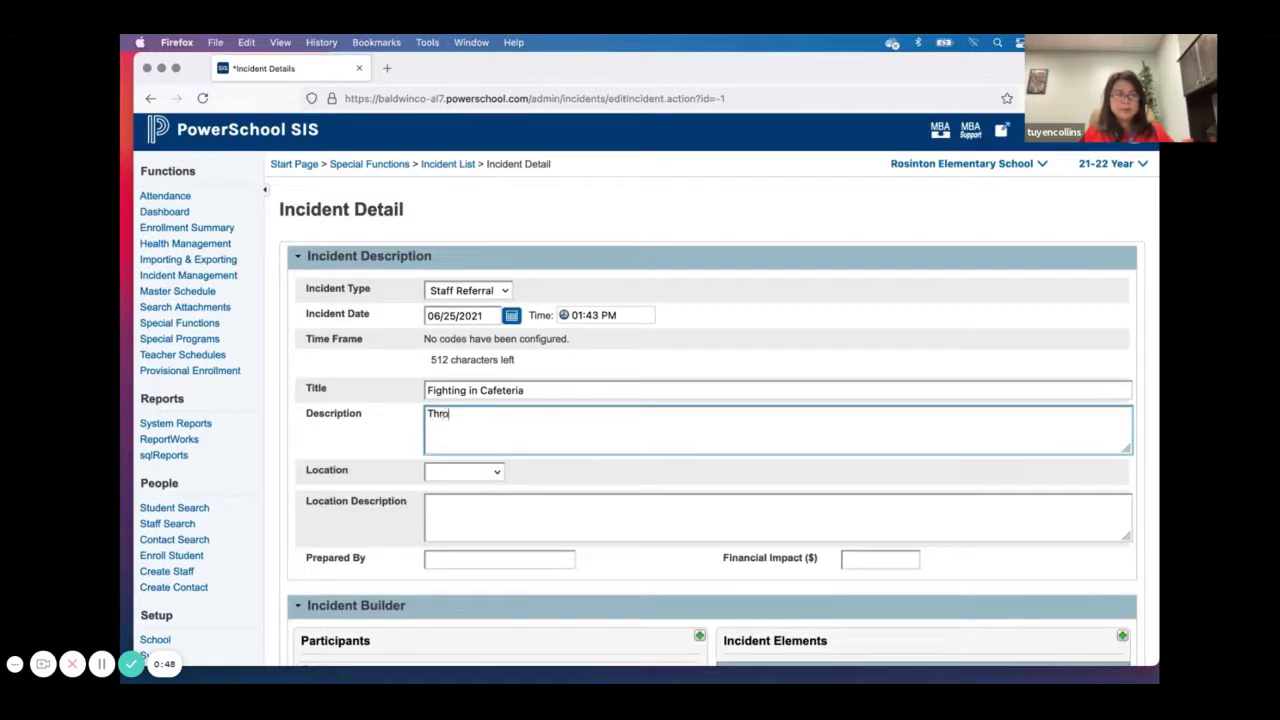
pyautogui.write('wing food and punches')
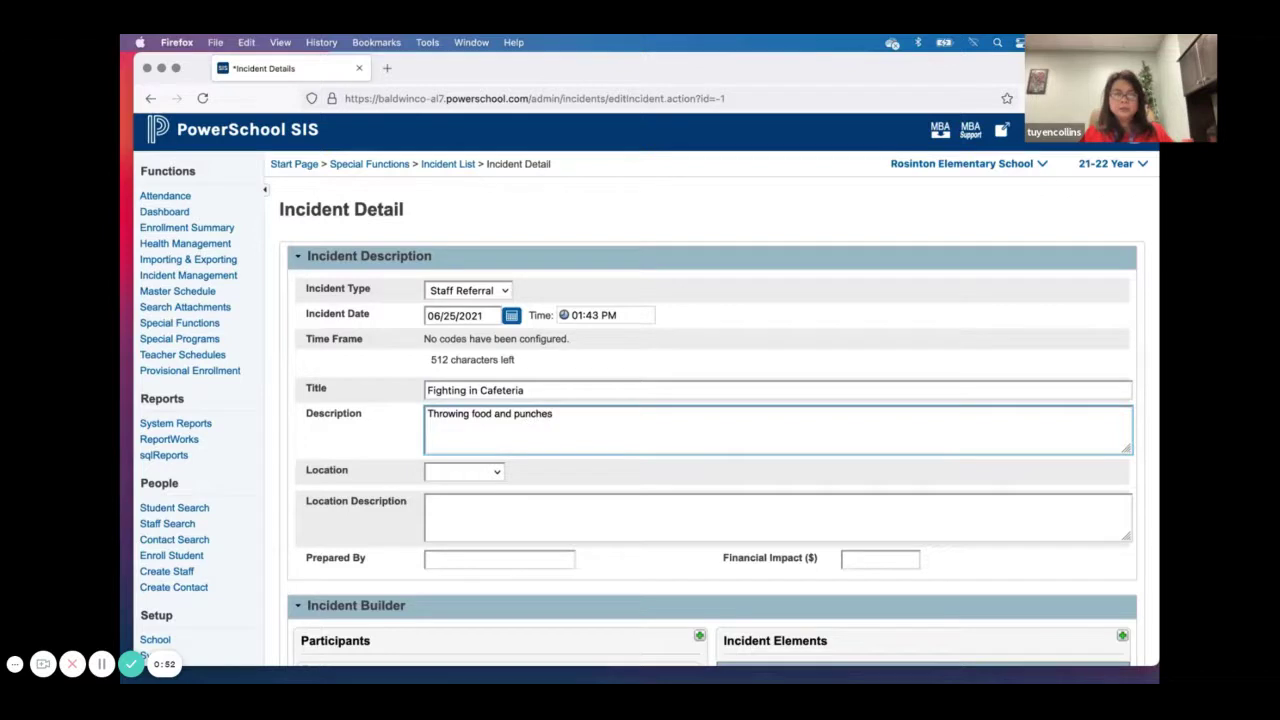
pyautogui.write(' in ca')
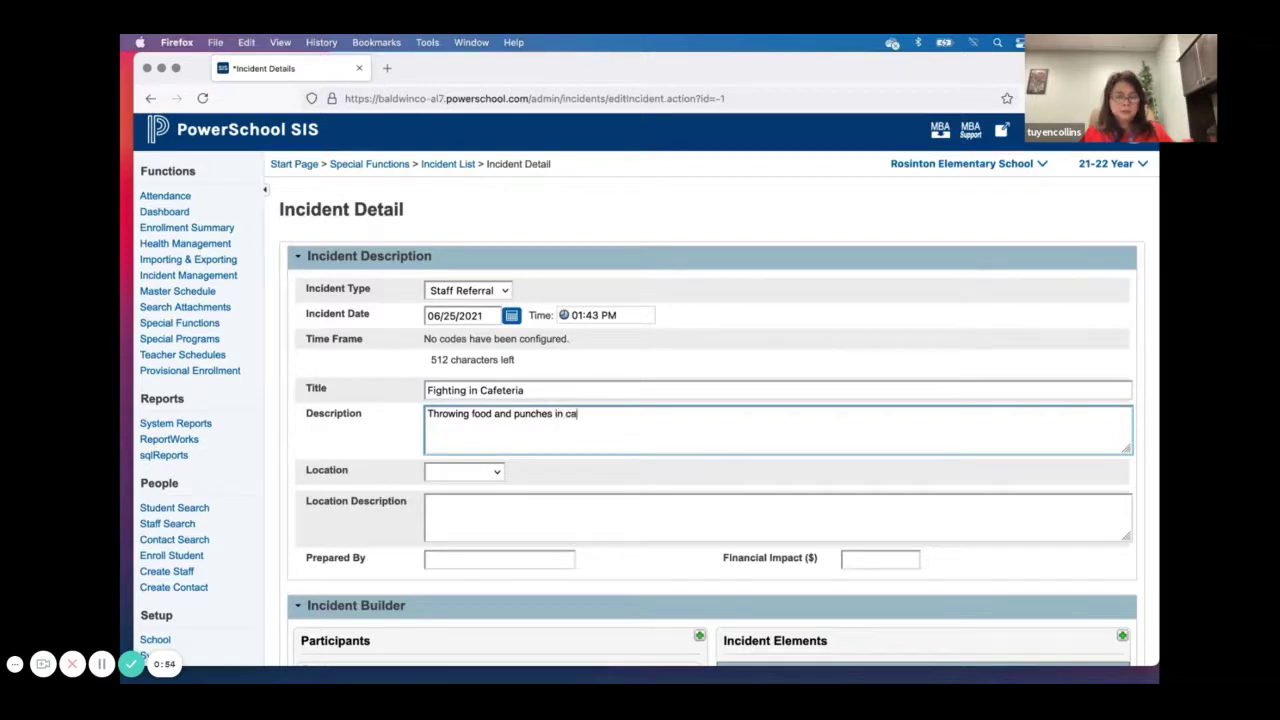
pyautogui.write('feteria.')
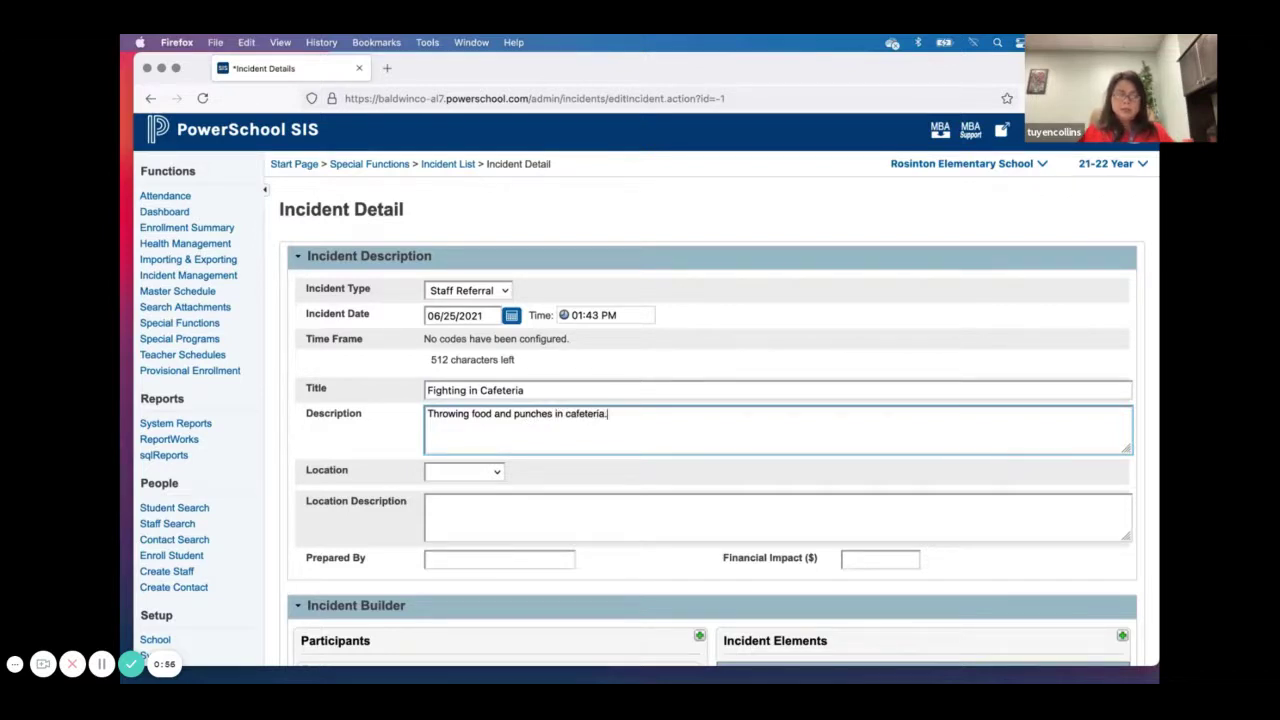
# - Set the location to On Campus with location description "Cafeteria", and enter the preparer's name in Prepared By
pyautogui.click(489, 472)
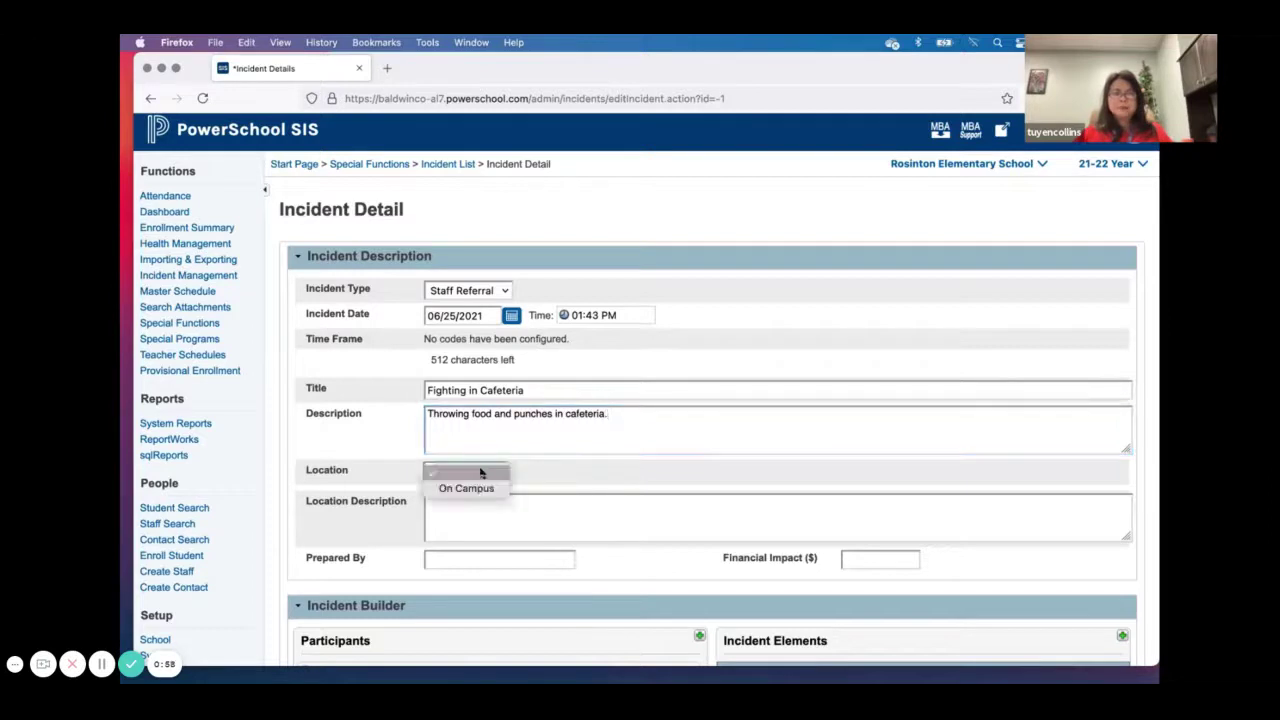
pyautogui.click(480, 489)
pyautogui.click(516, 526)
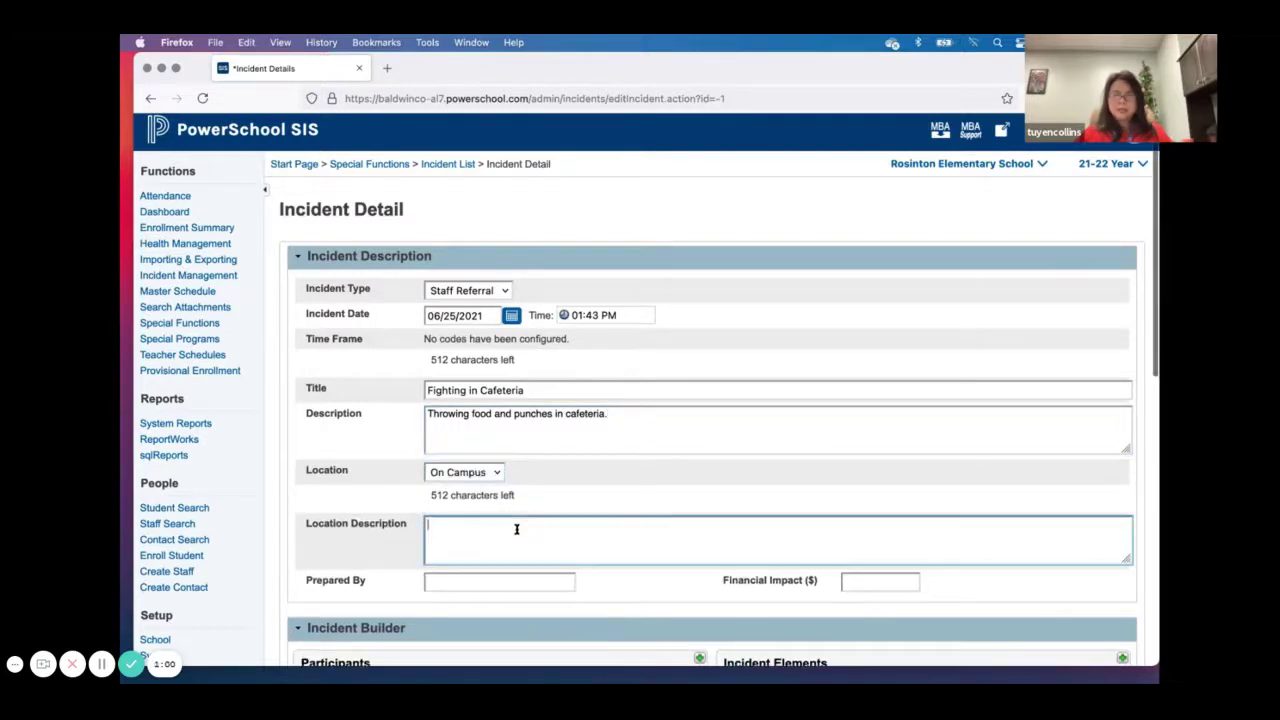
pyautogui.scroll(-3, 516, 528)
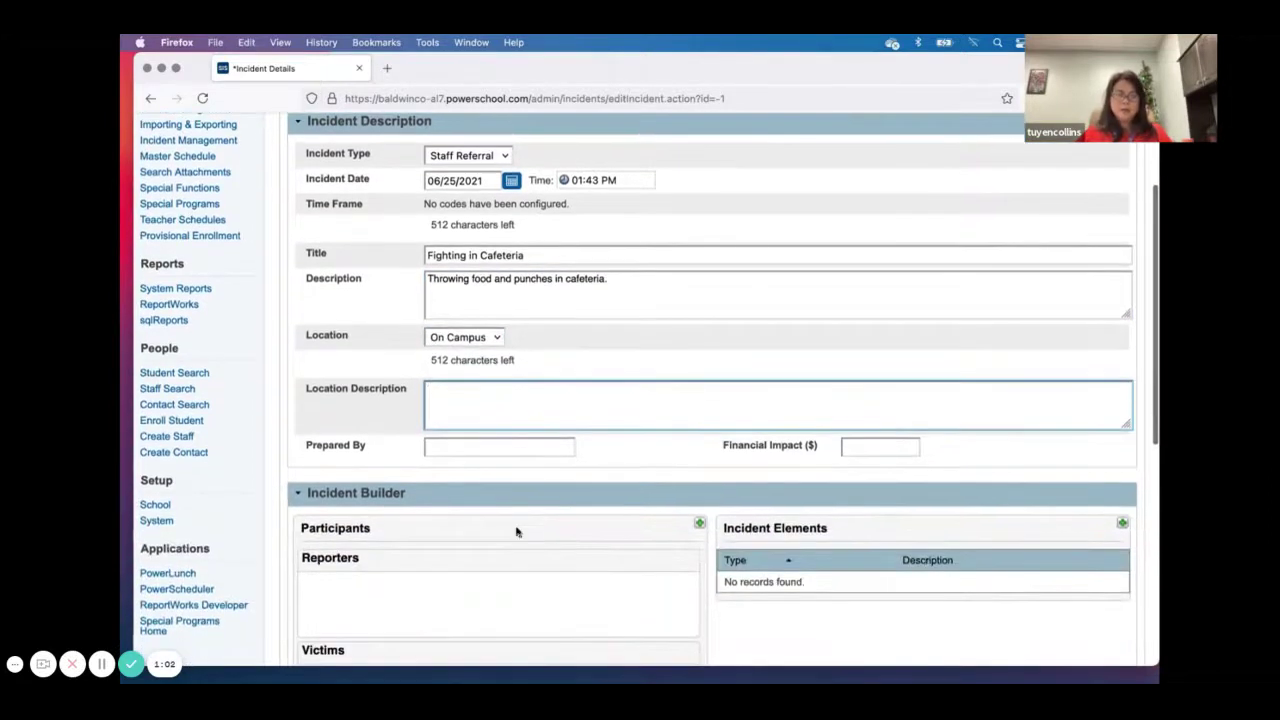
pyautogui.write('Cafeteria')
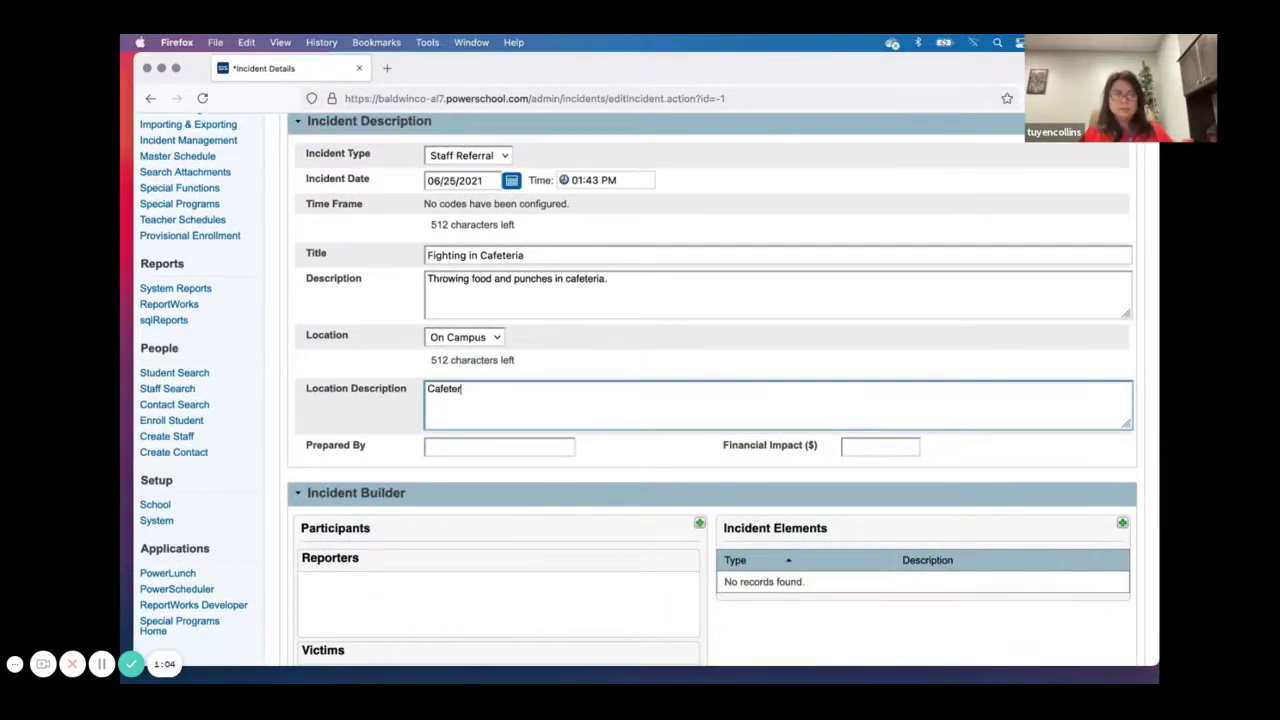
pyautogui.click(504, 446)
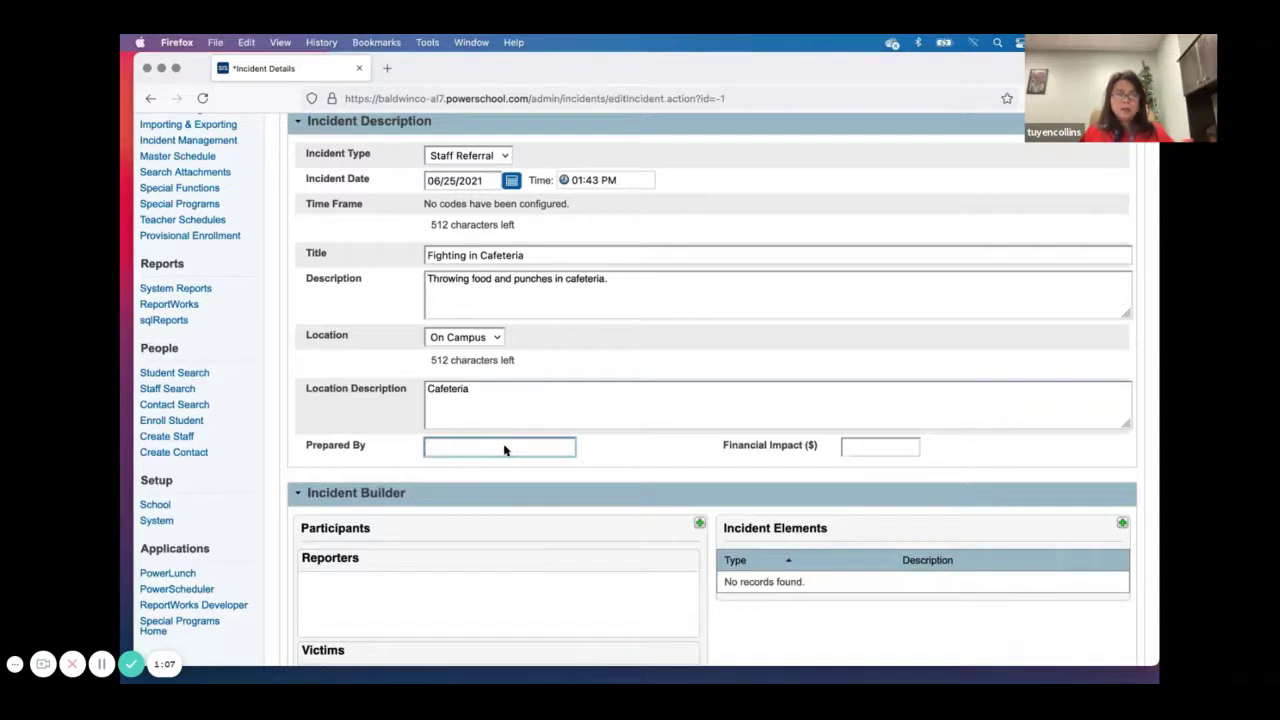
pyautogui.write('T. Collins')
# - Start adding an incident participant and search the school's active students by the first student's partial last name
pyautogui.scroll(-4, 646, 458)
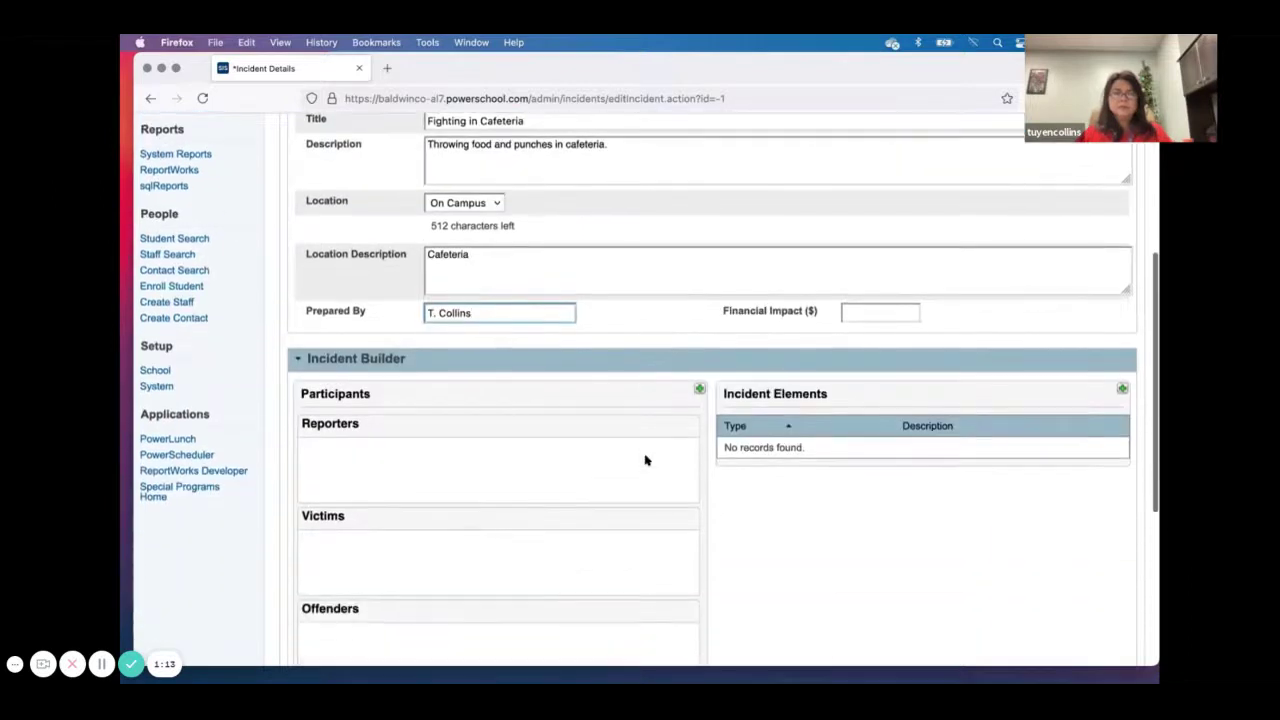
pyautogui.scroll(-3, 646, 458)
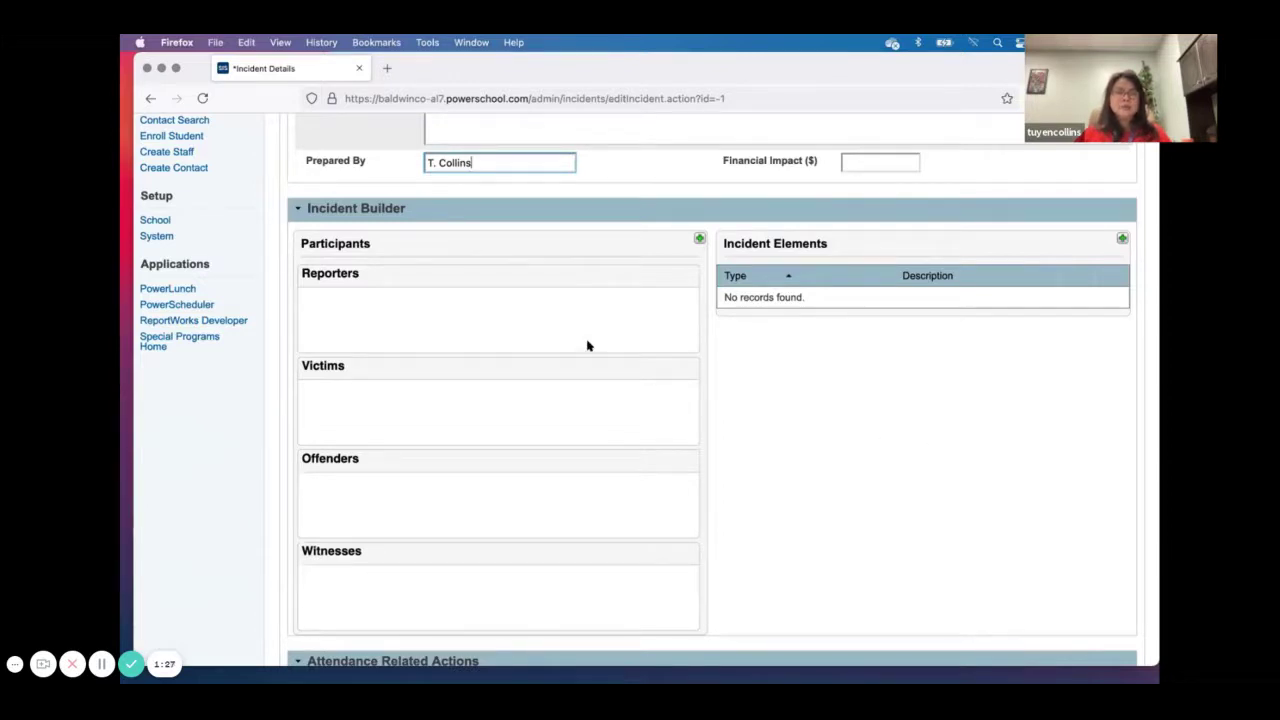
pyautogui.click(697, 241)
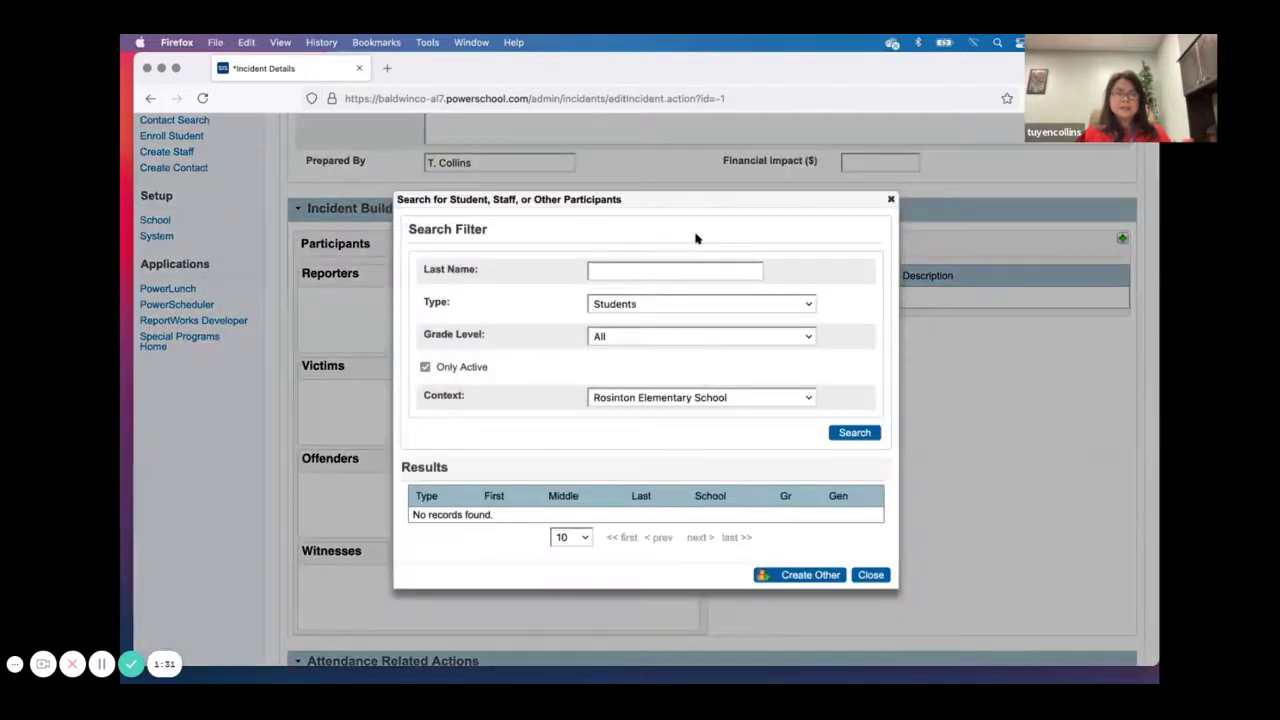
pyautogui.click(690, 263)
pyautogui.write('mim')
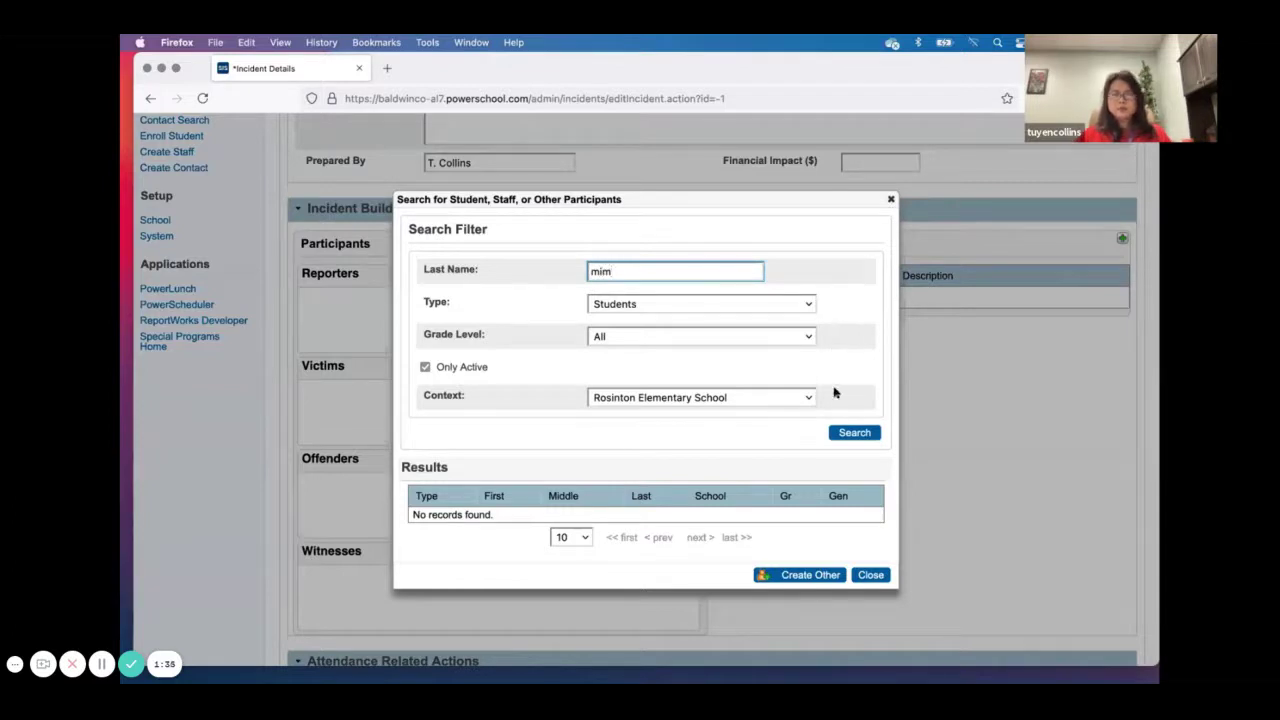
pyautogui.click(854, 433)
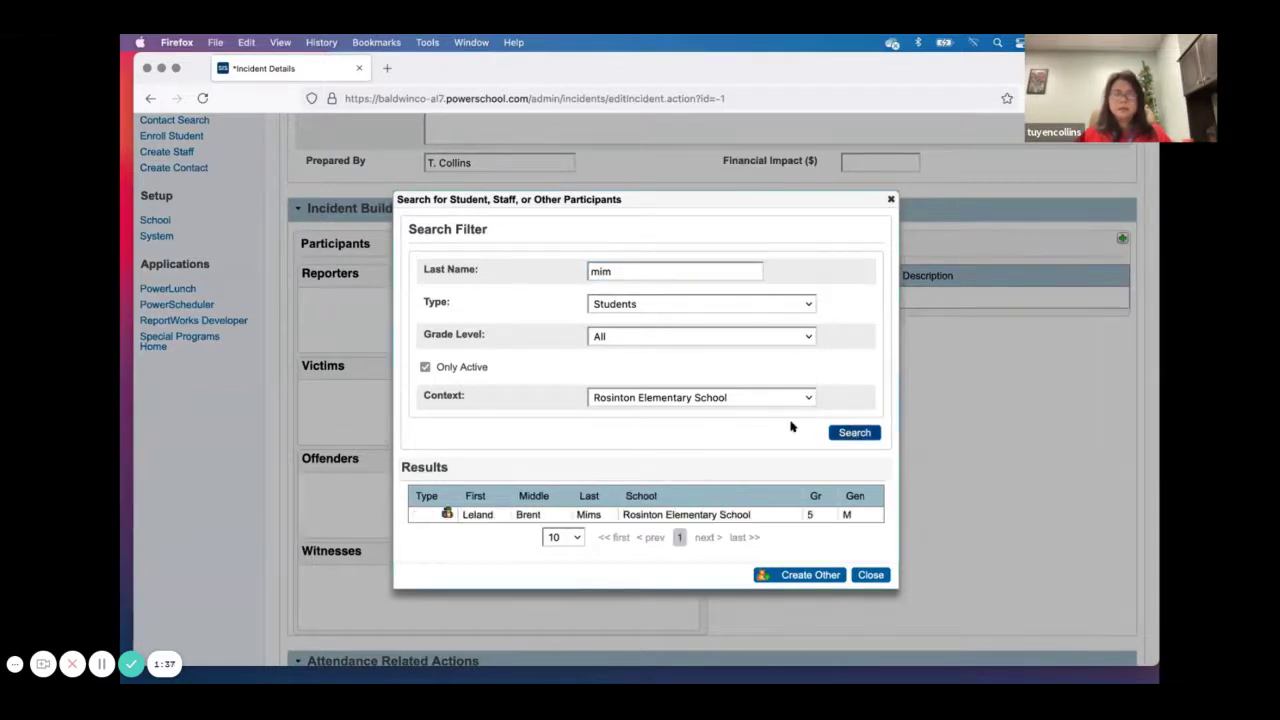
# - Add the grade 5 student from the search results to the incident as an Offender
pyautogui.click(485, 514)
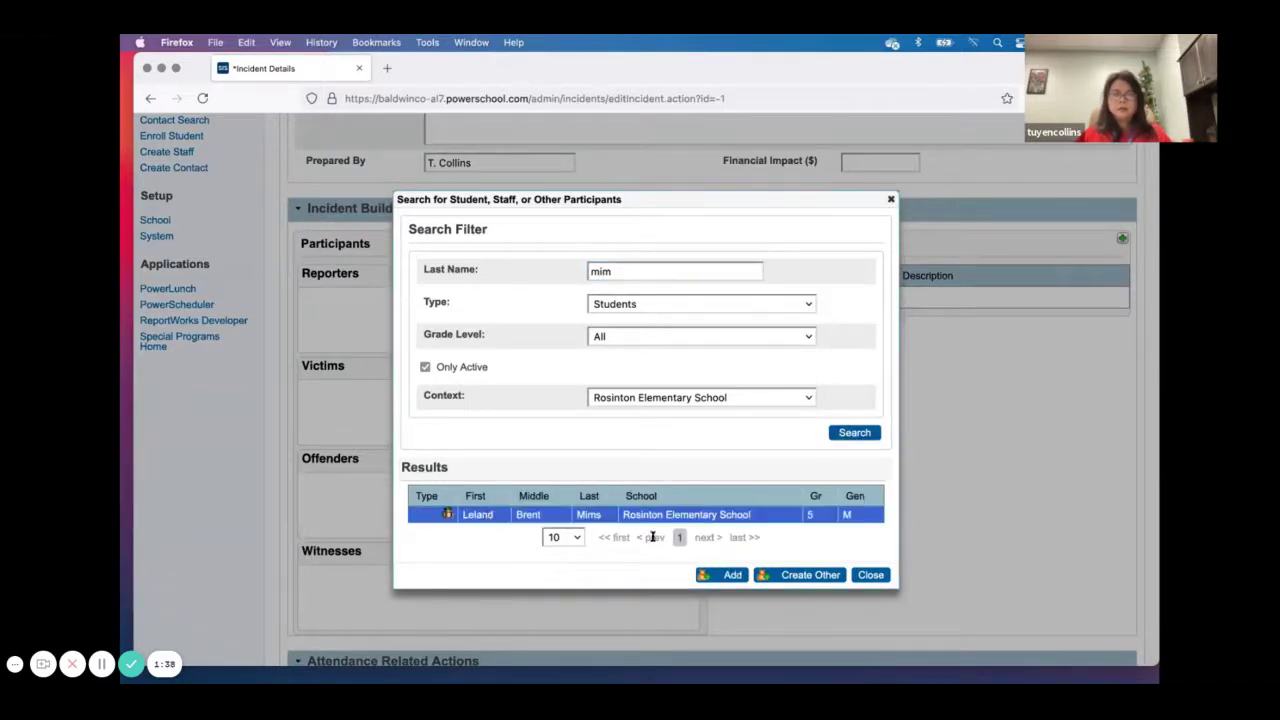
pyautogui.click(726, 576)
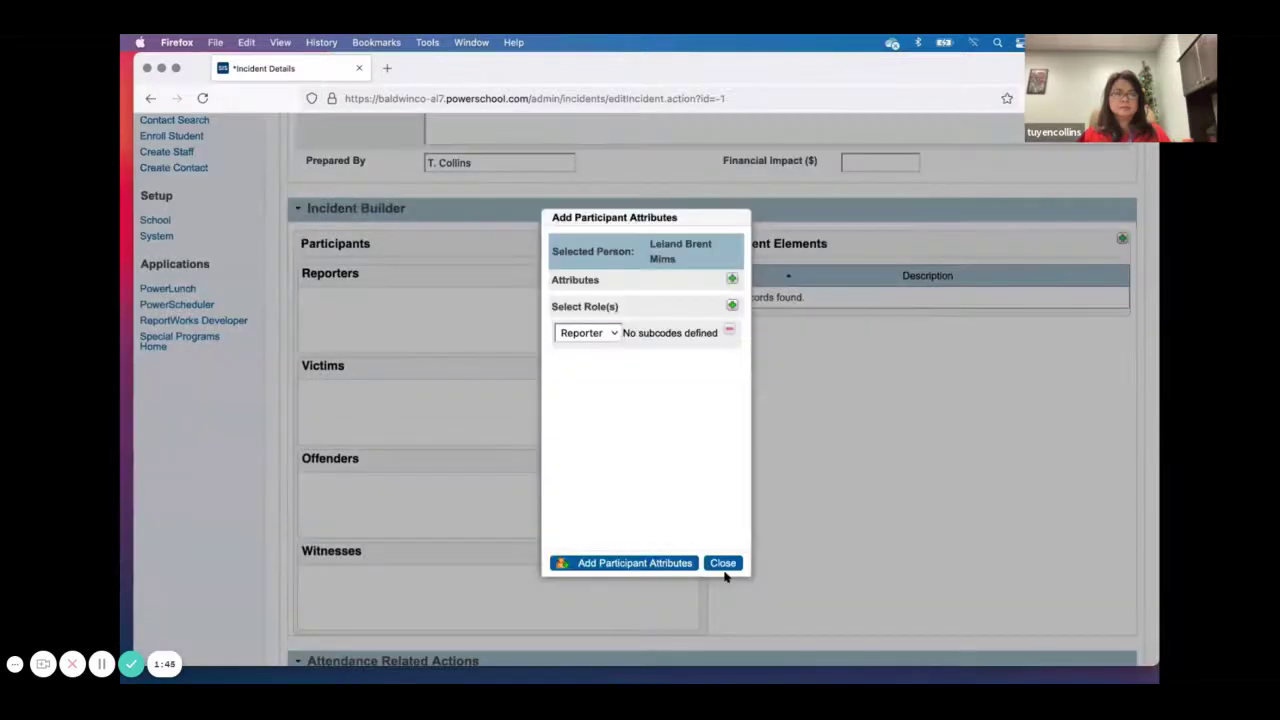
pyautogui.click(612, 333)
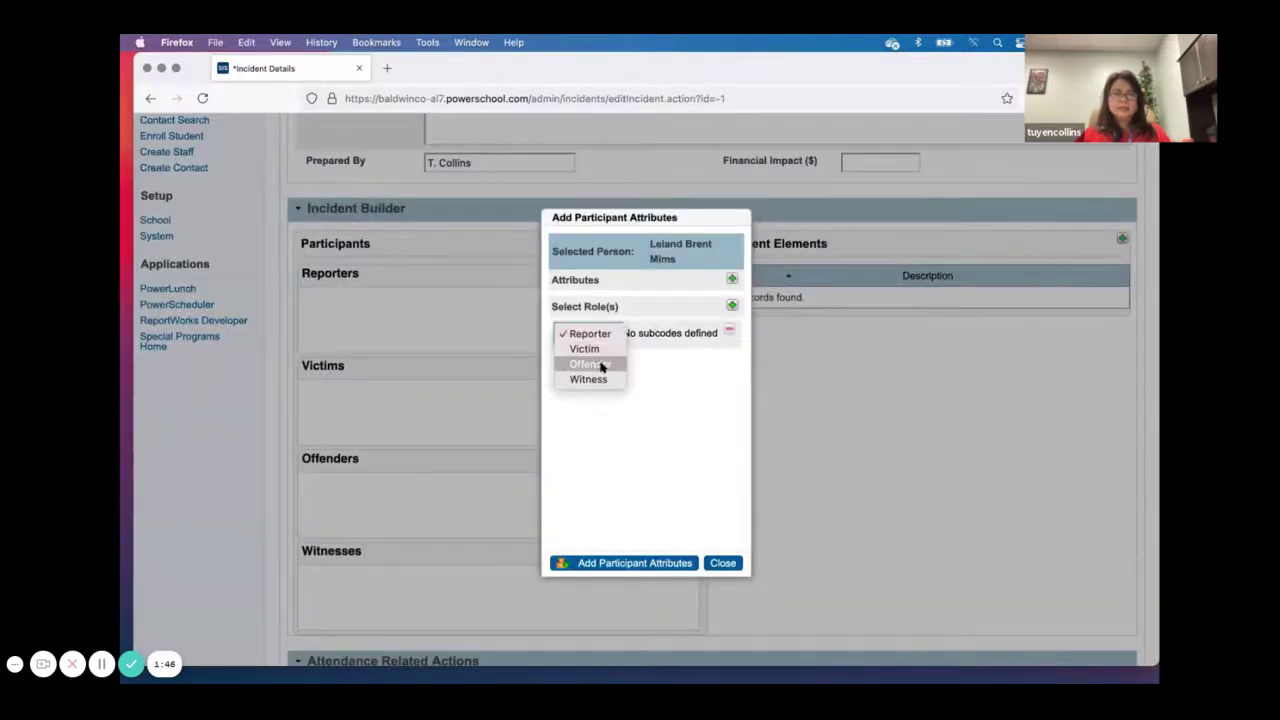
pyautogui.click(603, 366)
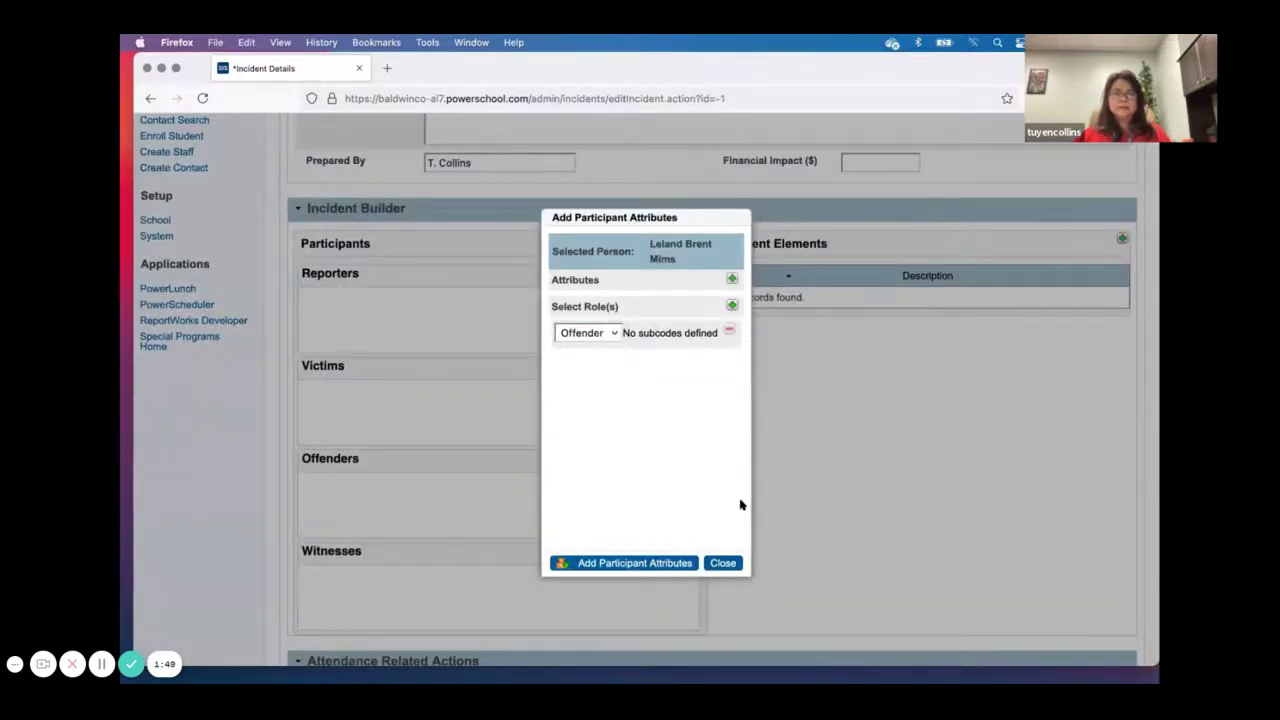
pyautogui.click(652, 563)
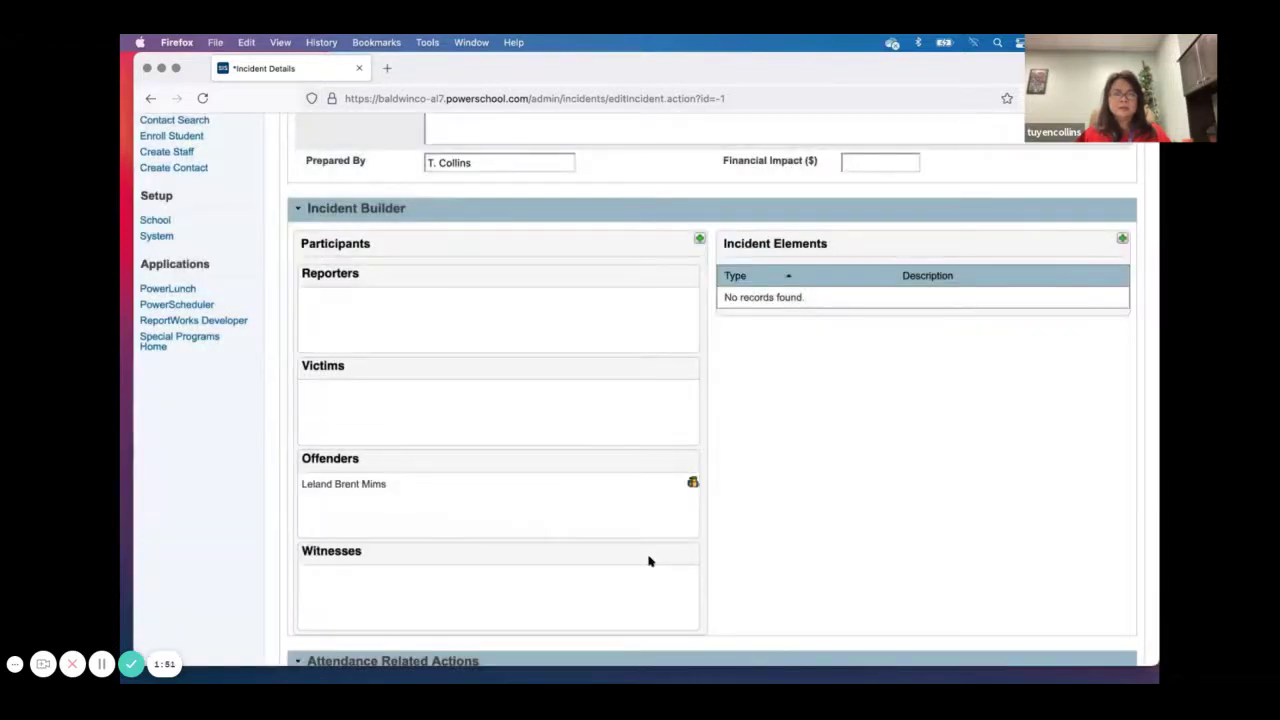
# - Start adding another participant and search the students by the second student's last name
pyautogui.click(699, 238)
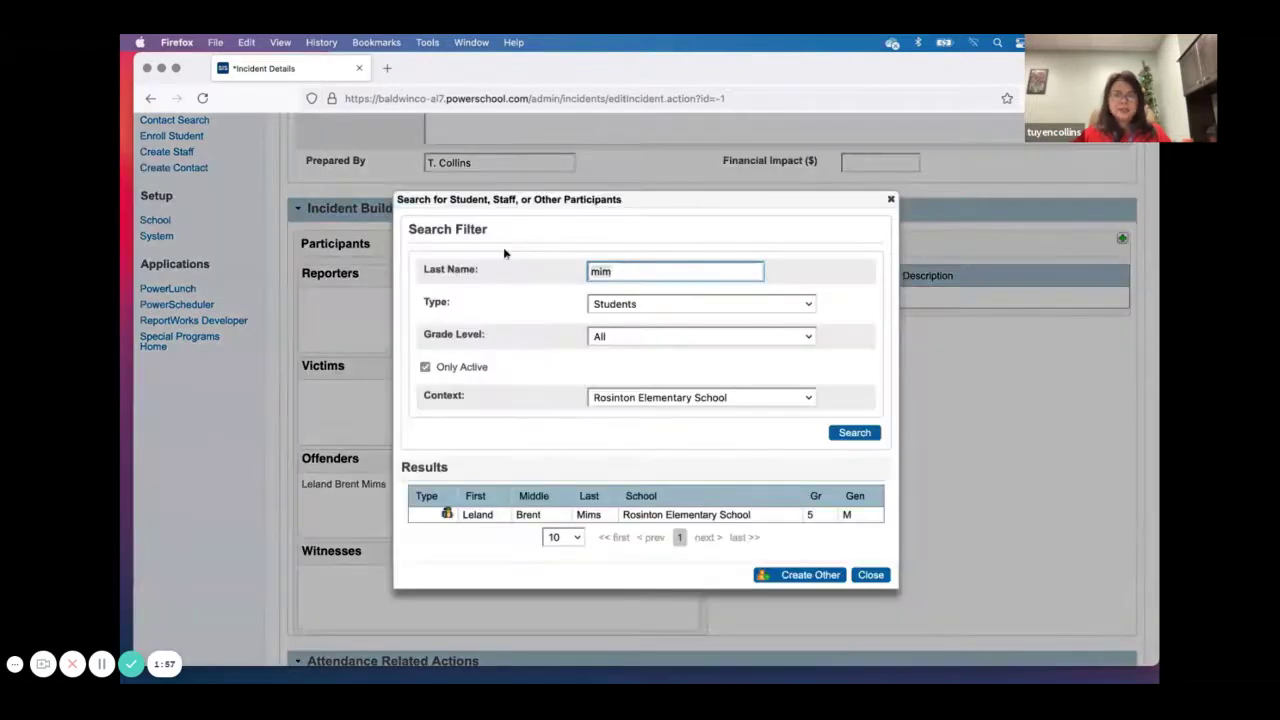
pyautogui.press('BackSpace')
pyautogui.press('BackSpace')
pyautogui.press('BackSpace')
pyautogui.write('bent')
pyautogui.press('BackSpace')
pyautogui.write('ton')
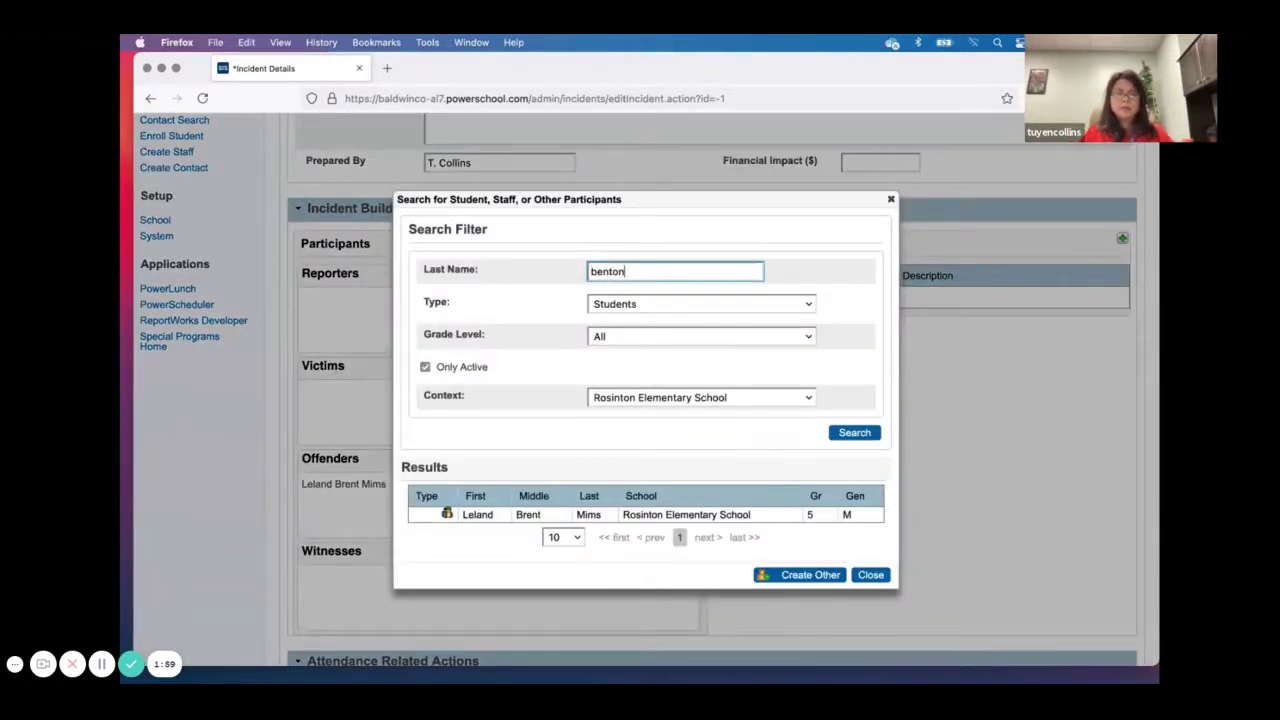
pyautogui.click(866, 432)
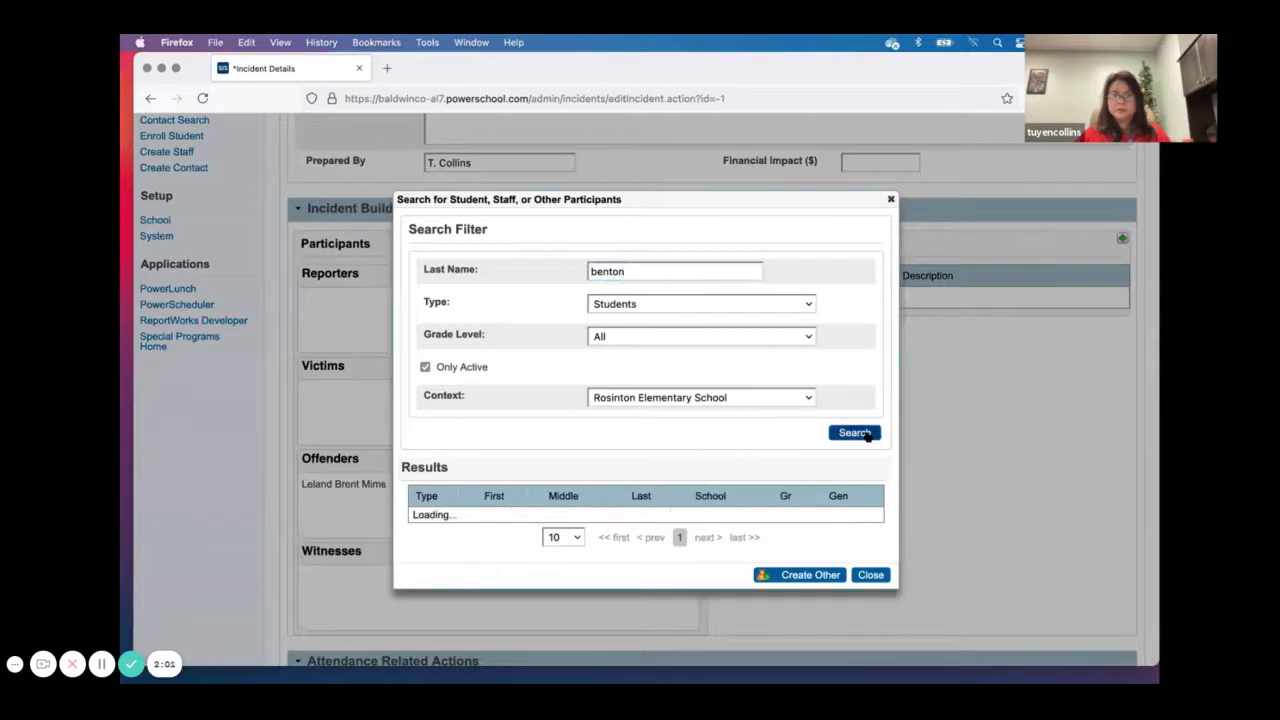
# - Add the grade 5 student with the searched last name to the incident as a Victim
pyautogui.click(490, 528)
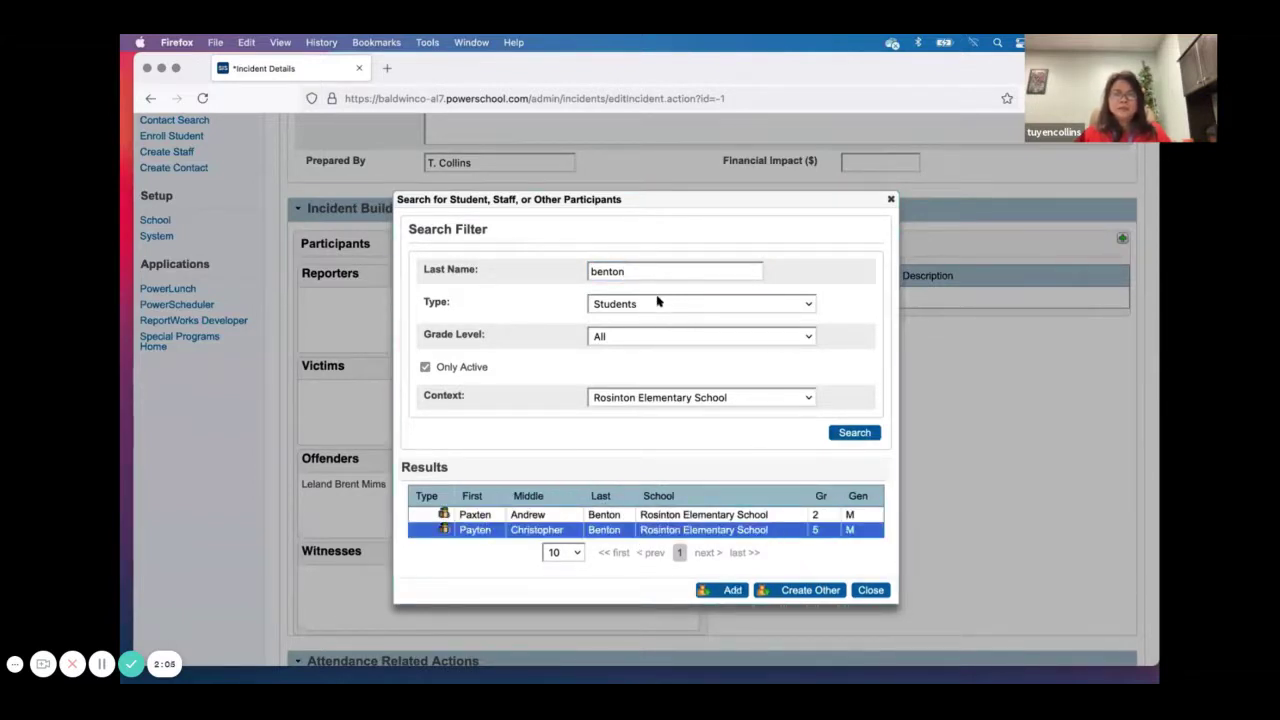
pyautogui.click(712, 589)
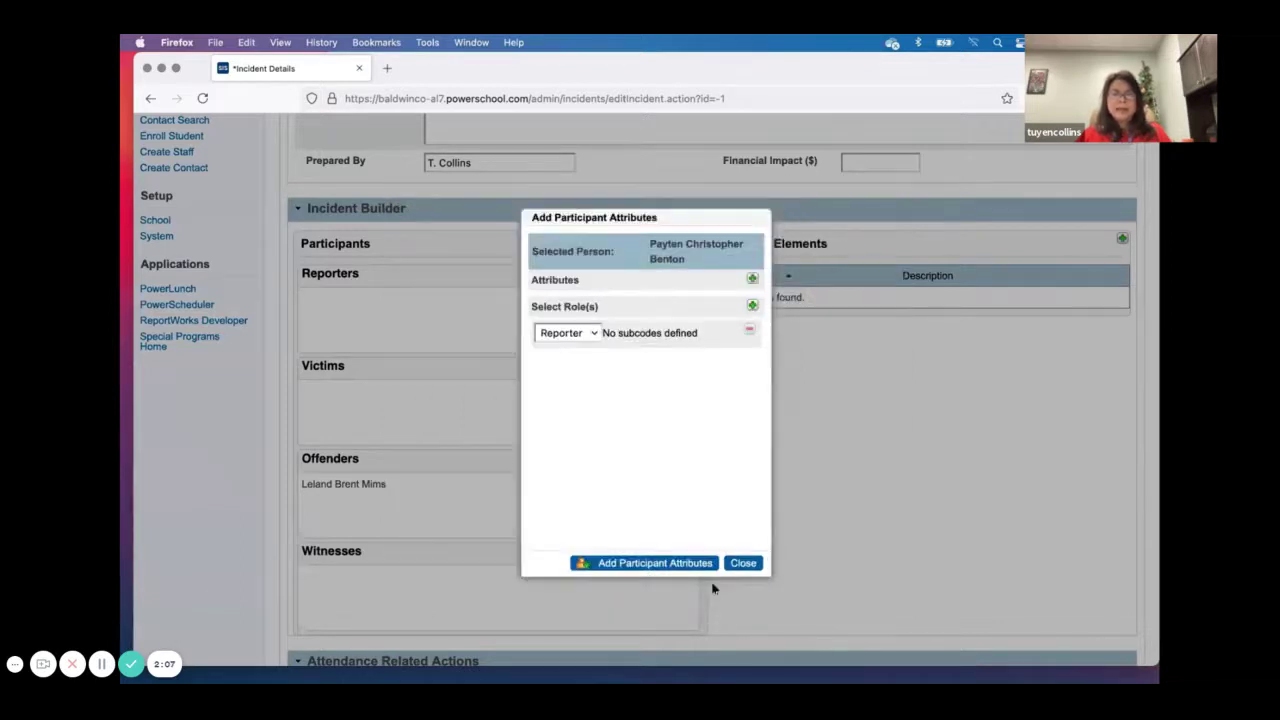
pyautogui.click(579, 338)
pyautogui.click(580, 346)
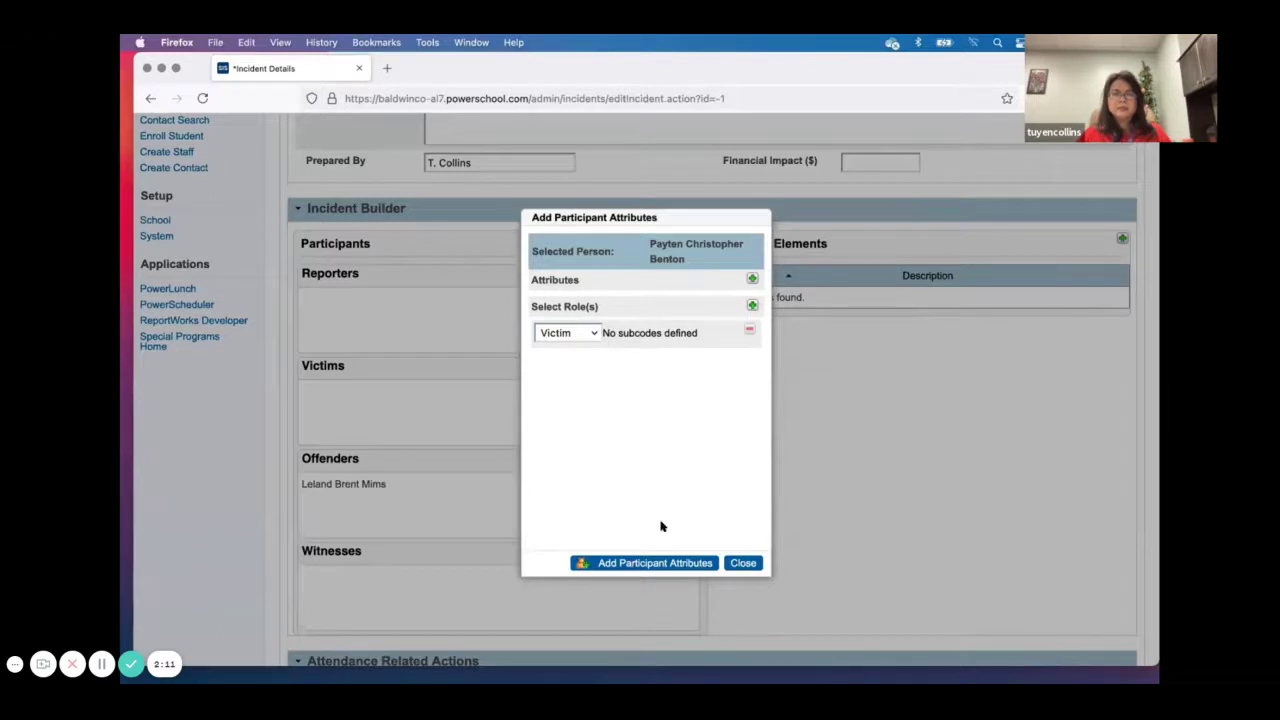
pyautogui.click(655, 563)
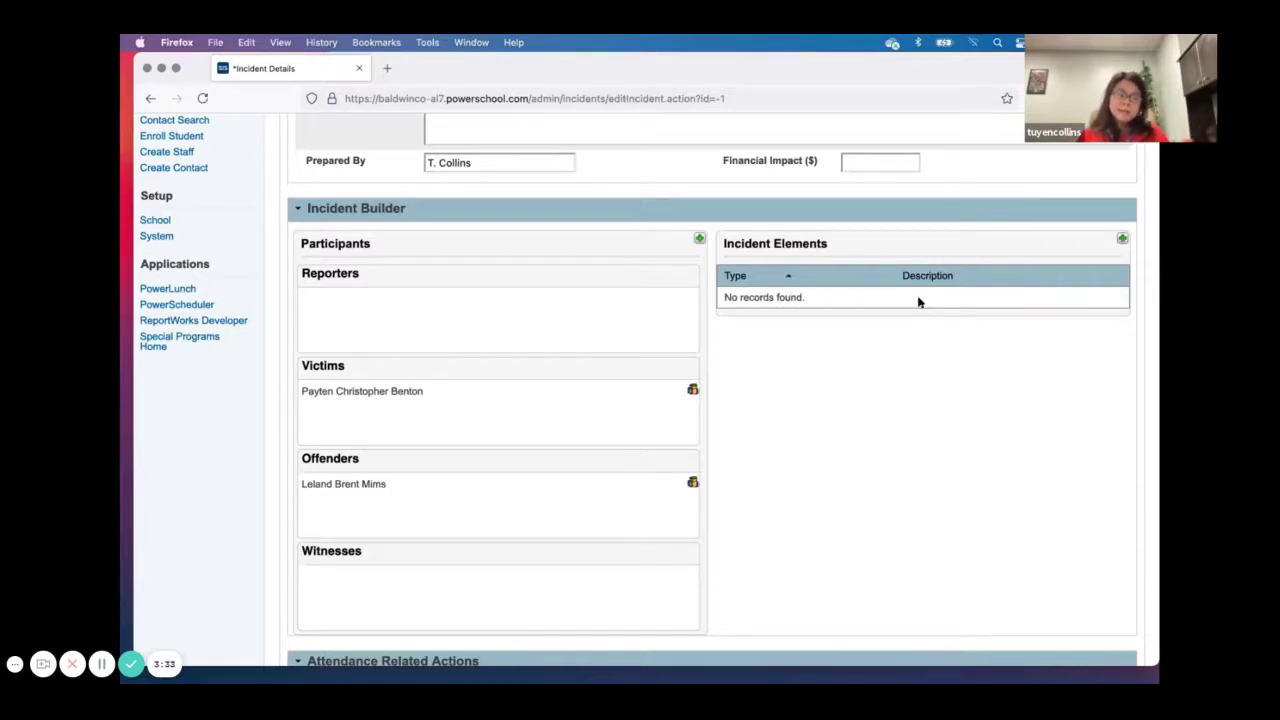
# - Start creating another incident participant as an Other person who is not in the student or staff records
pyautogui.moveTo(608, 384)
pyautogui.click(697, 240)
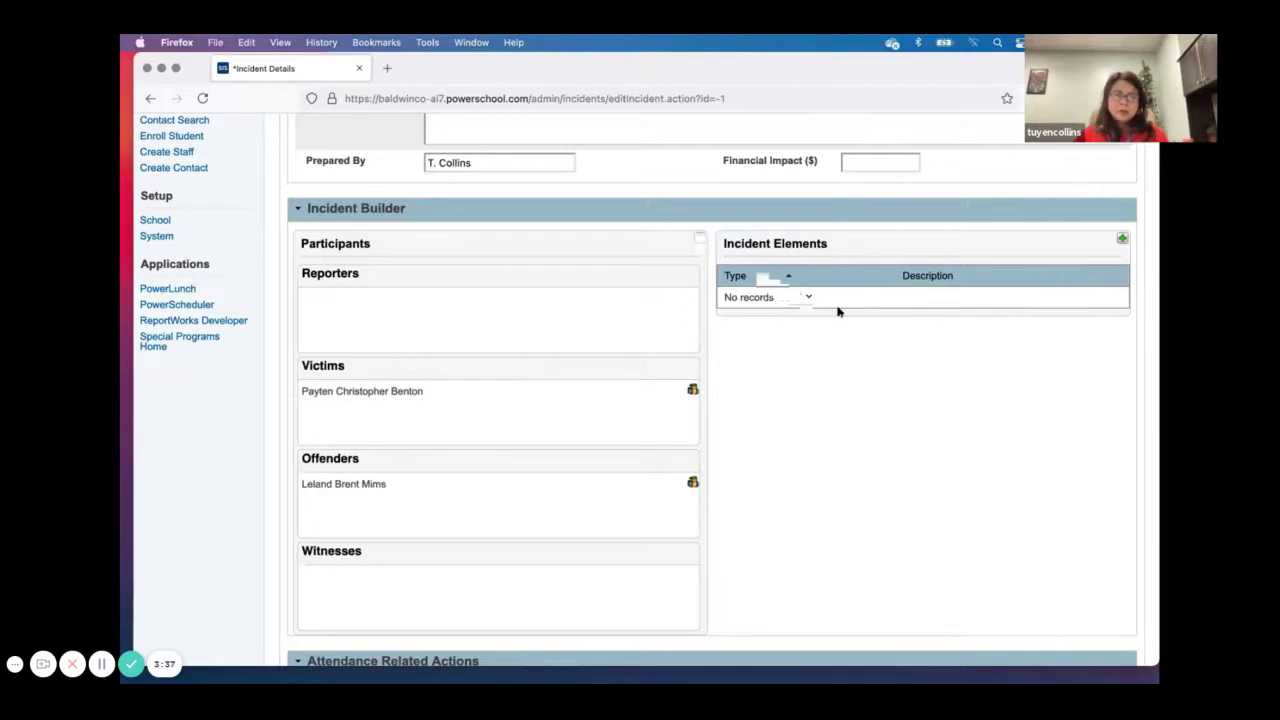
pyautogui.click(766, 296)
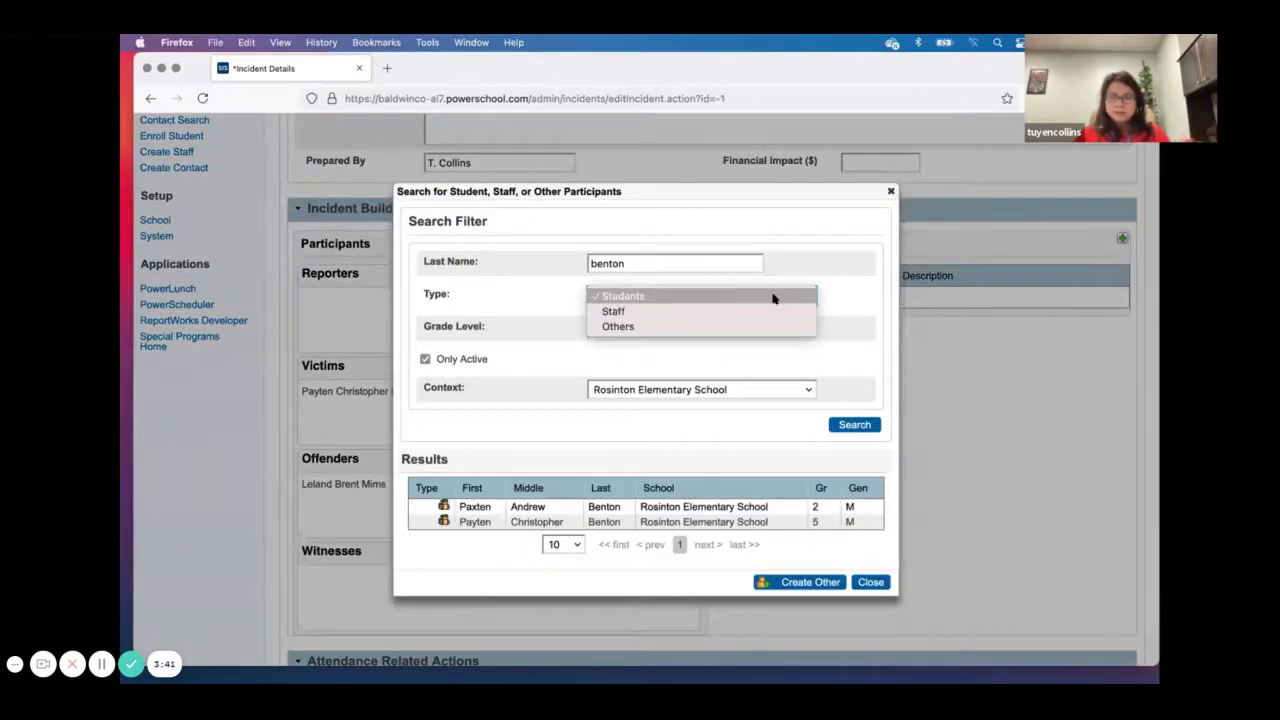
pyautogui.click(779, 297)
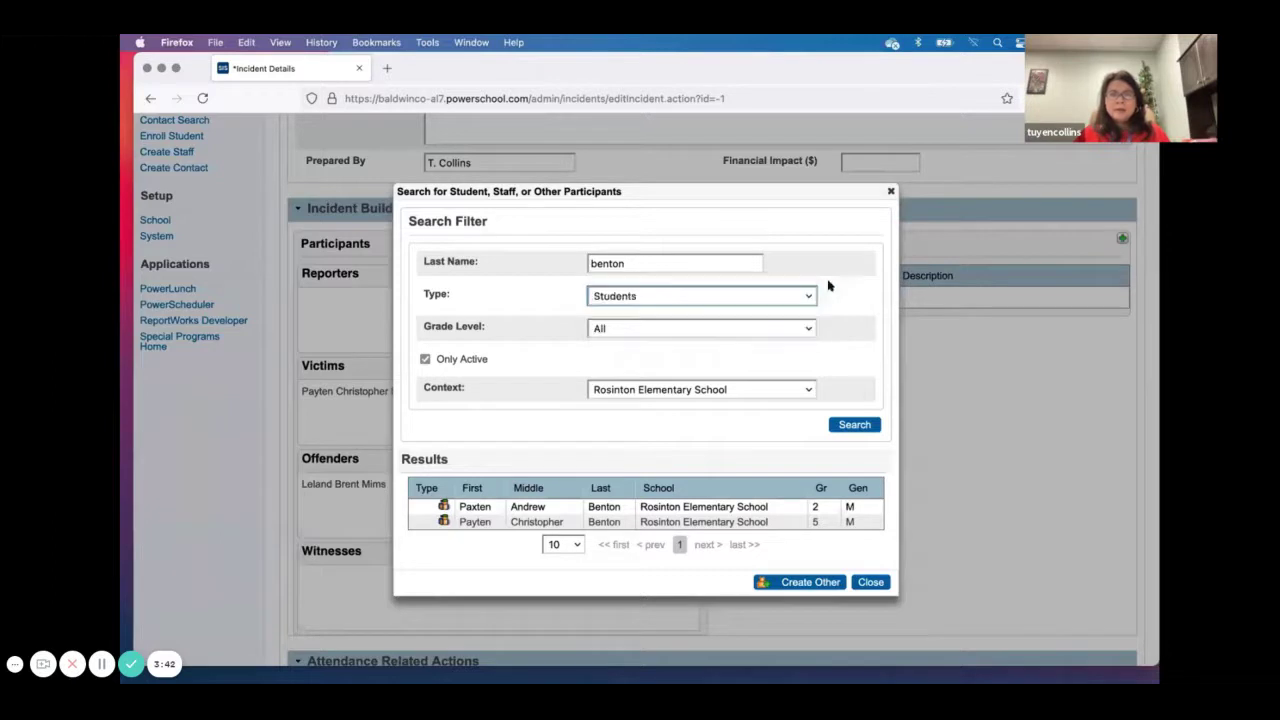
pyautogui.click(800, 582)
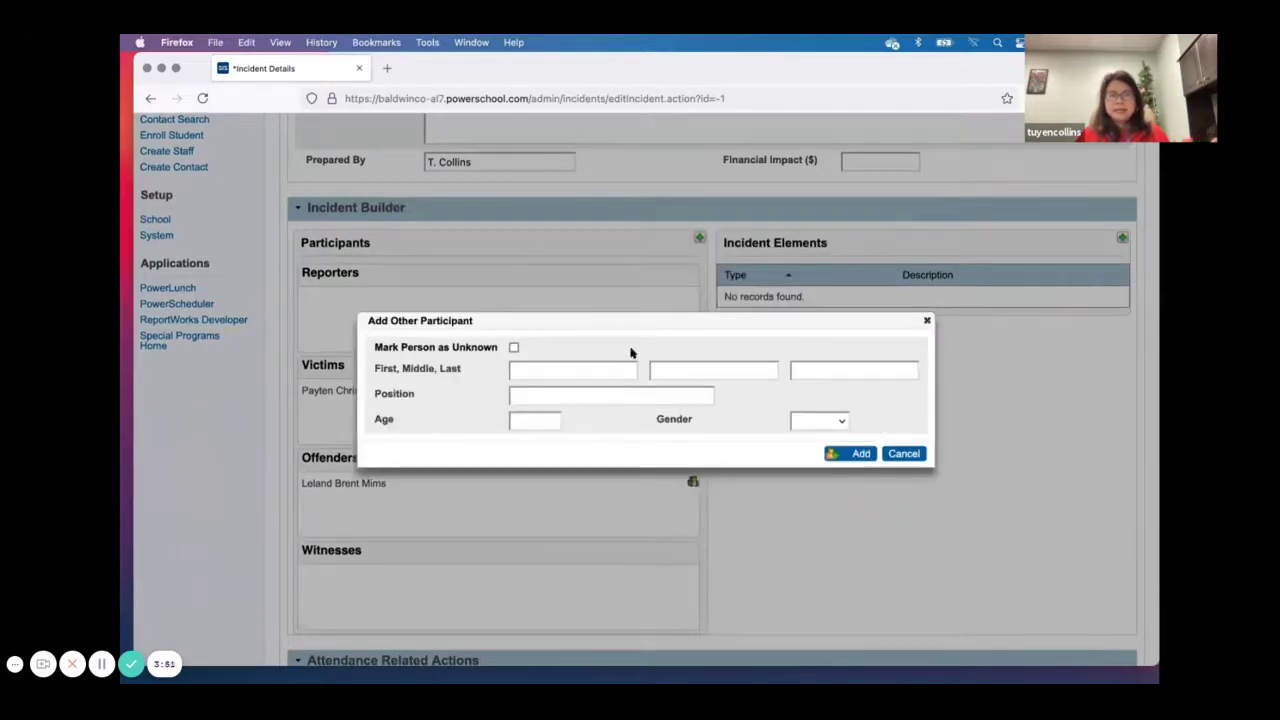
pyautogui.moveTo(645, 319); pyautogui.dragTo(691, 405)
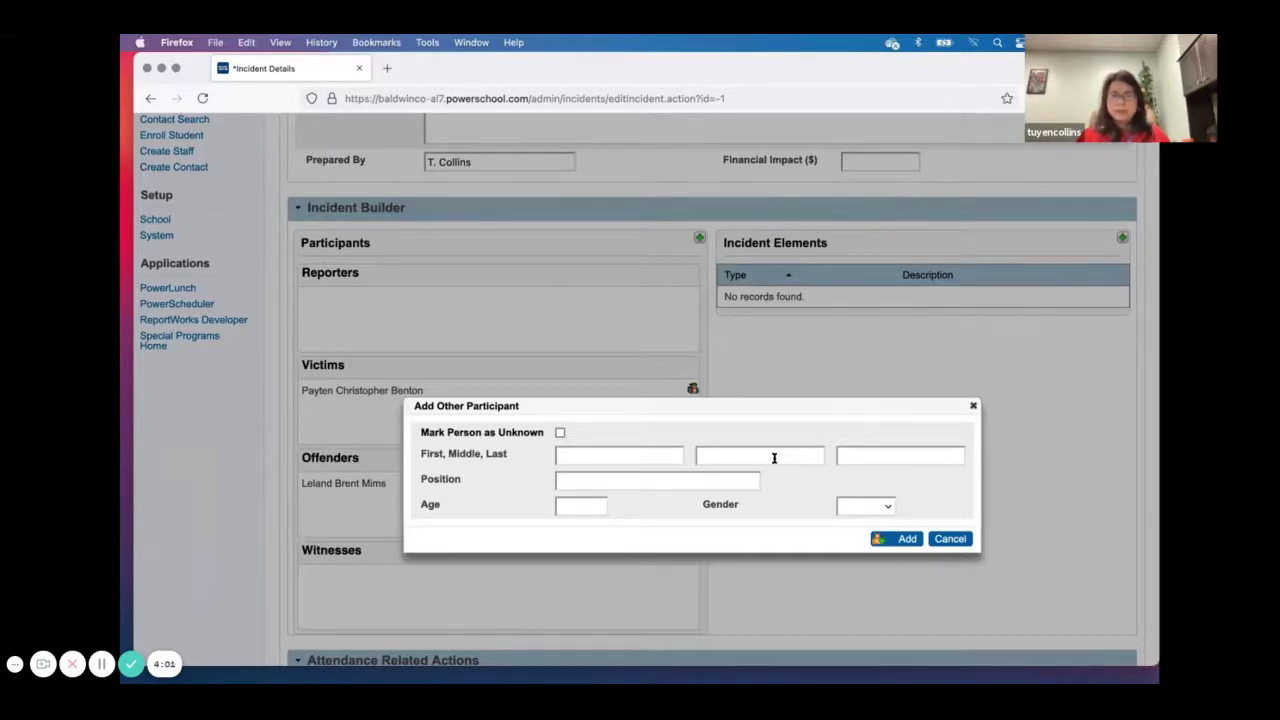
# - Enter the other participant's first and last name and set the gender to Female
pyautogui.click(619, 455)
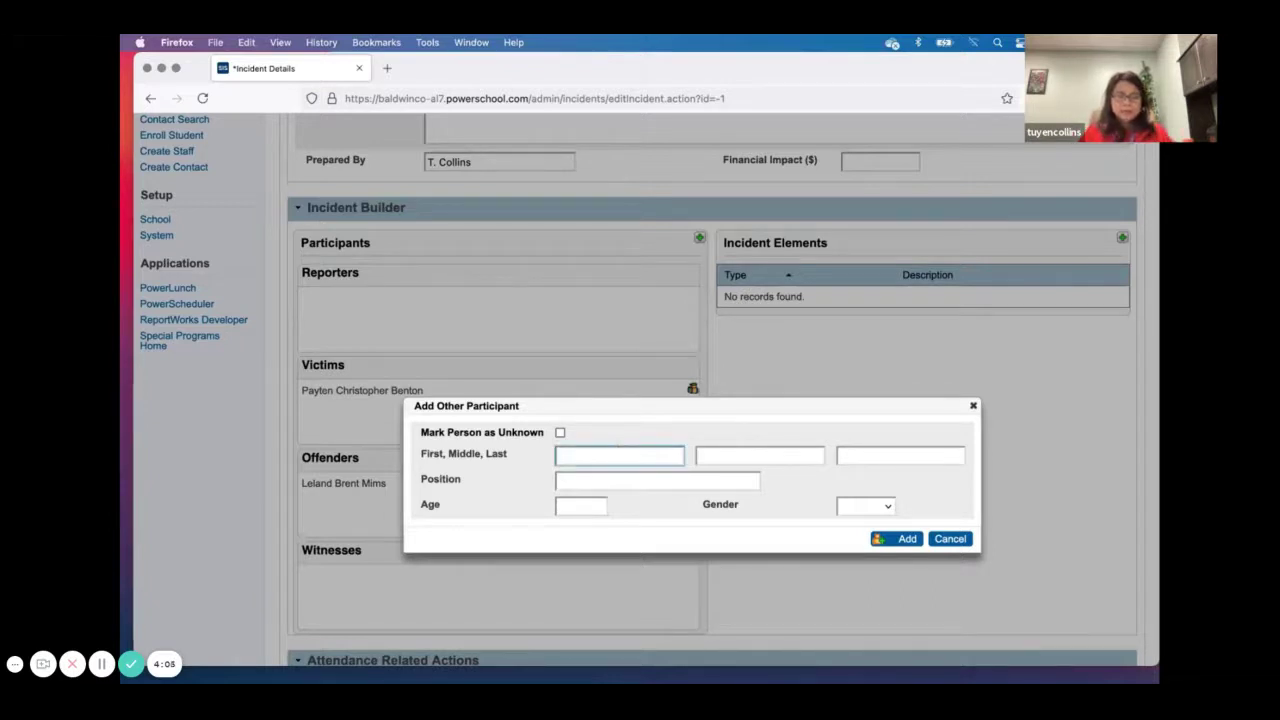
pyautogui.write('Gladys')
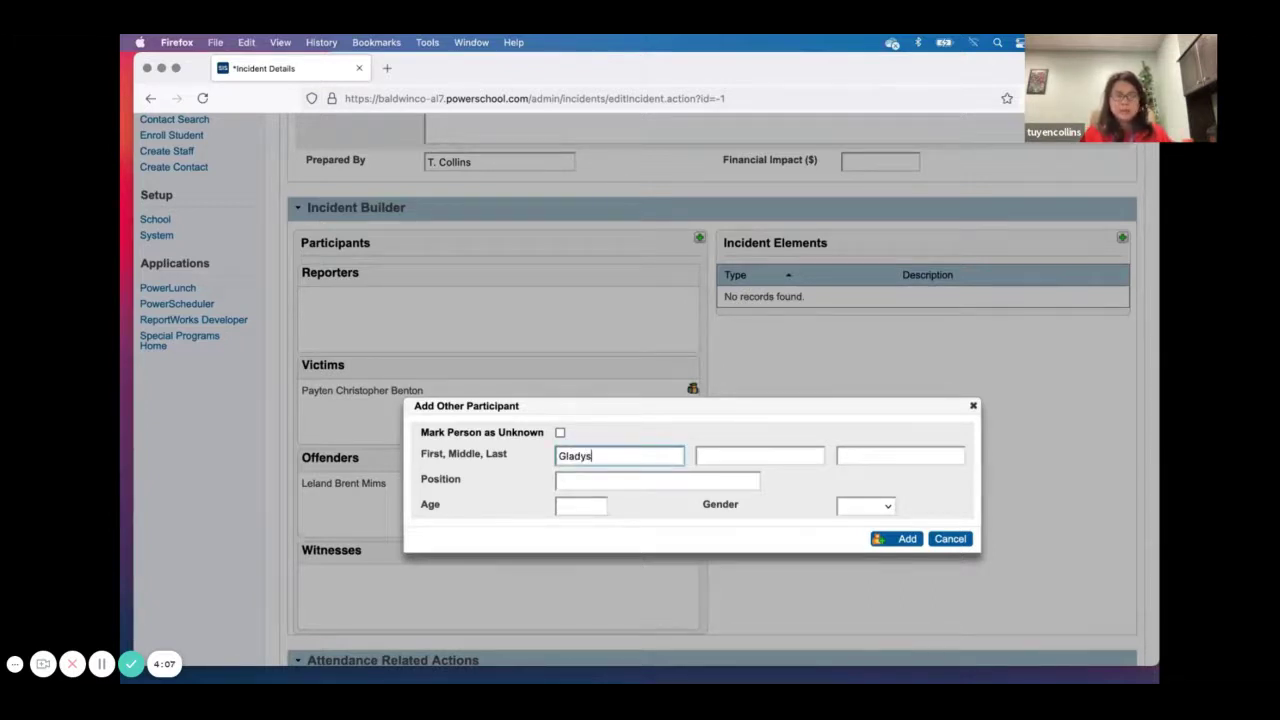
pyautogui.press('Tab')
pyautogui.press('Tab')
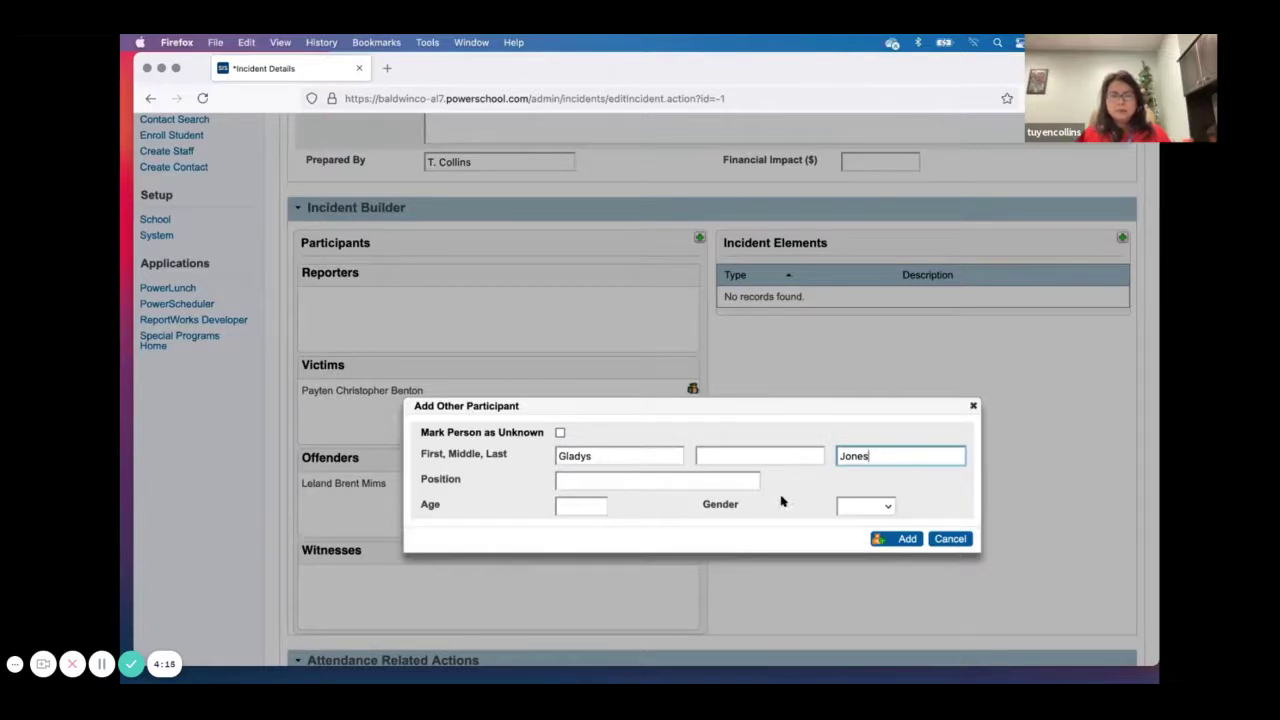
pyautogui.click(880, 507)
pyautogui.click(866, 537)
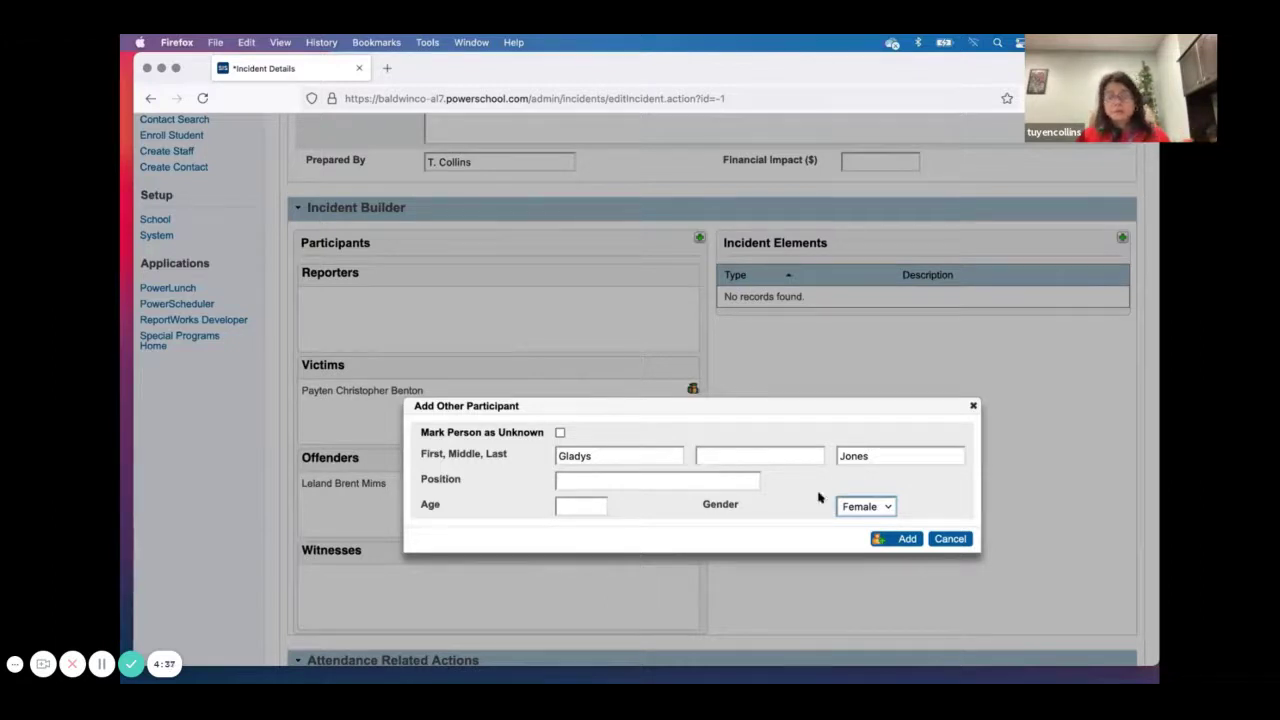
# - Add the newly entered other person to the incident with the Victim role
pyautogui.click(879, 534)
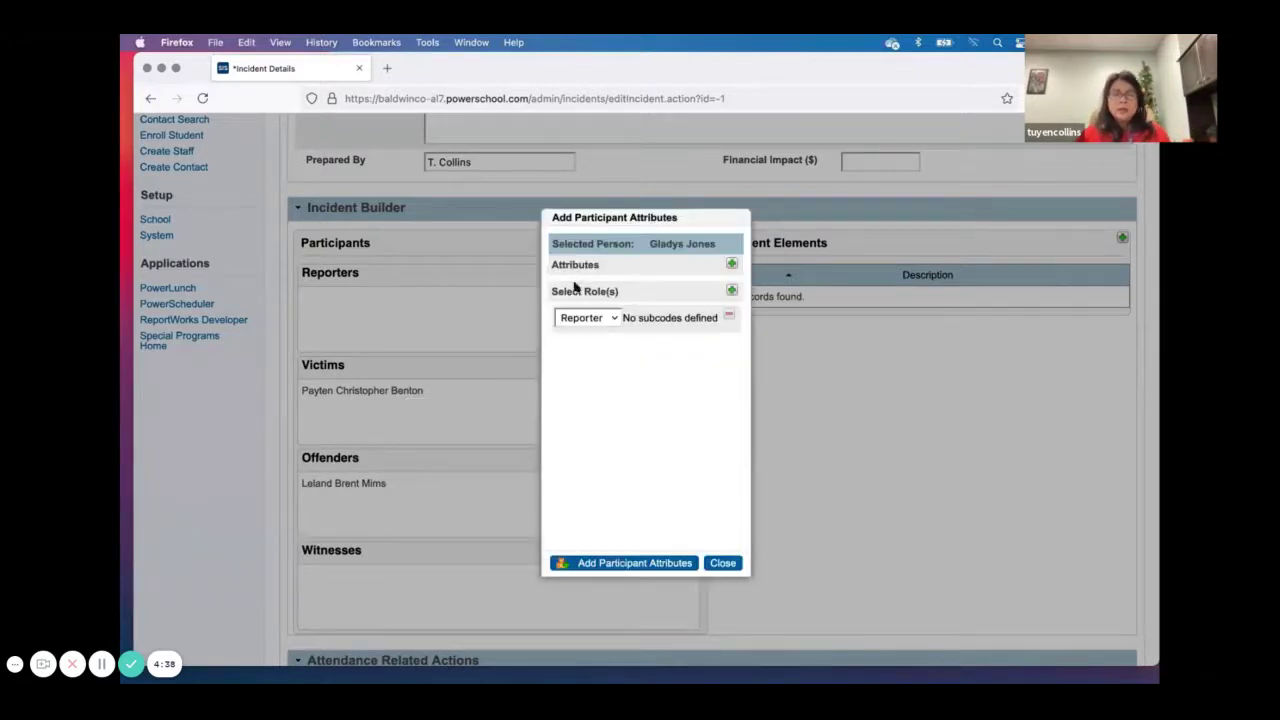
pyautogui.click(585, 318)
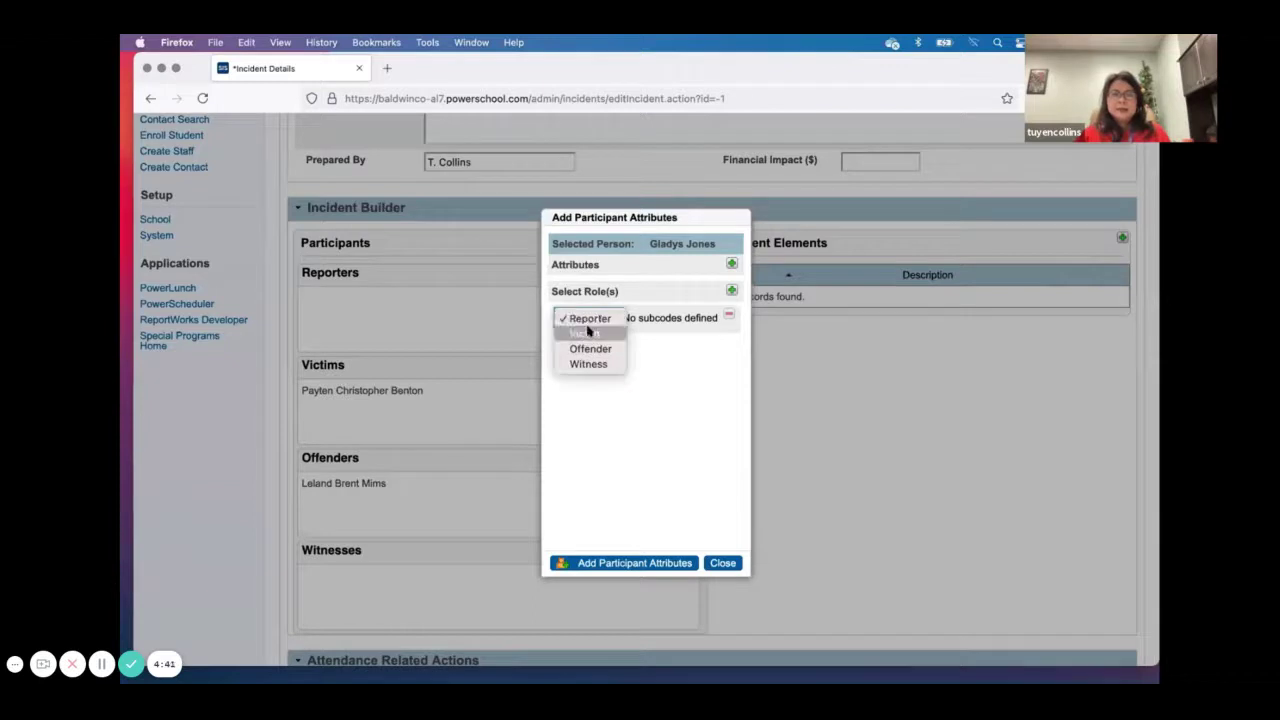
pyautogui.click(589, 334)
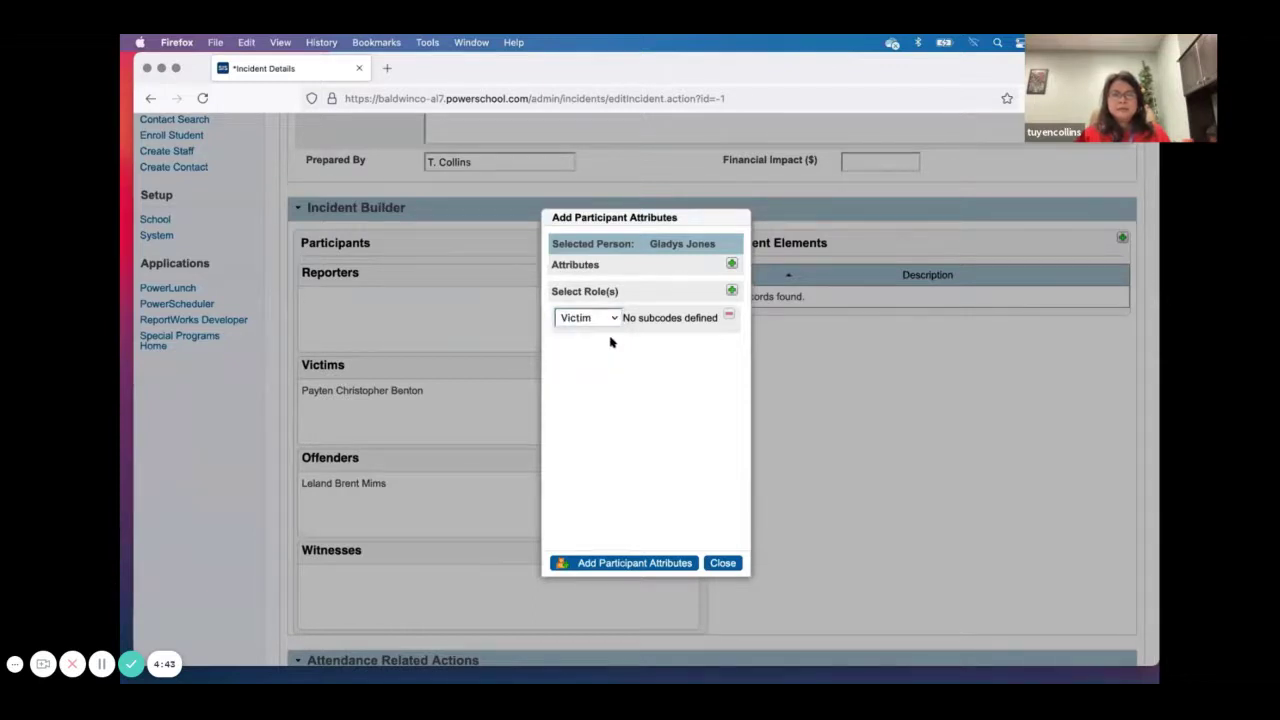
pyautogui.click(633, 563)
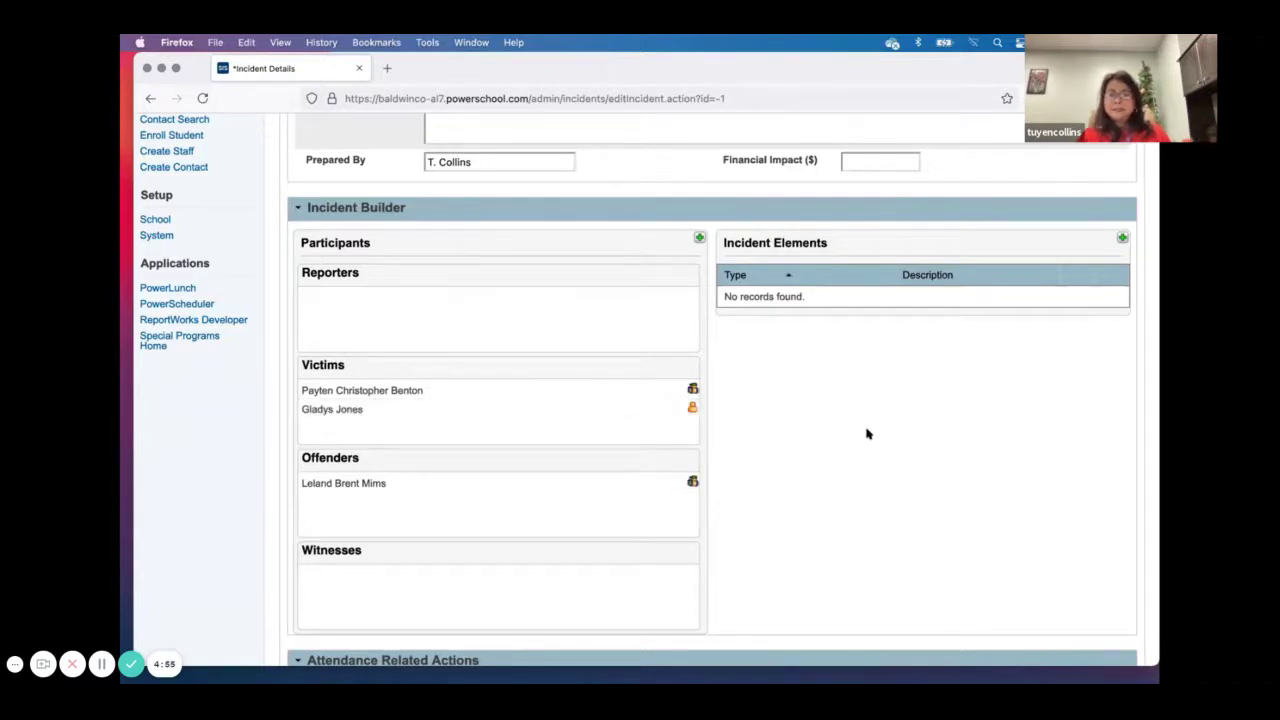
# - Add a behavior element with the code Fighting to the incident, marking it as the primary behavior
pyautogui.click(1122, 238)
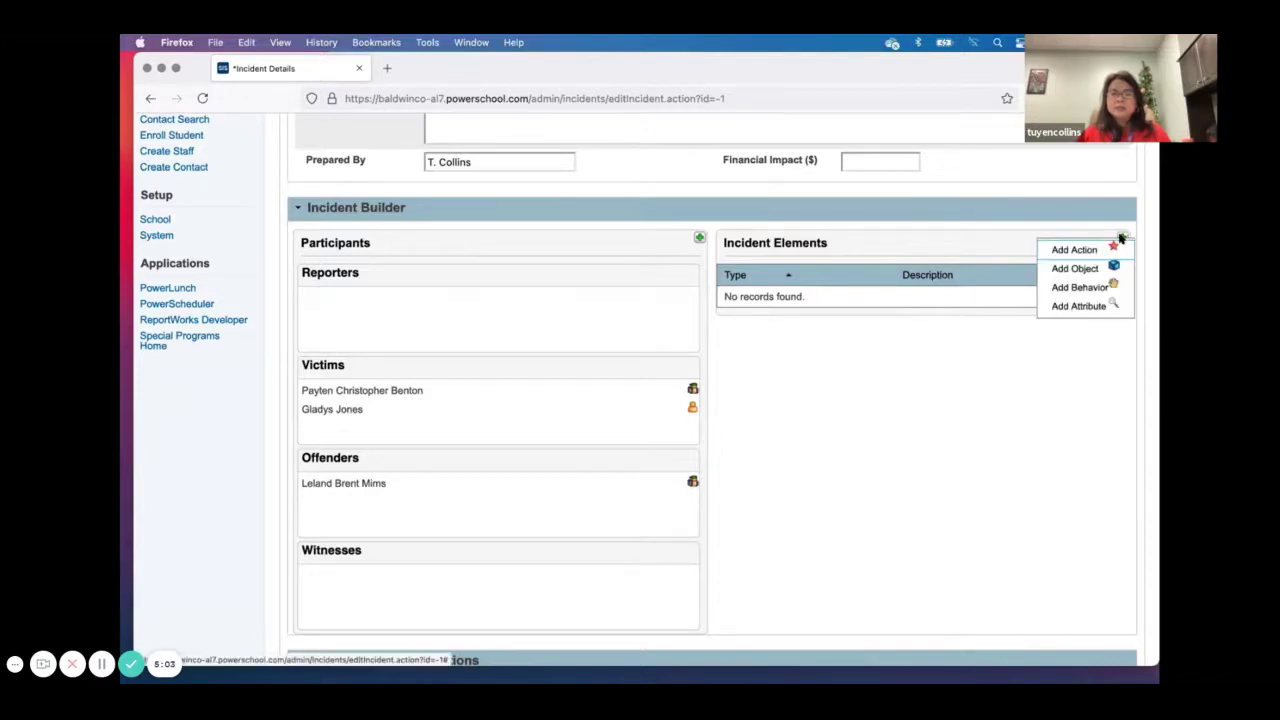
pyautogui.click(1078, 287)
pyautogui.click(686, 347)
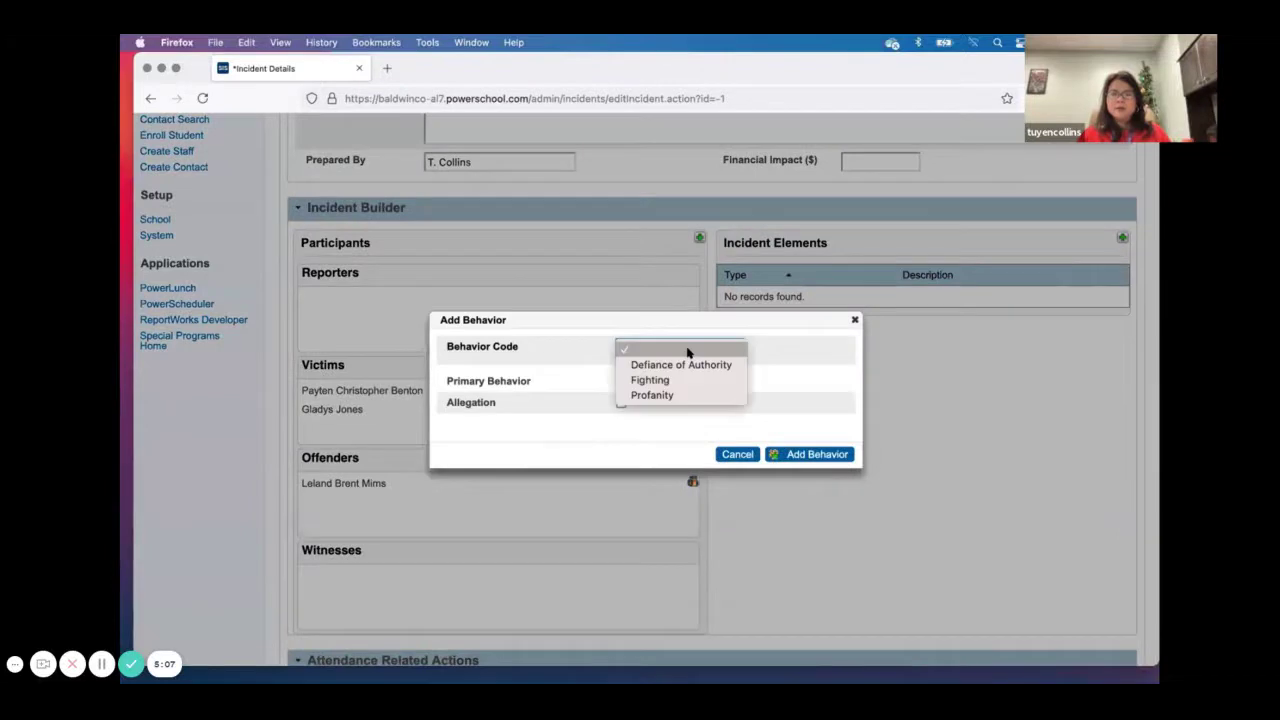
pyautogui.click(678, 380)
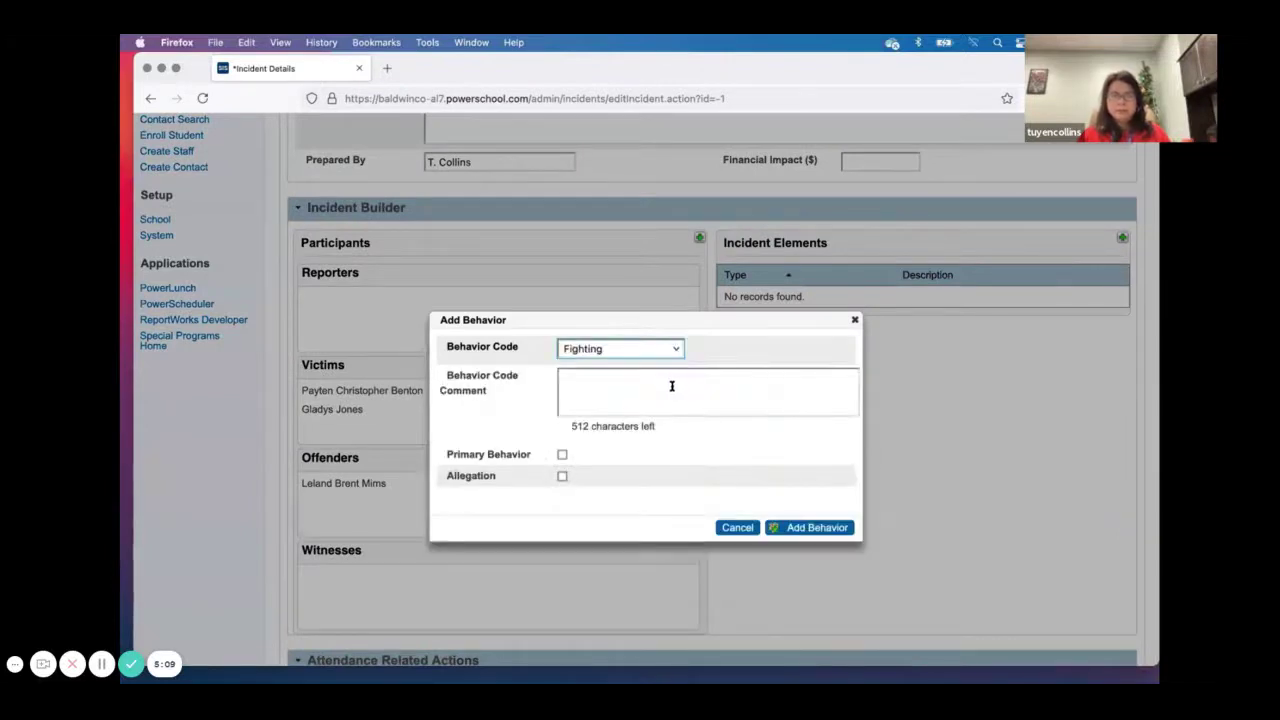
pyautogui.click(589, 381)
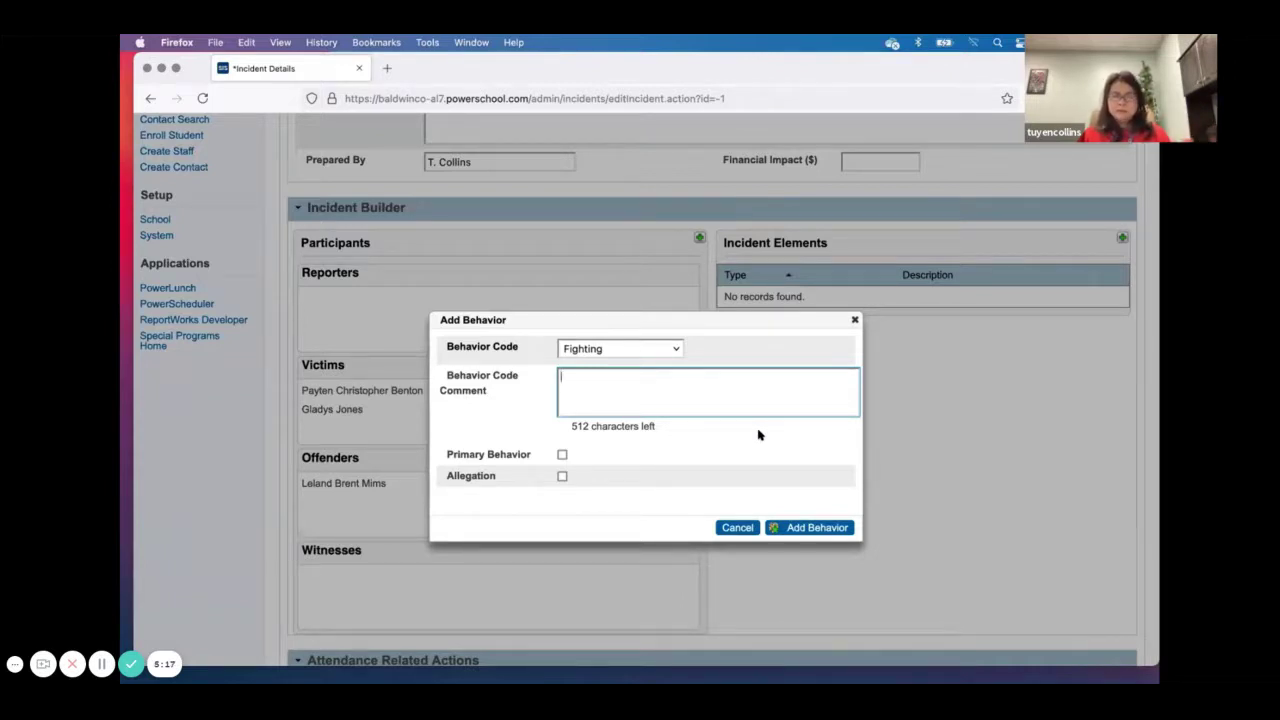
pyautogui.click(562, 454)
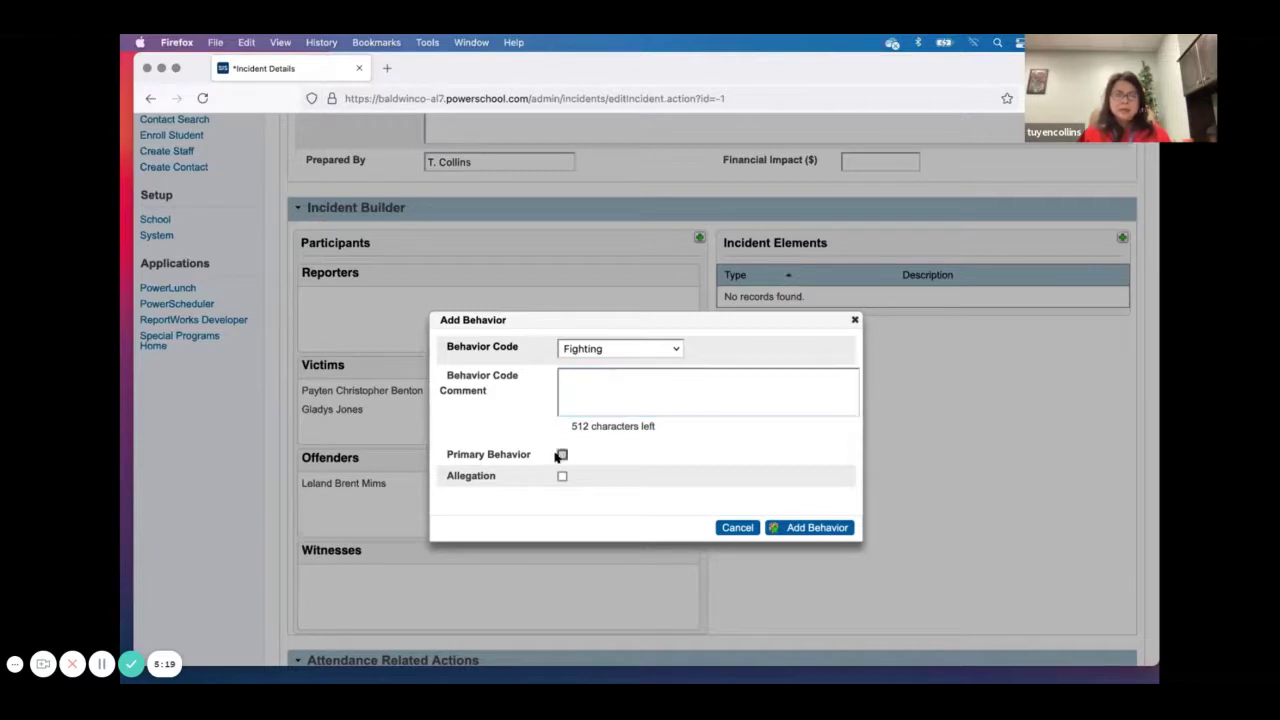
pyautogui.click(838, 528)
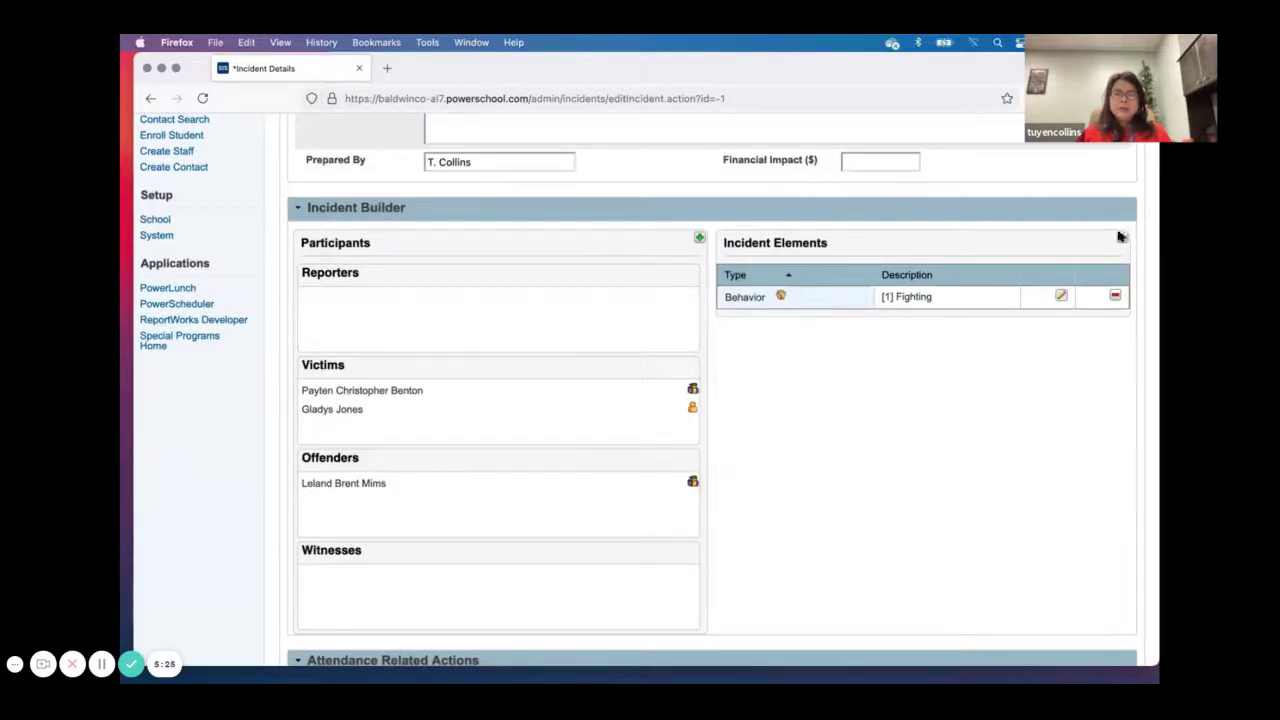
# - Start adding an action element to the incident and set its action code to Suspended/Pending Expulsion
pyautogui.click(1121, 236)
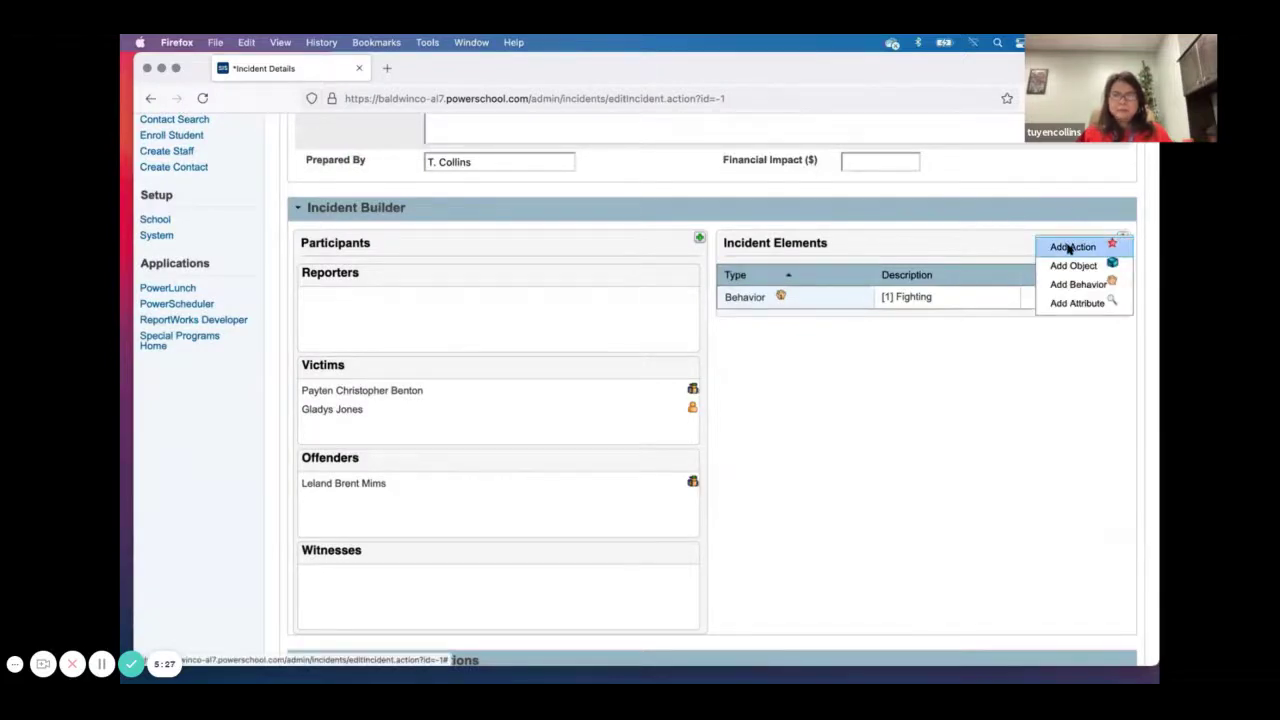
pyautogui.click(1068, 248)
pyautogui.click(612, 260)
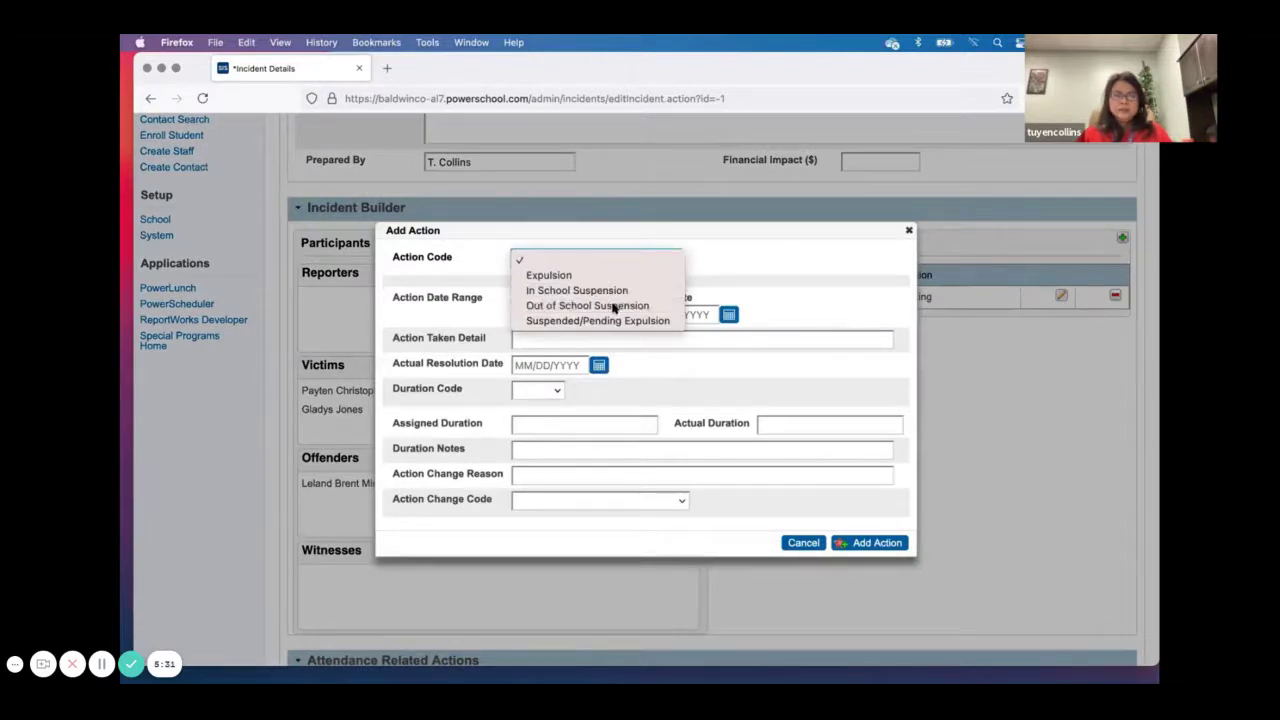
pyautogui.click(609, 305)
pyautogui.click(640, 258)
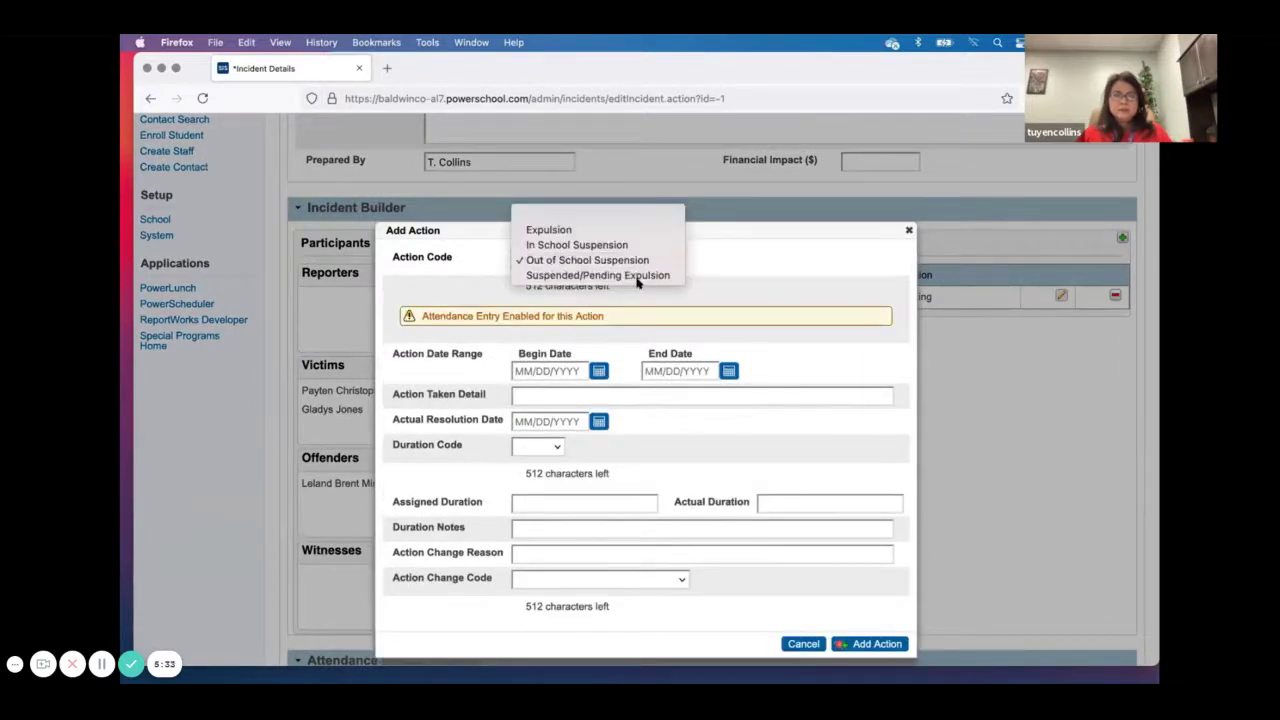
pyautogui.click(638, 275)
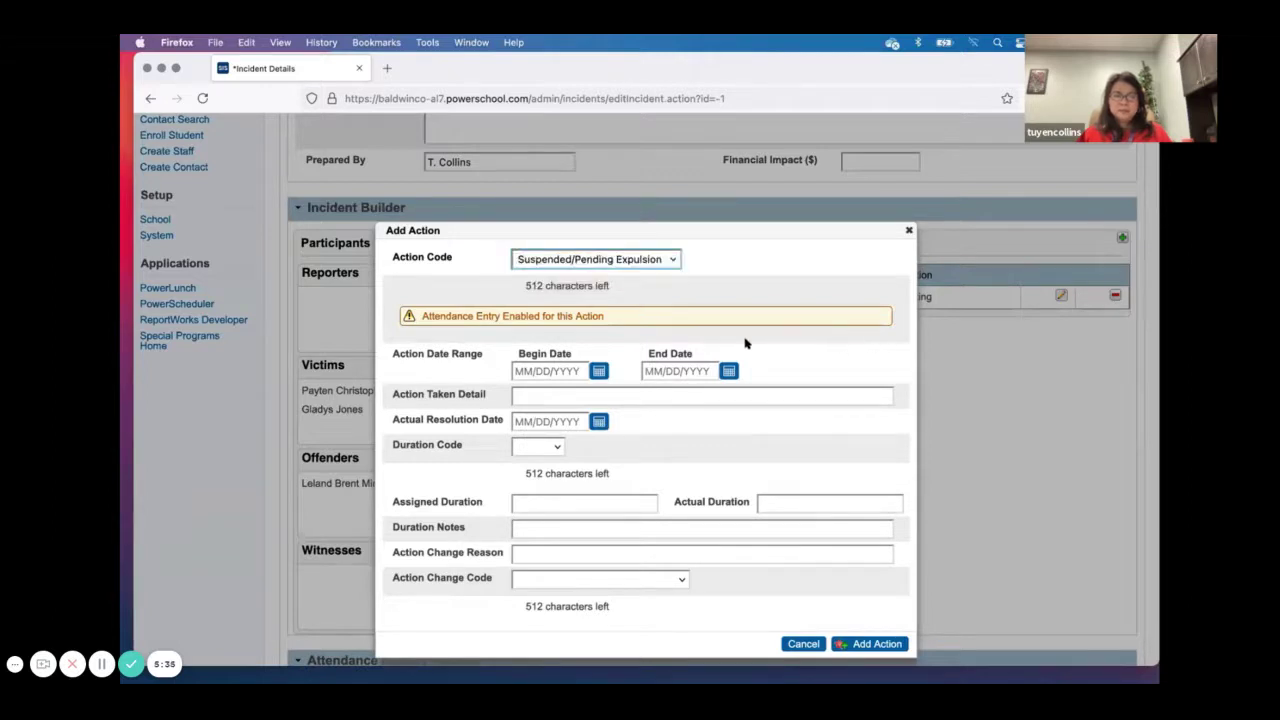
# - Set the action's date range from 9/13/2021 to 9/16/2021 and add the action to the incident
pyautogui.click(598, 371)
pyautogui.click(671, 393)
pyautogui.click(671, 393)
pyautogui.click(671, 393)
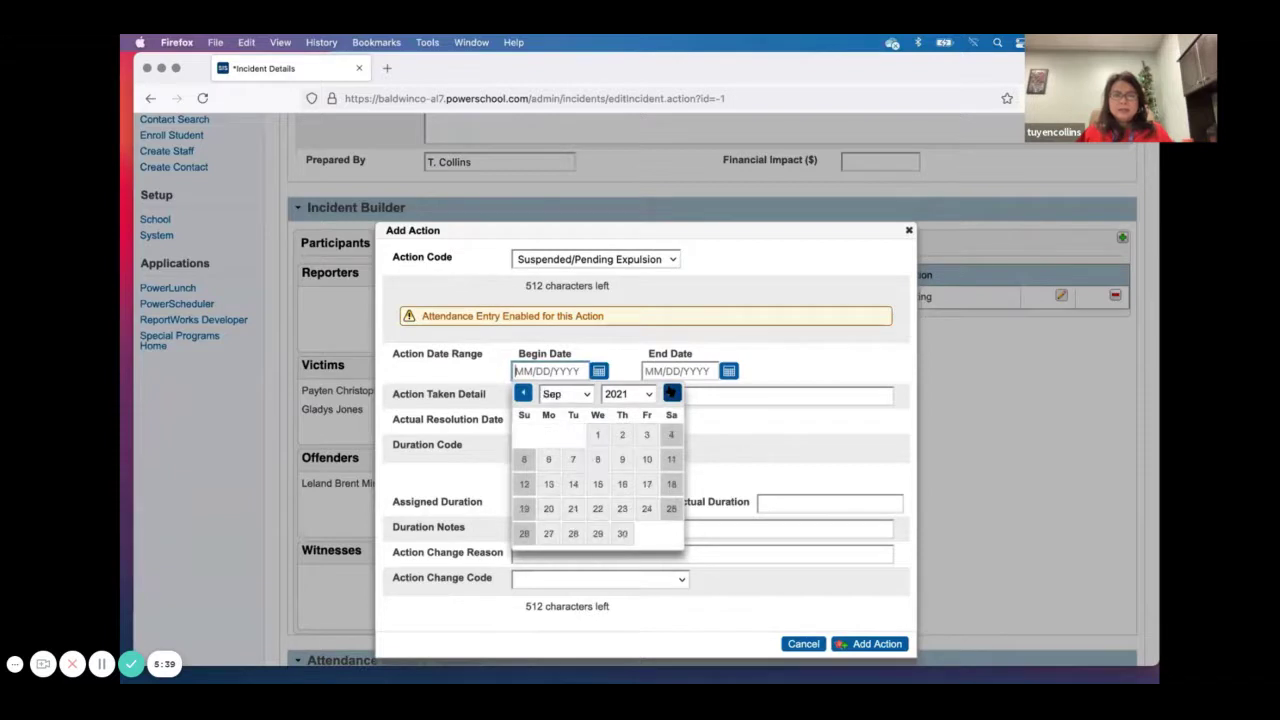
pyautogui.click(549, 485)
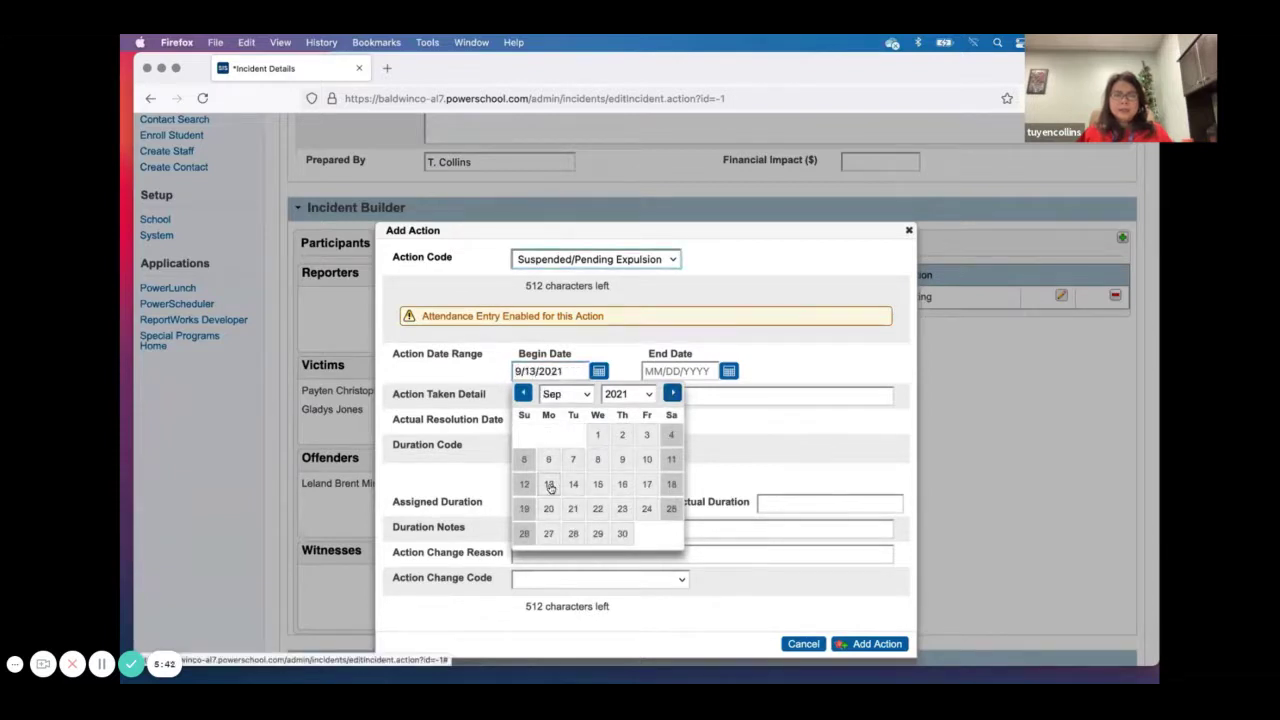
pyautogui.click(729, 371)
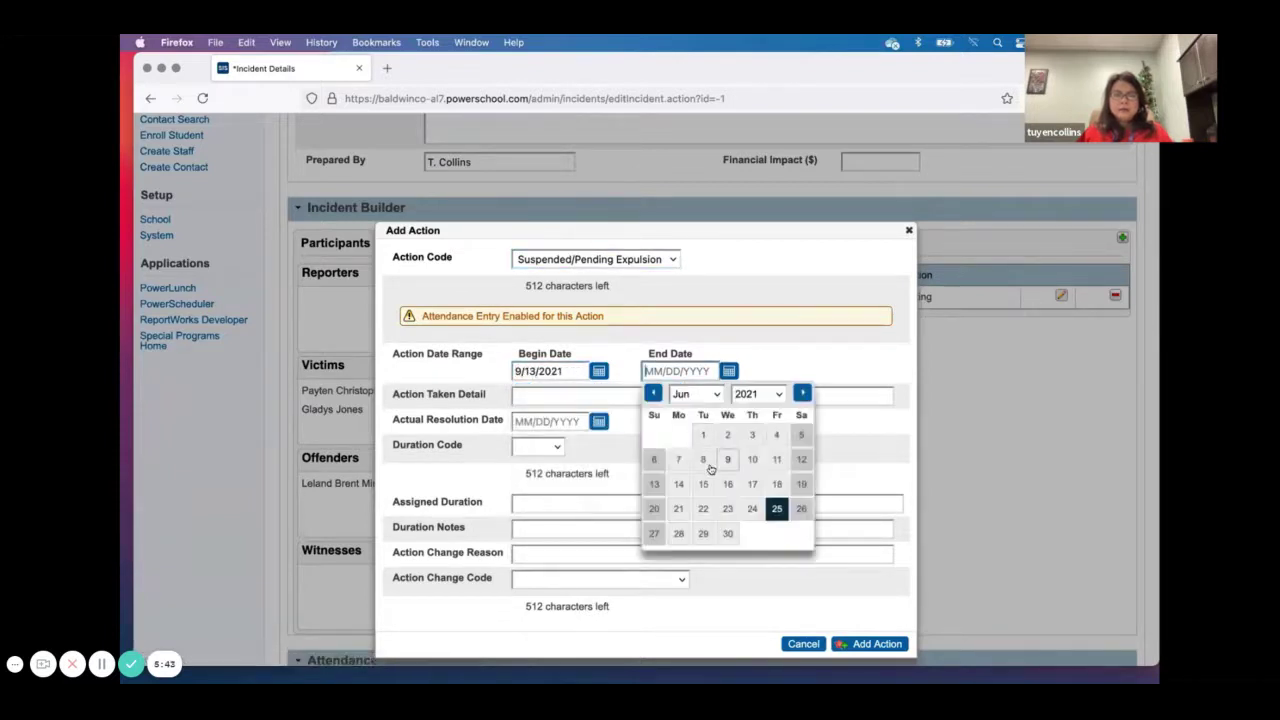
pyautogui.tripleClick(801, 393)
pyautogui.click(752, 484)
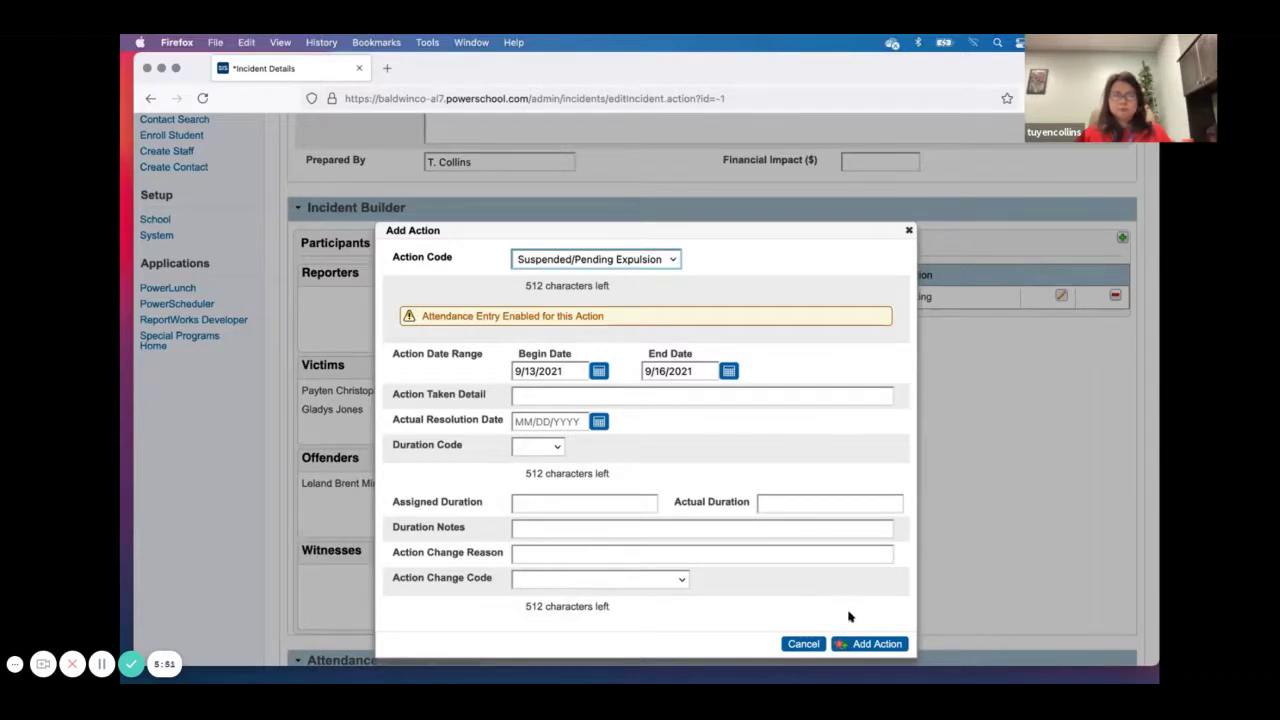
pyautogui.click(872, 645)
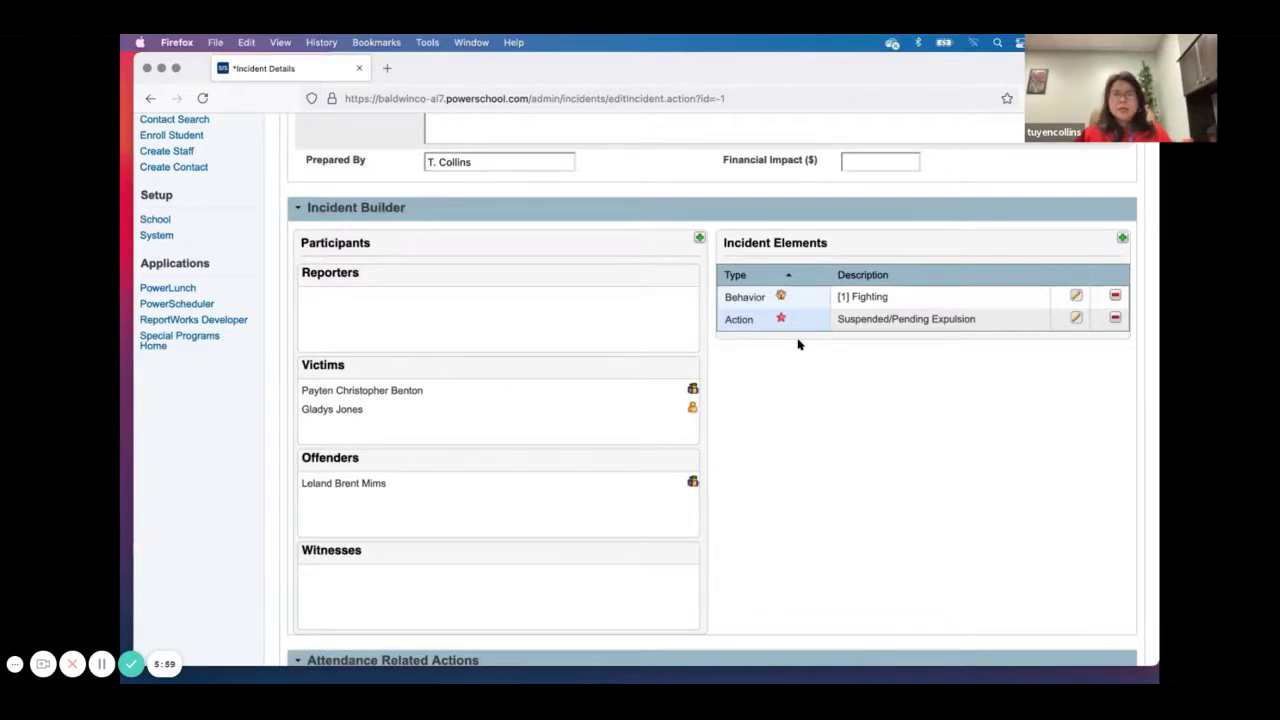
# - Assign the Fighting behavior to the student listed under Offenders
pyautogui.moveTo(737, 297)
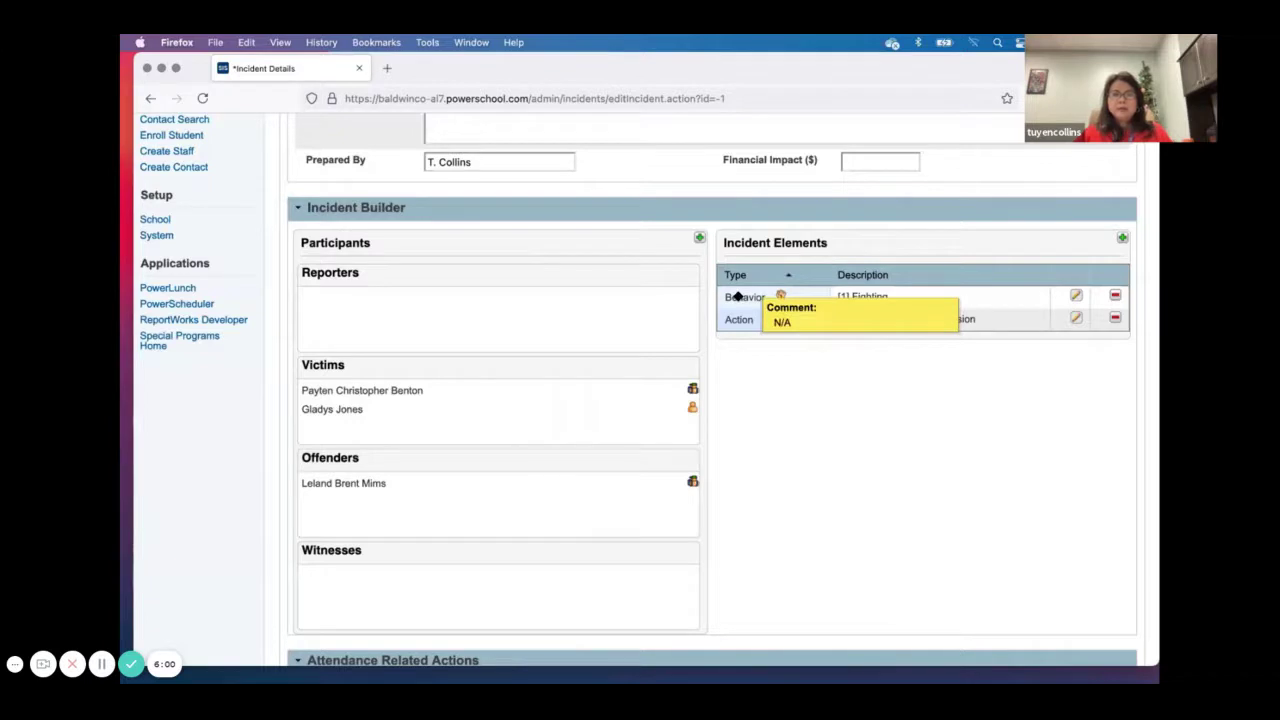
pyautogui.moveTo(328, 484)
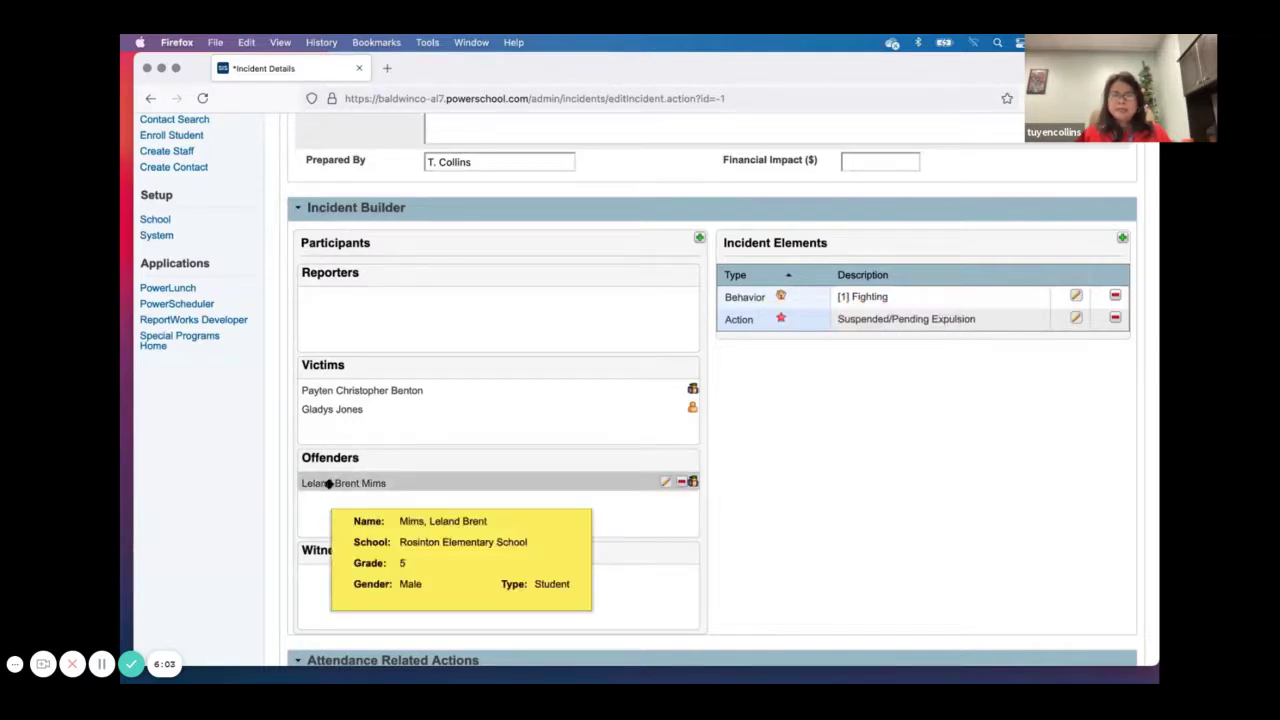
pyautogui.moveTo(740, 296); pyautogui.dragTo(360, 483)
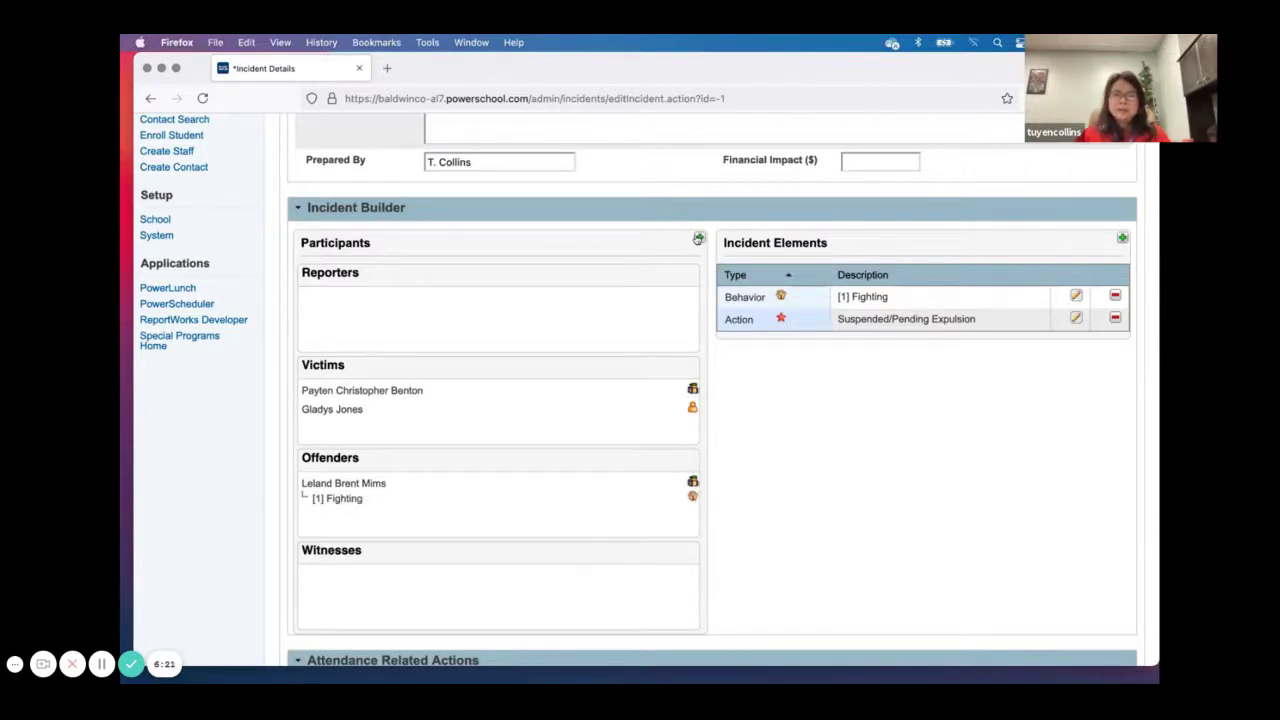
# - Search the active students at Rosinton Elementary School for participants whose last name starts with f
pyautogui.click(698, 238)
pyautogui.click(629, 262)
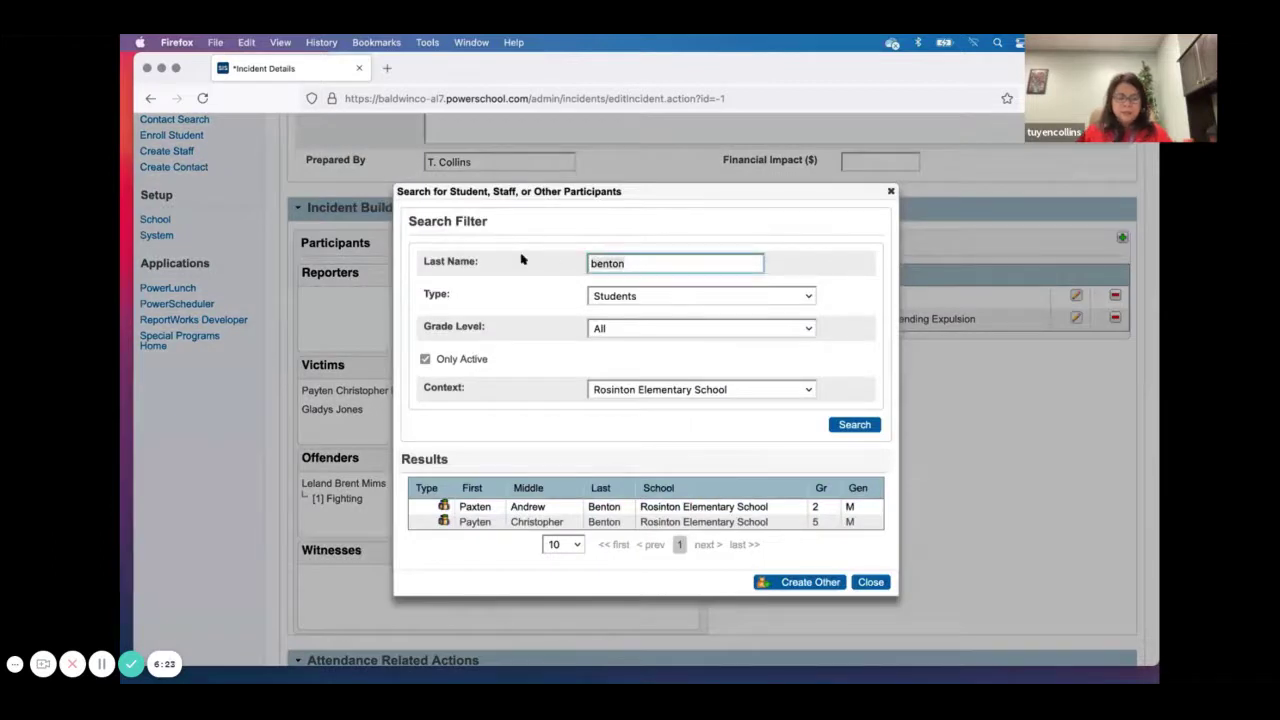
pyautogui.press('super+a')
pyautogui.write('f')
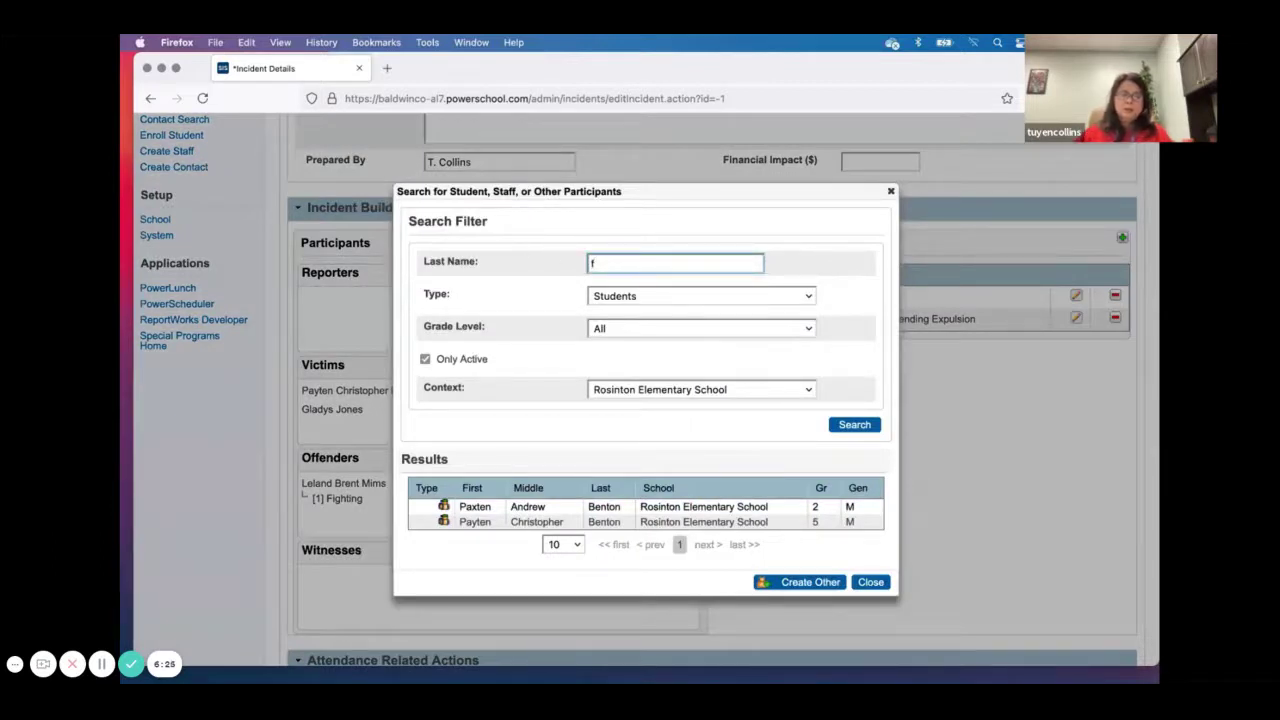
pyautogui.click(838, 424)
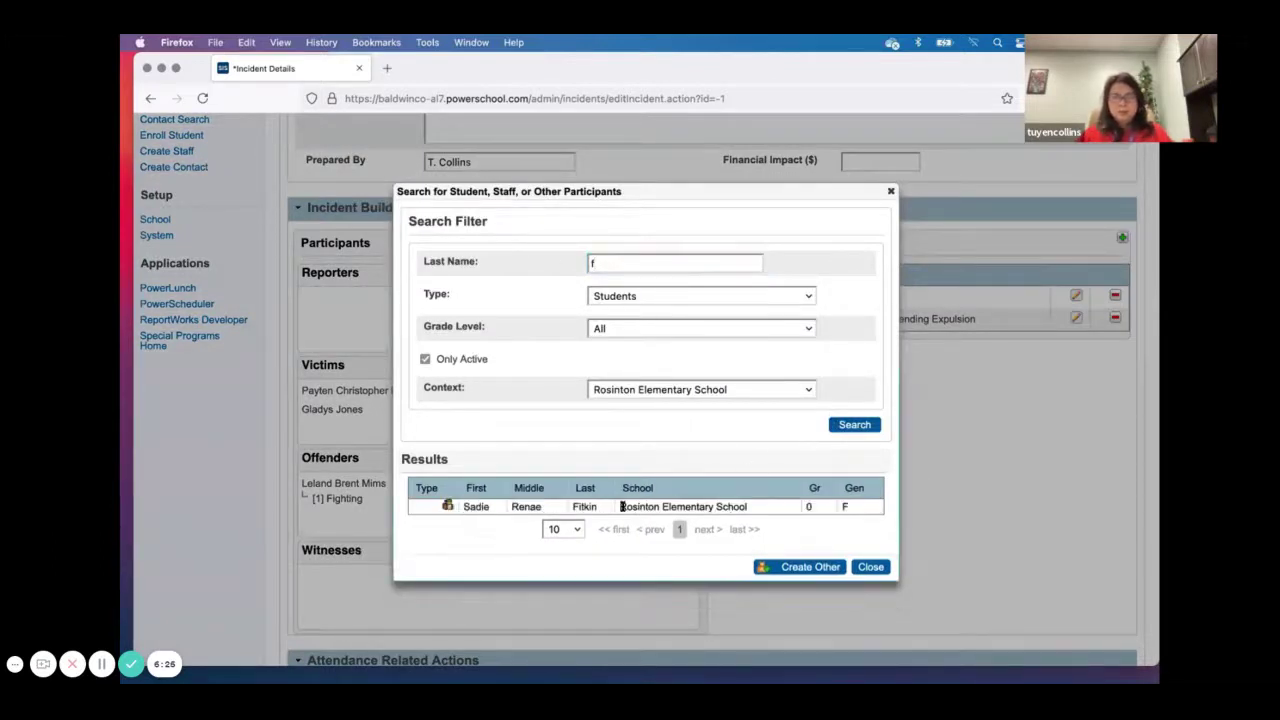
# - Add the student found by the search to the incident as a participant with the Offender role
pyautogui.click(459, 507)
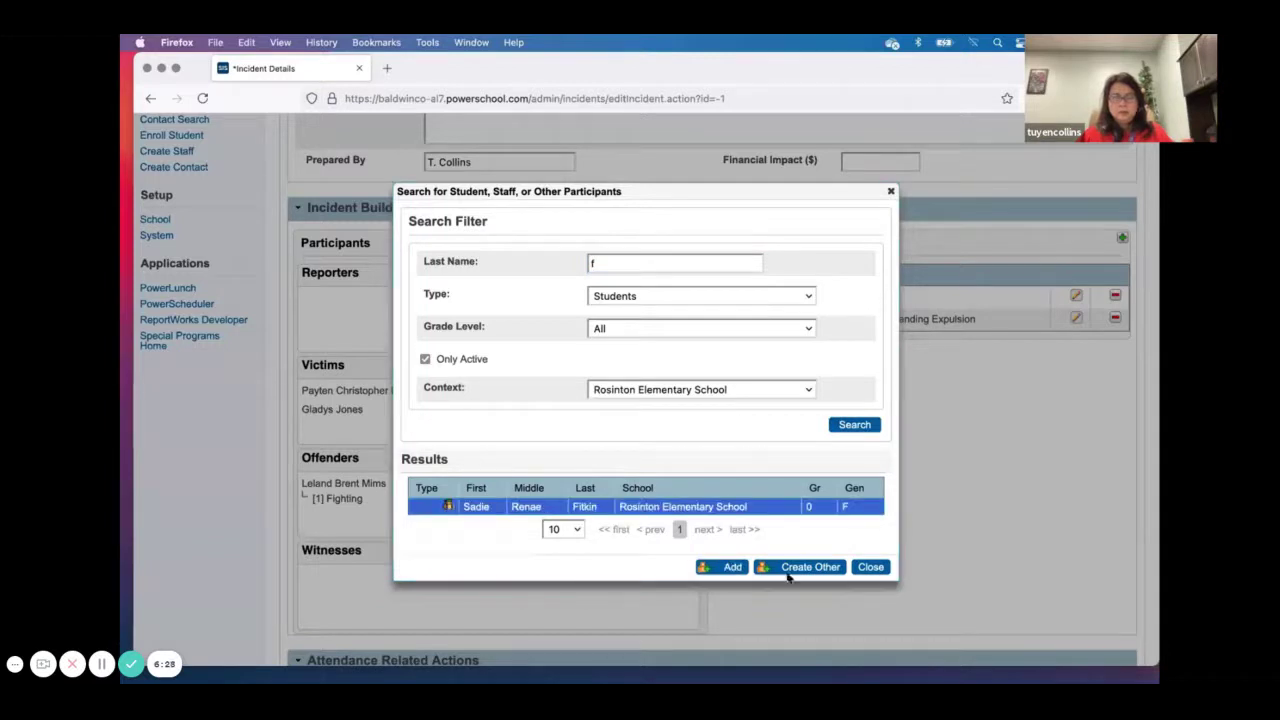
pyautogui.click(727, 567)
pyautogui.click(600, 317)
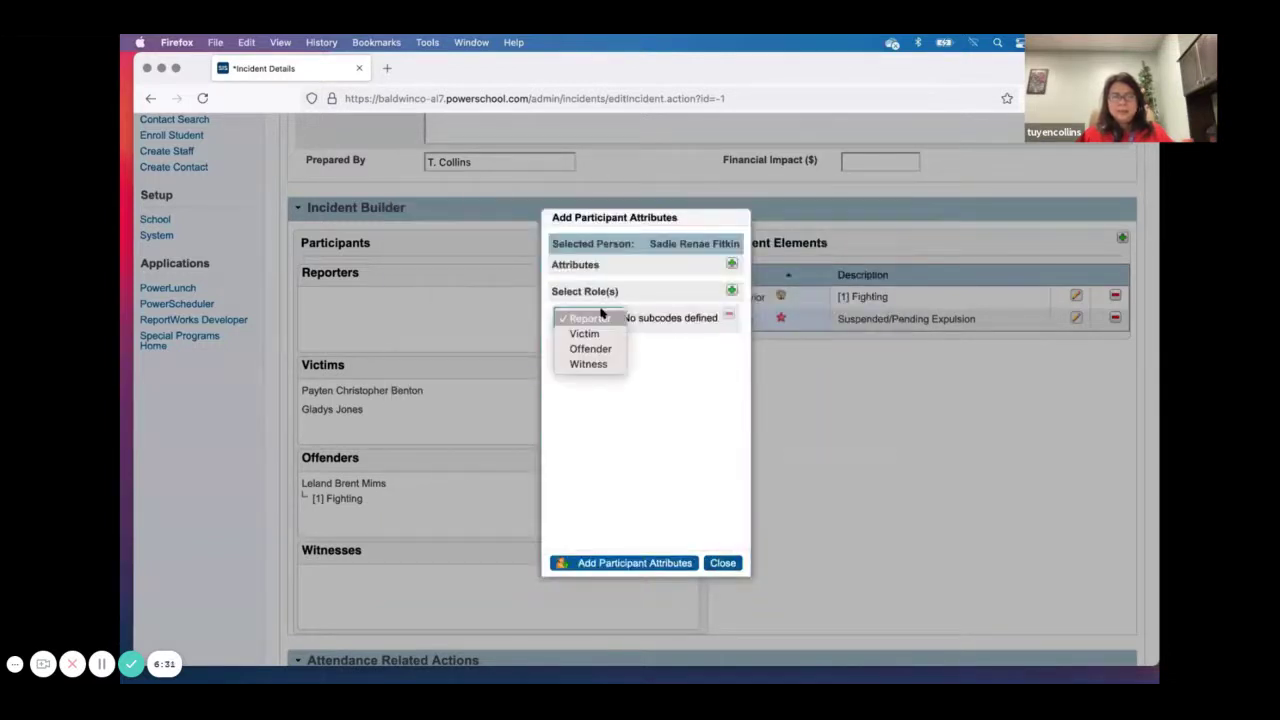
pyautogui.click(600, 347)
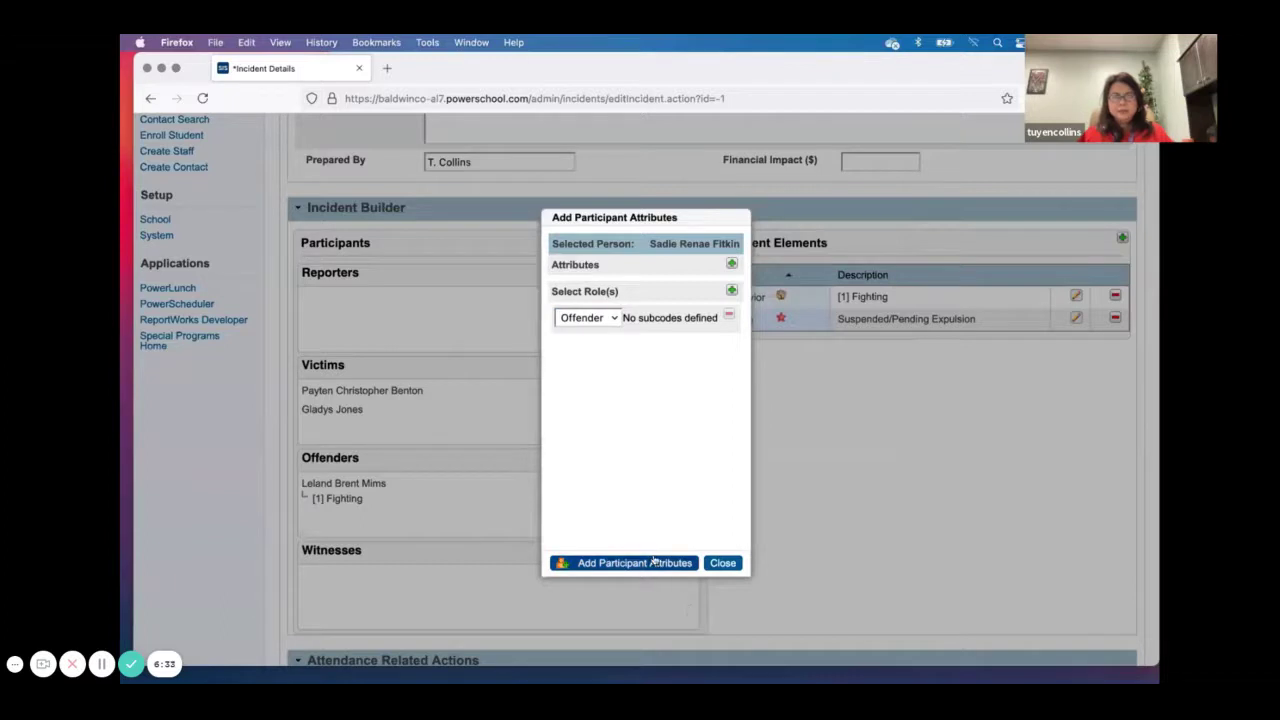
pyautogui.click(655, 565)
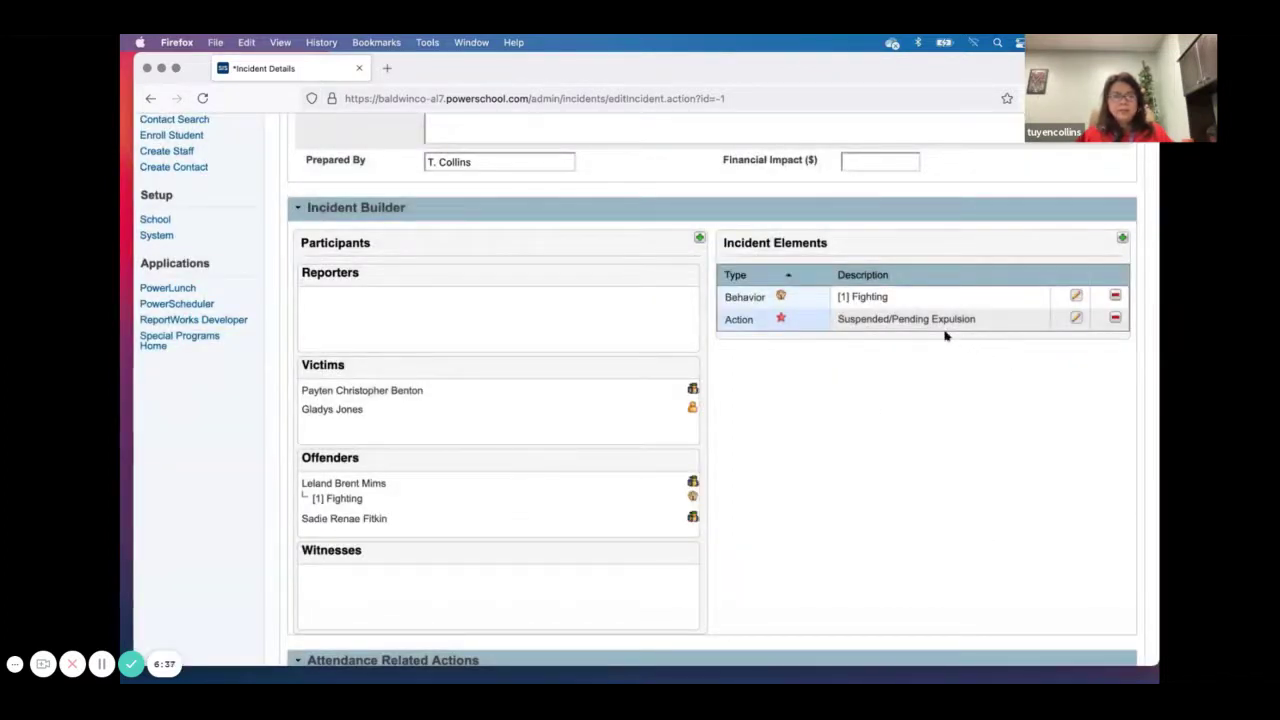
# - Assign the Fighting behavior to the second student listed under Offenders
pyautogui.moveTo(745, 296); pyautogui.dragTo(365, 517)
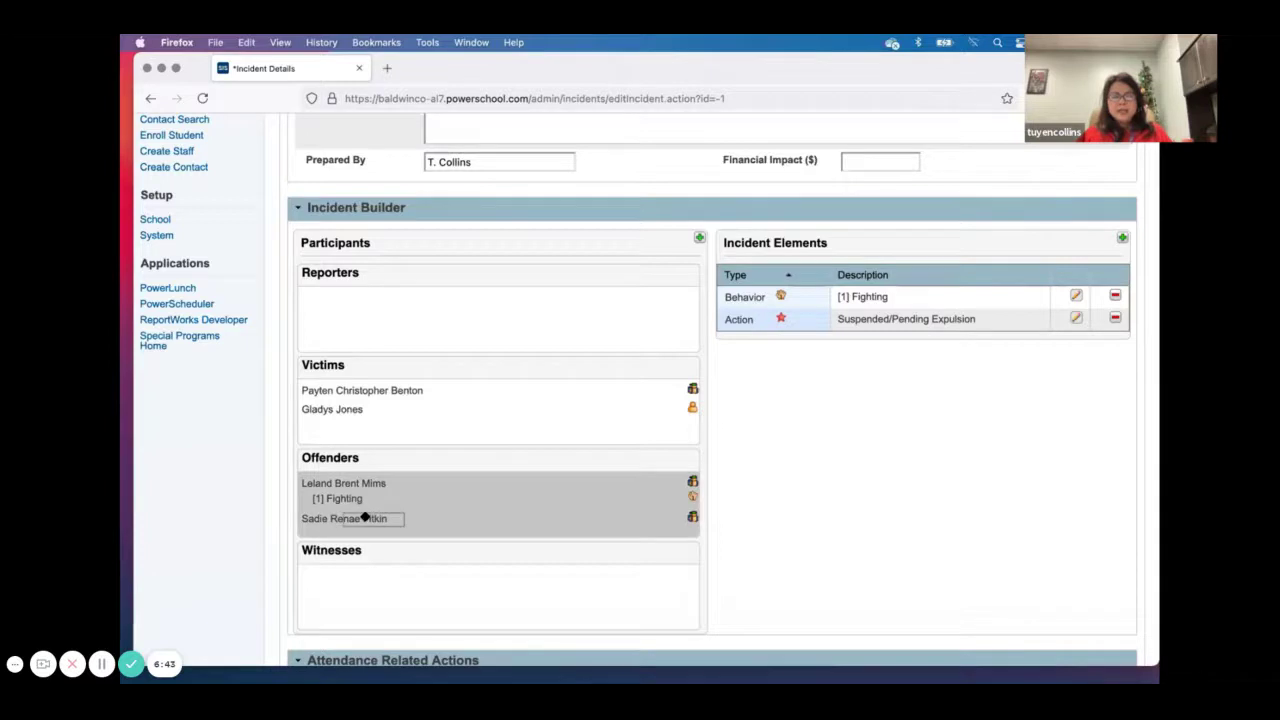
pyautogui.moveTo(353, 517)
pyautogui.mouseDown()
pyautogui.moveTo(318, 516)
pyautogui.moveTo(340, 518)
pyautogui.mouseUp()
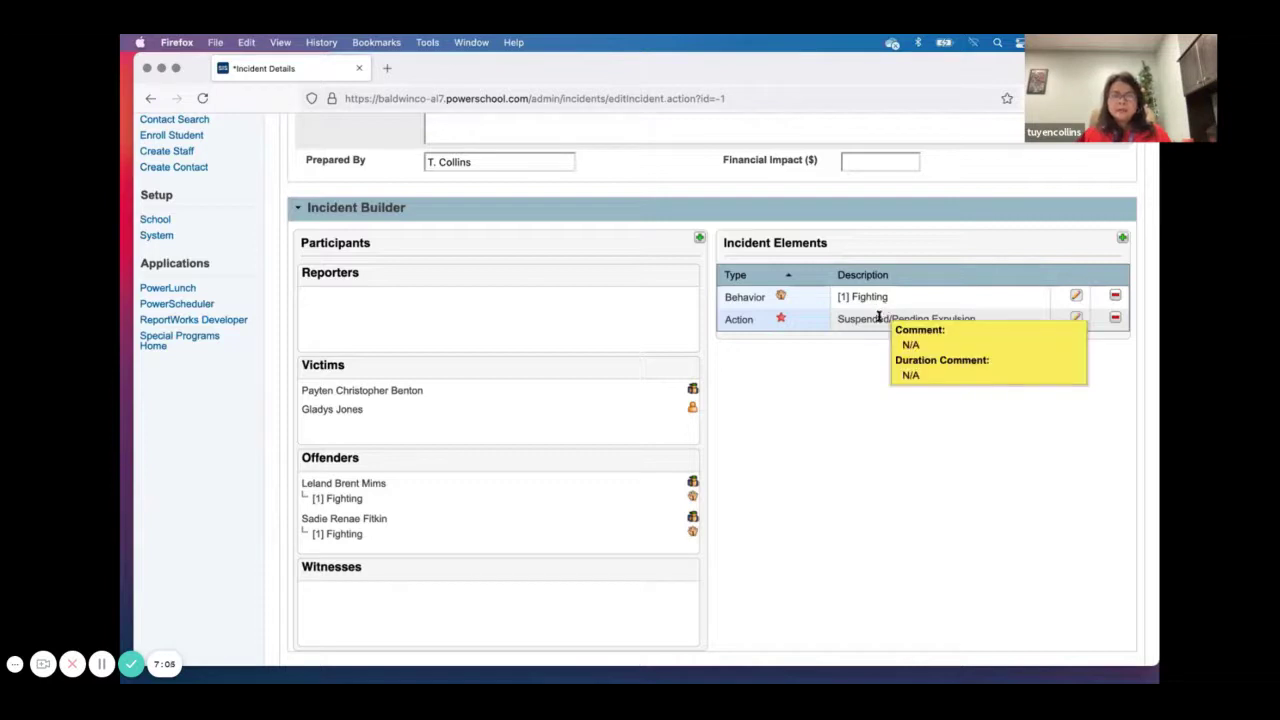
# - Assign the Suspended/Pending Expulsion action to the Fighting behavior of the first offender
pyautogui.moveTo(745, 317)
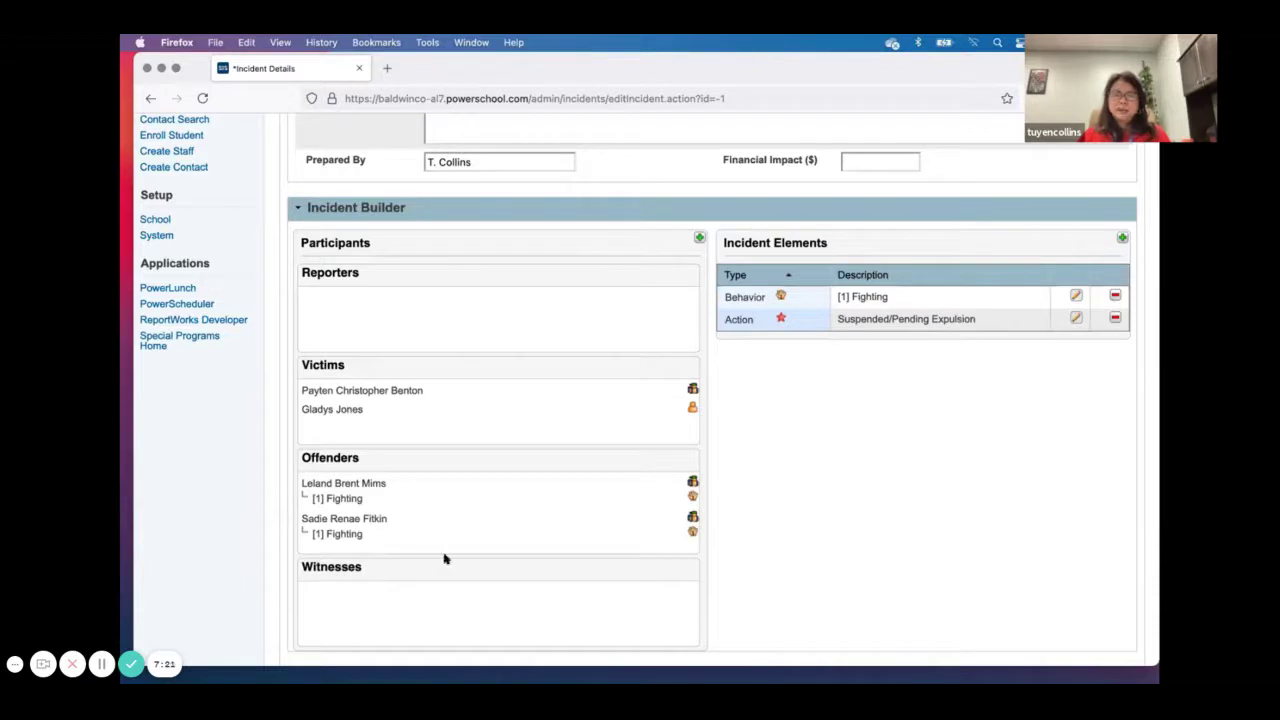
pyautogui.moveTo(872, 319)
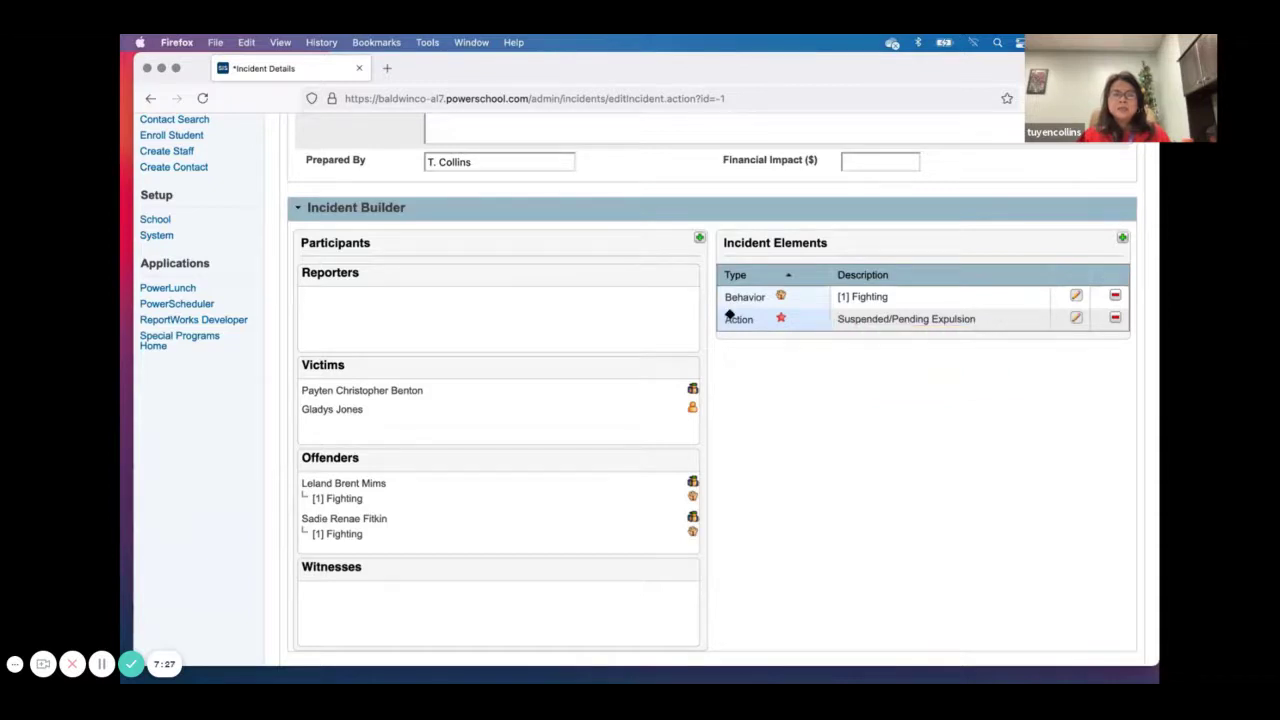
pyautogui.moveTo(346, 497)
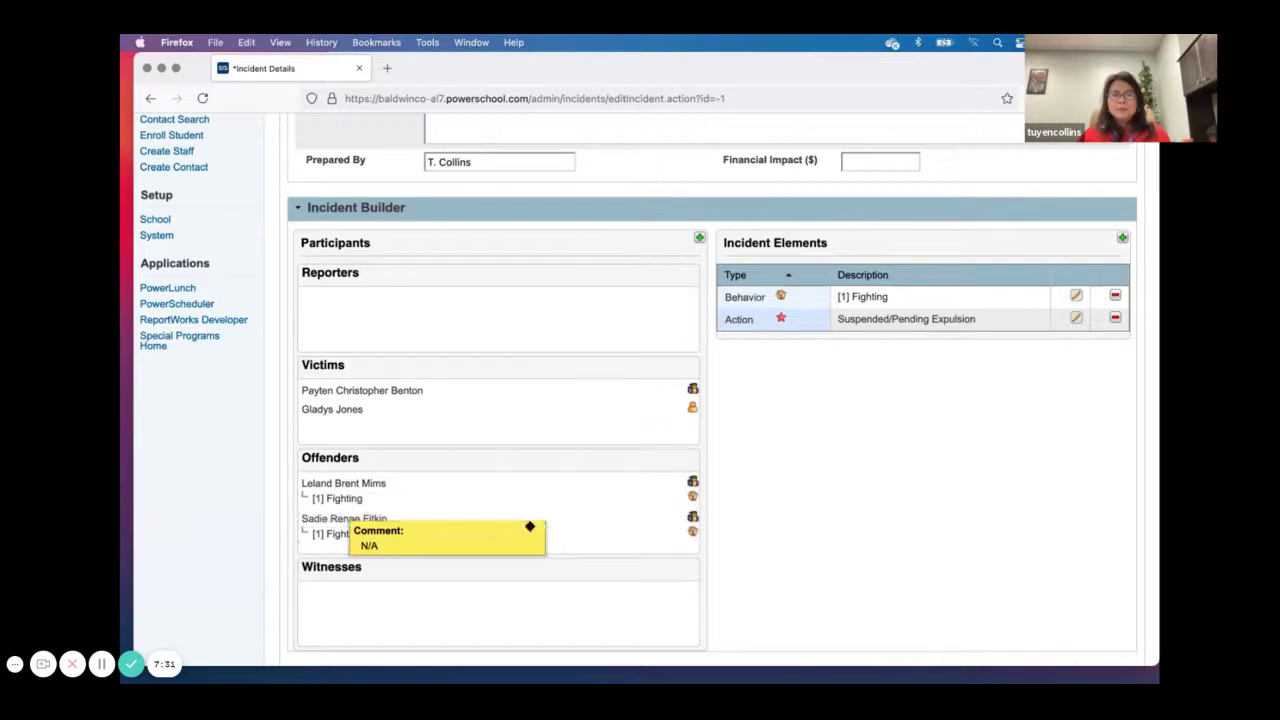
pyautogui.moveTo(333, 520)
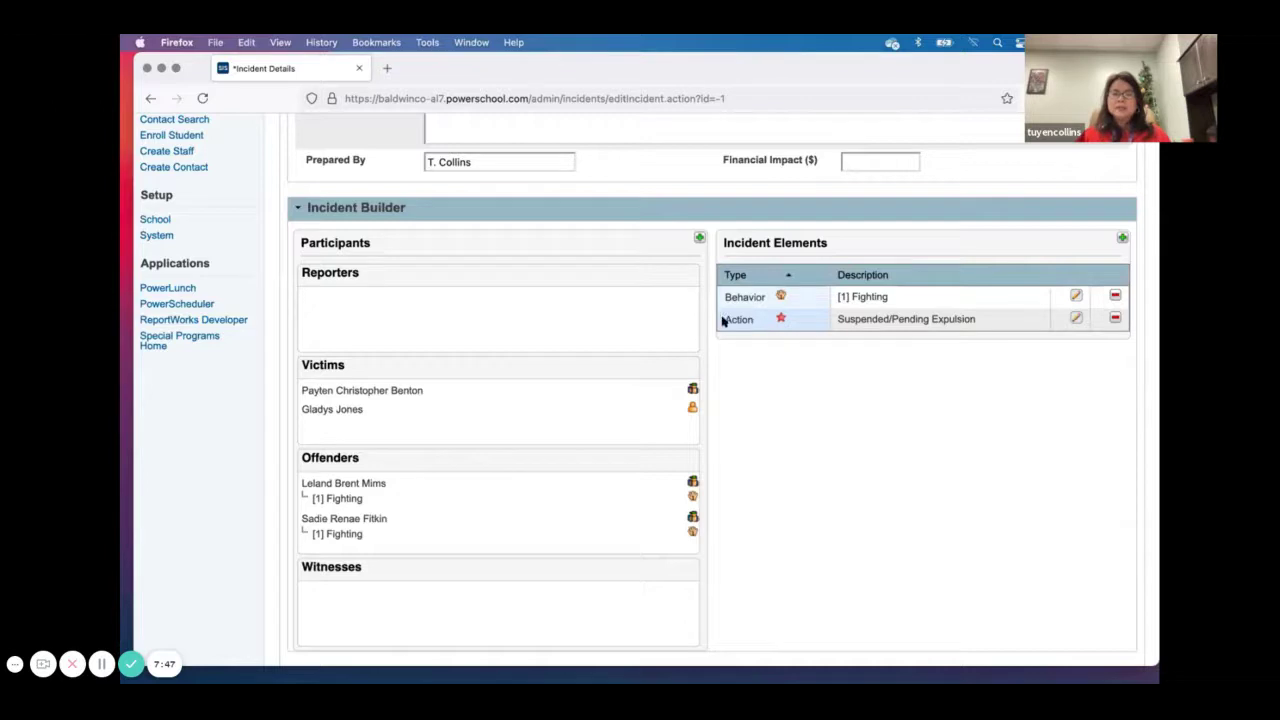
pyautogui.moveTo(740, 318); pyautogui.dragTo(341, 497)
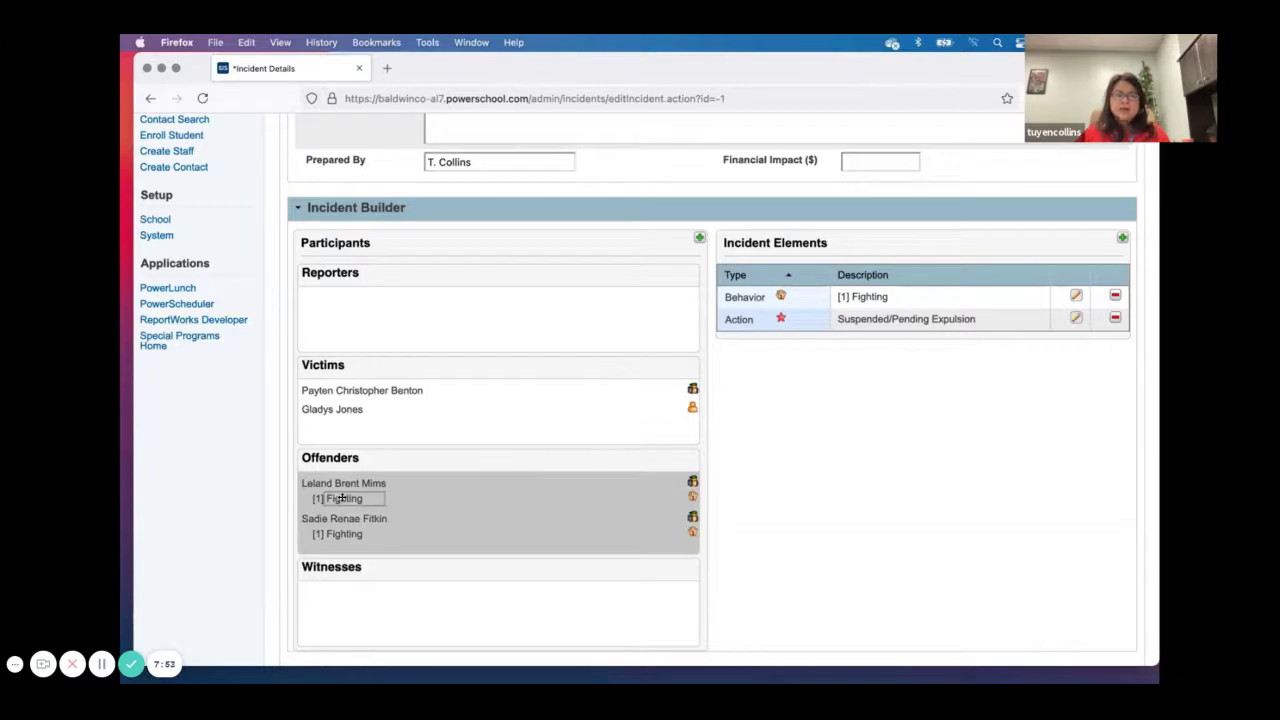
pyautogui.moveTo(341, 497); pyautogui.dragTo(341, 497)
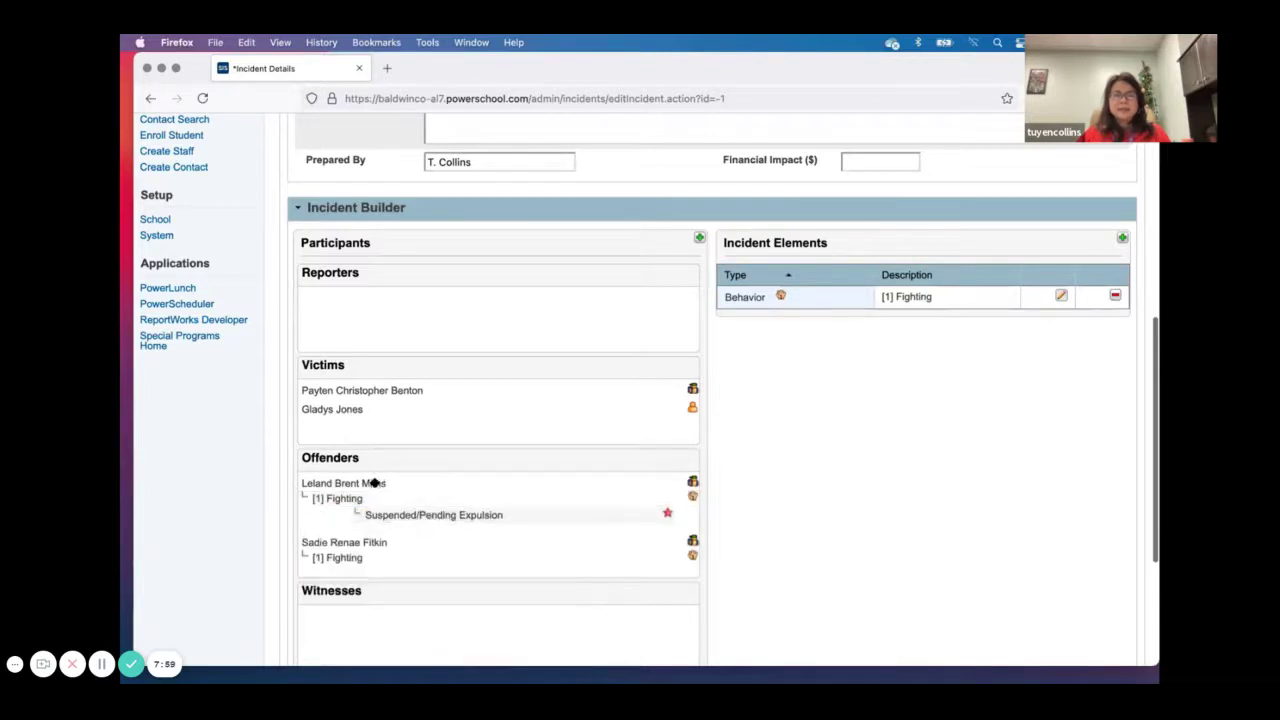
pyautogui.moveTo(369, 482)
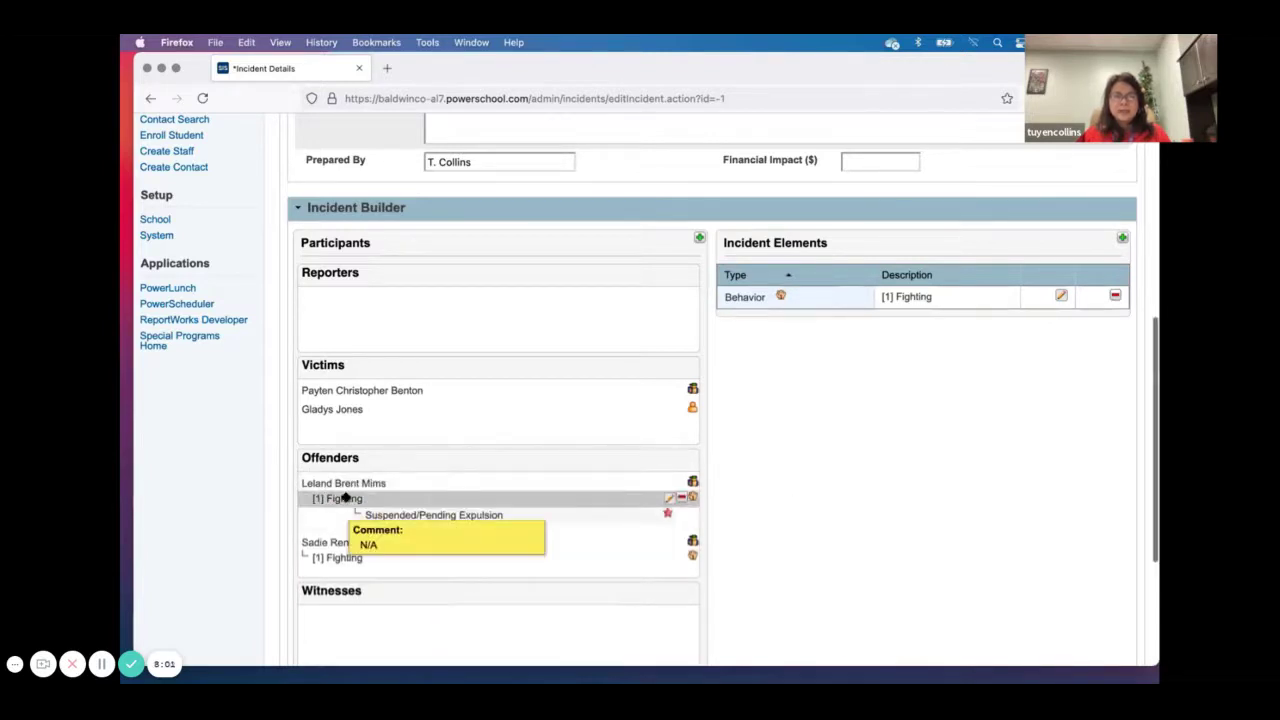
pyautogui.moveTo(386, 516)
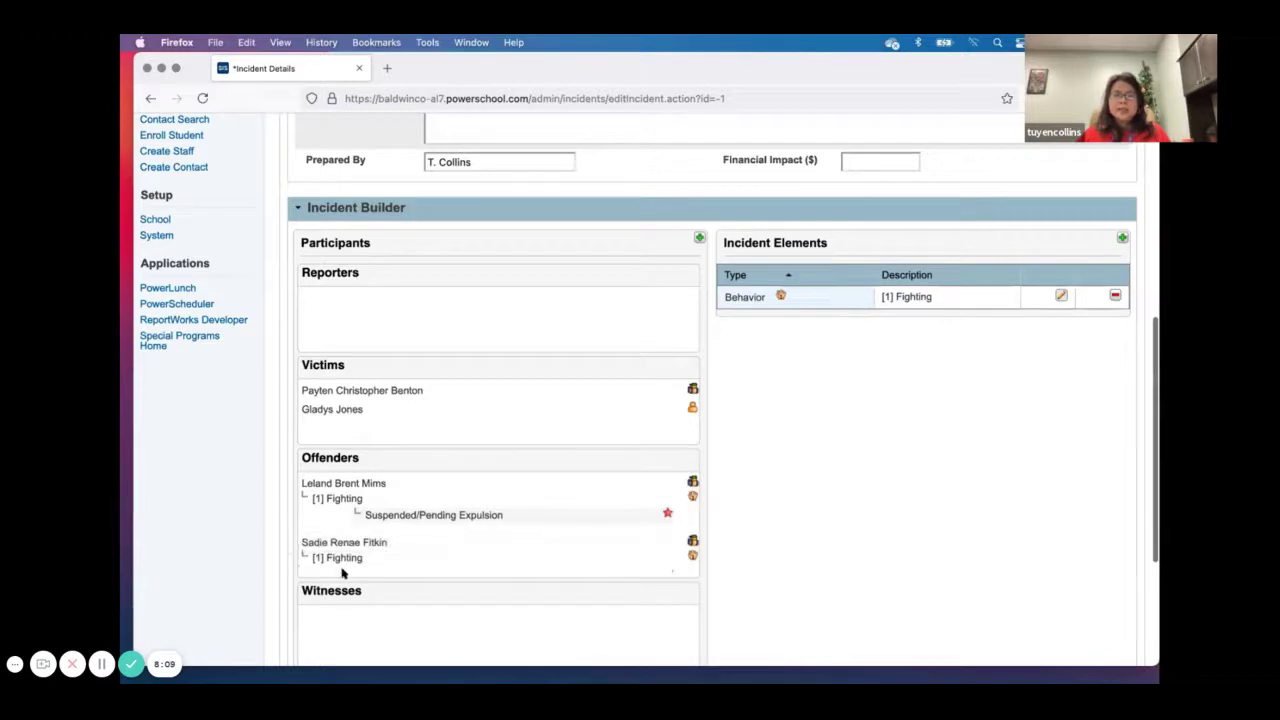
# - Start a new action element with the code Out of School Suspension and set its begin date to 9/20/2021
pyautogui.click(1121, 237)
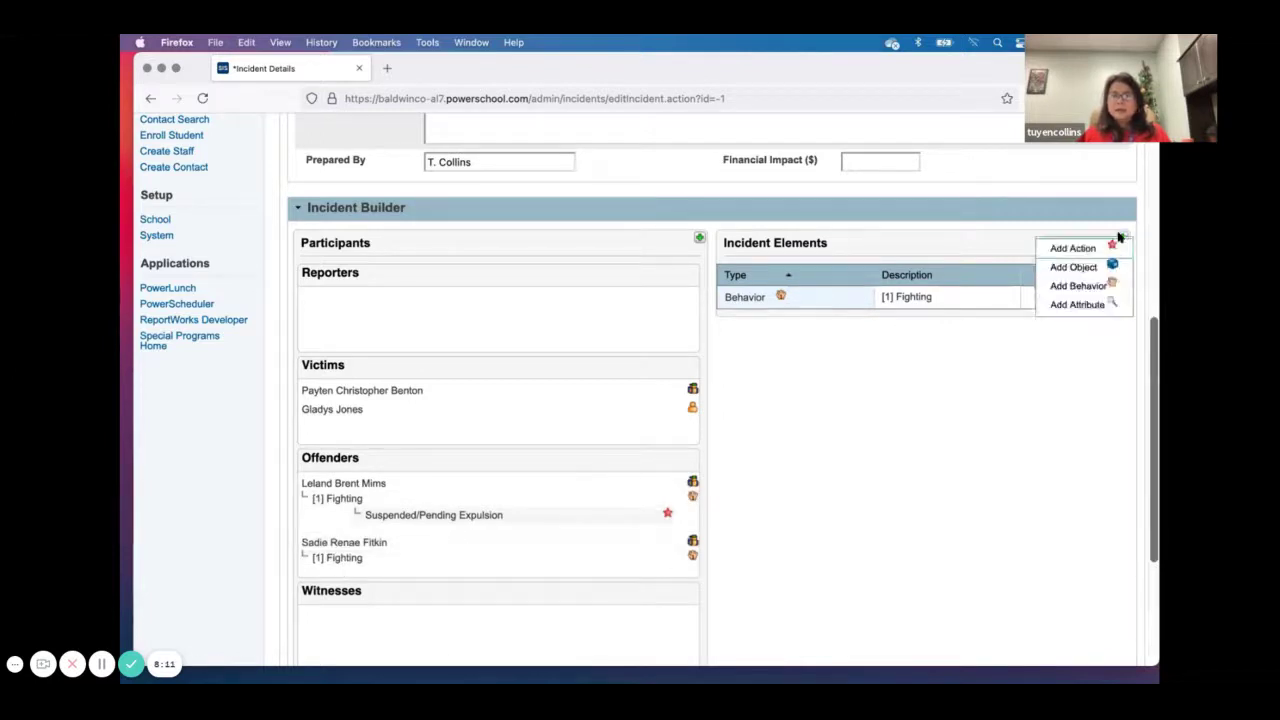
pyautogui.click(1074, 249)
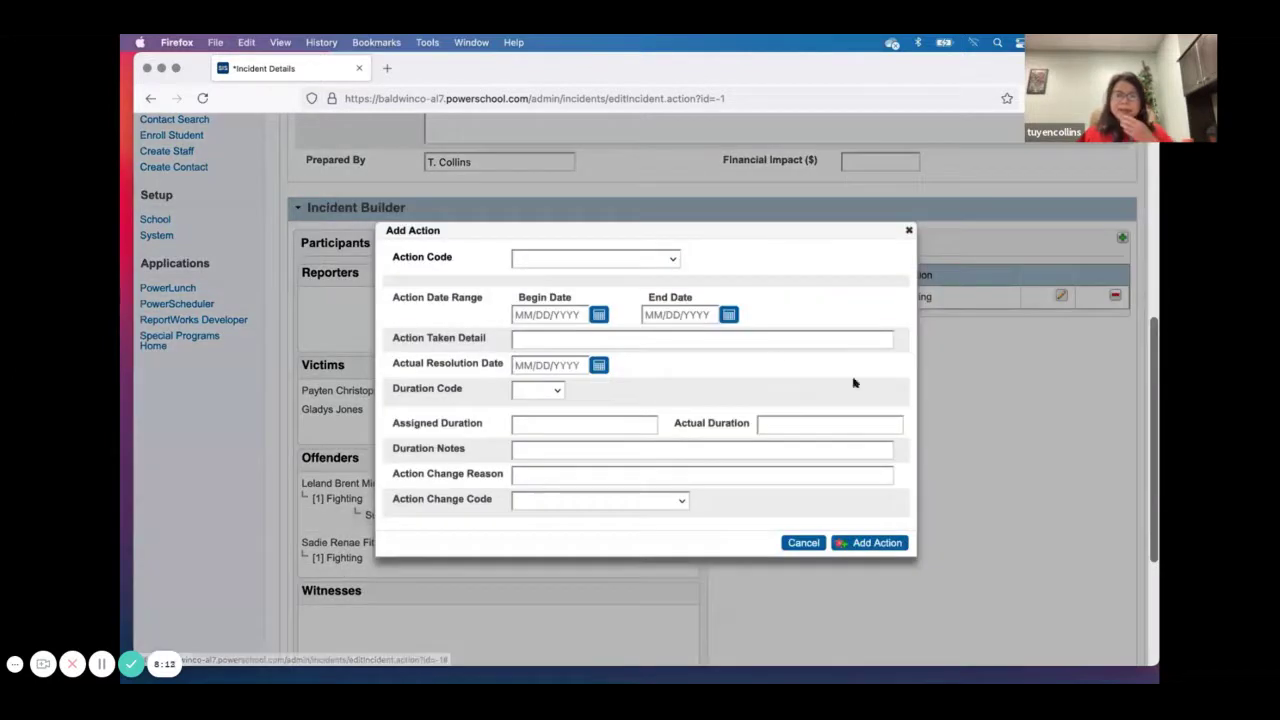
pyautogui.click(668, 259)
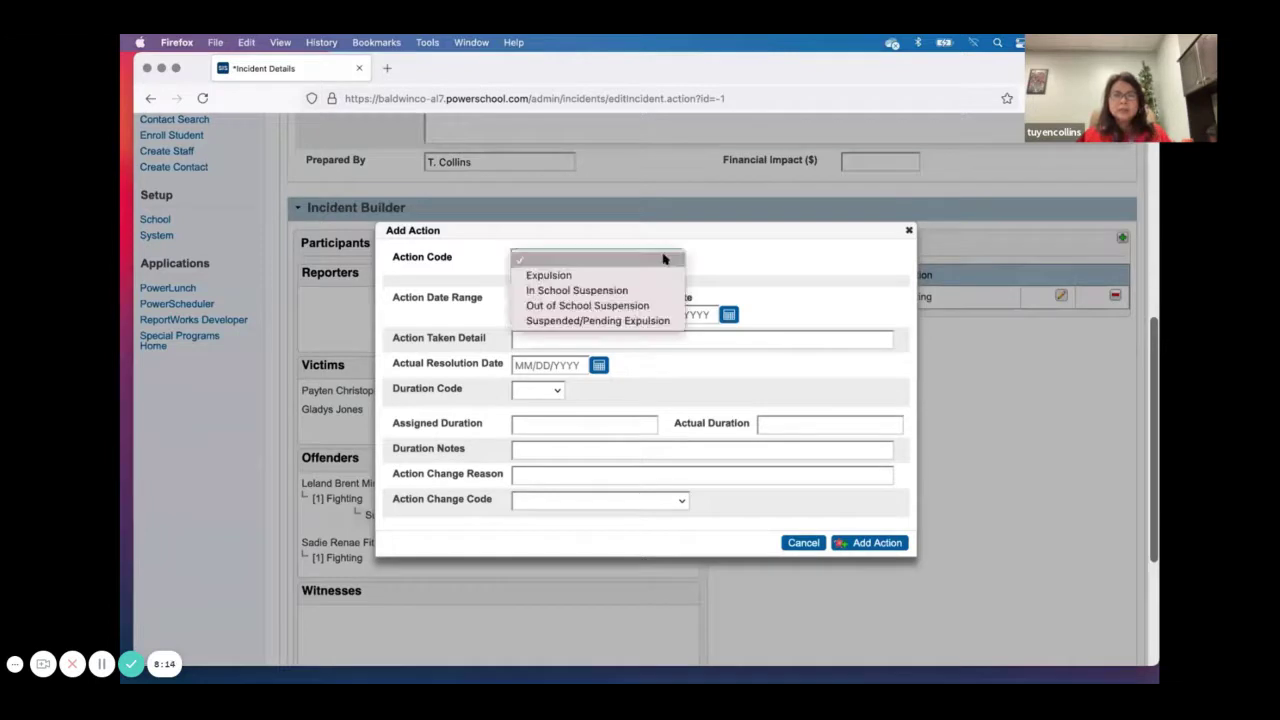
pyautogui.click(645, 306)
pyautogui.click(598, 371)
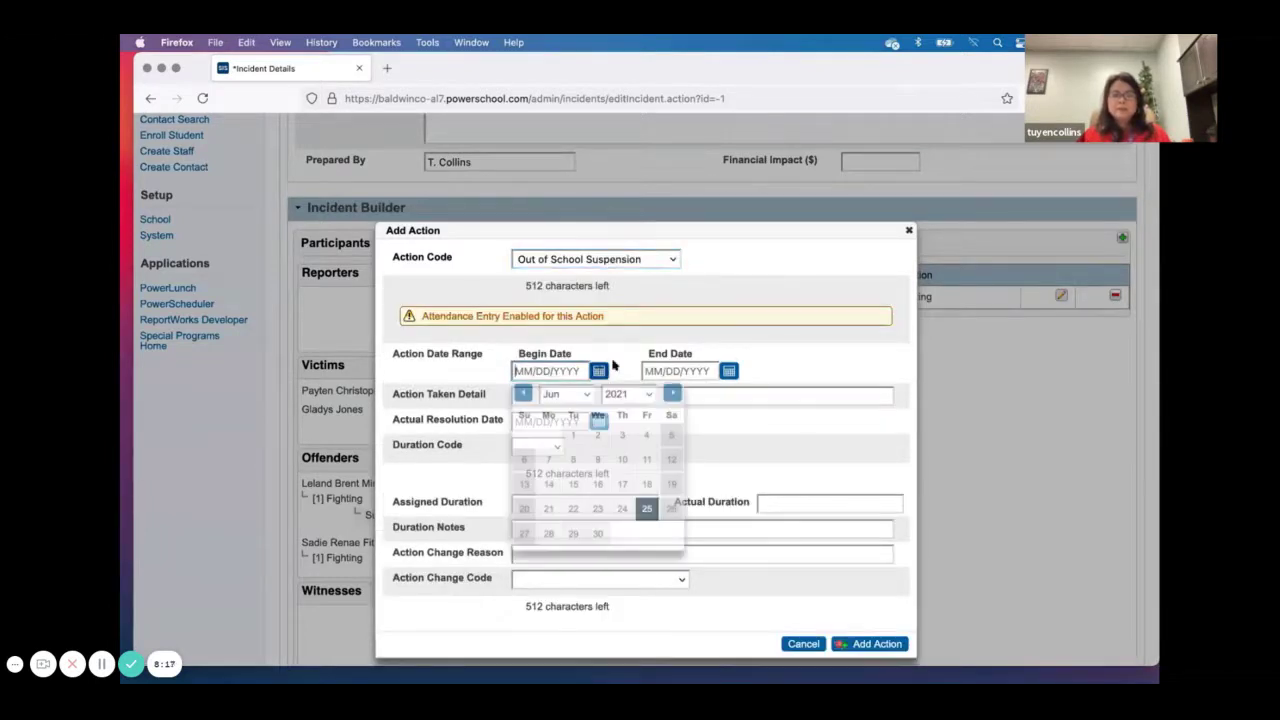
pyautogui.click(673, 393)
pyautogui.click(673, 393)
pyautogui.click(673, 393)
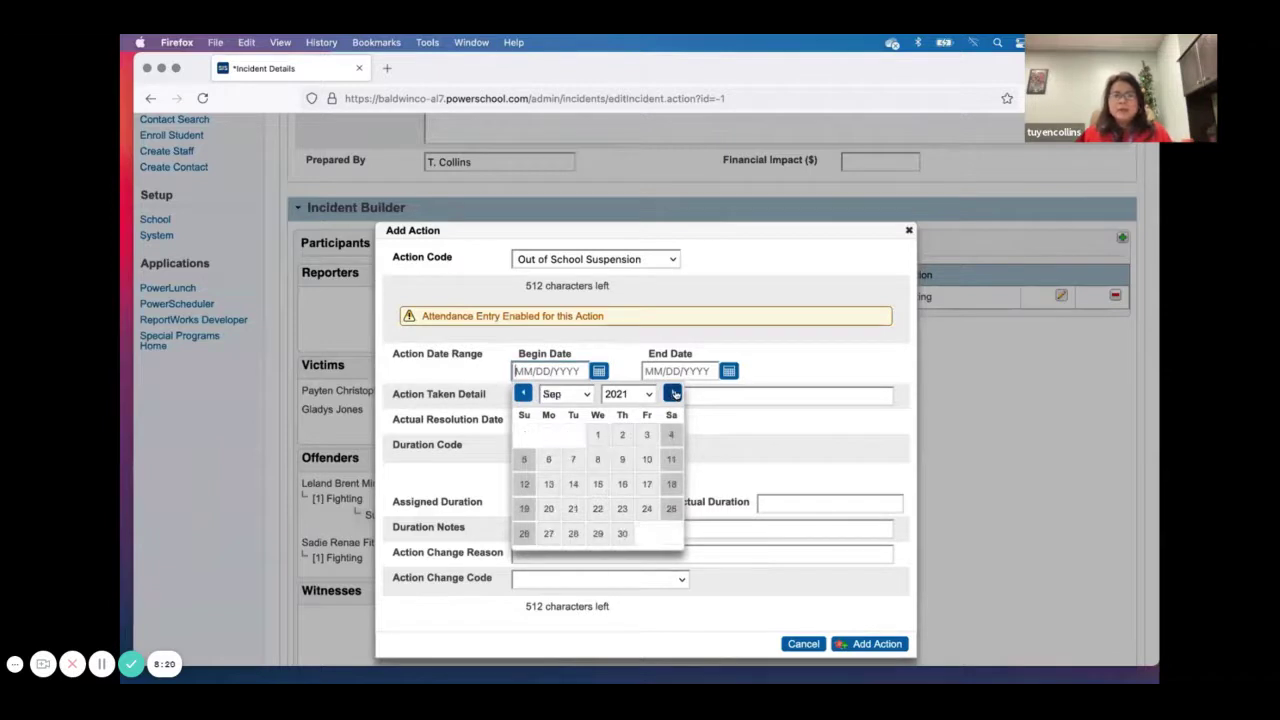
pyautogui.click(548, 508)
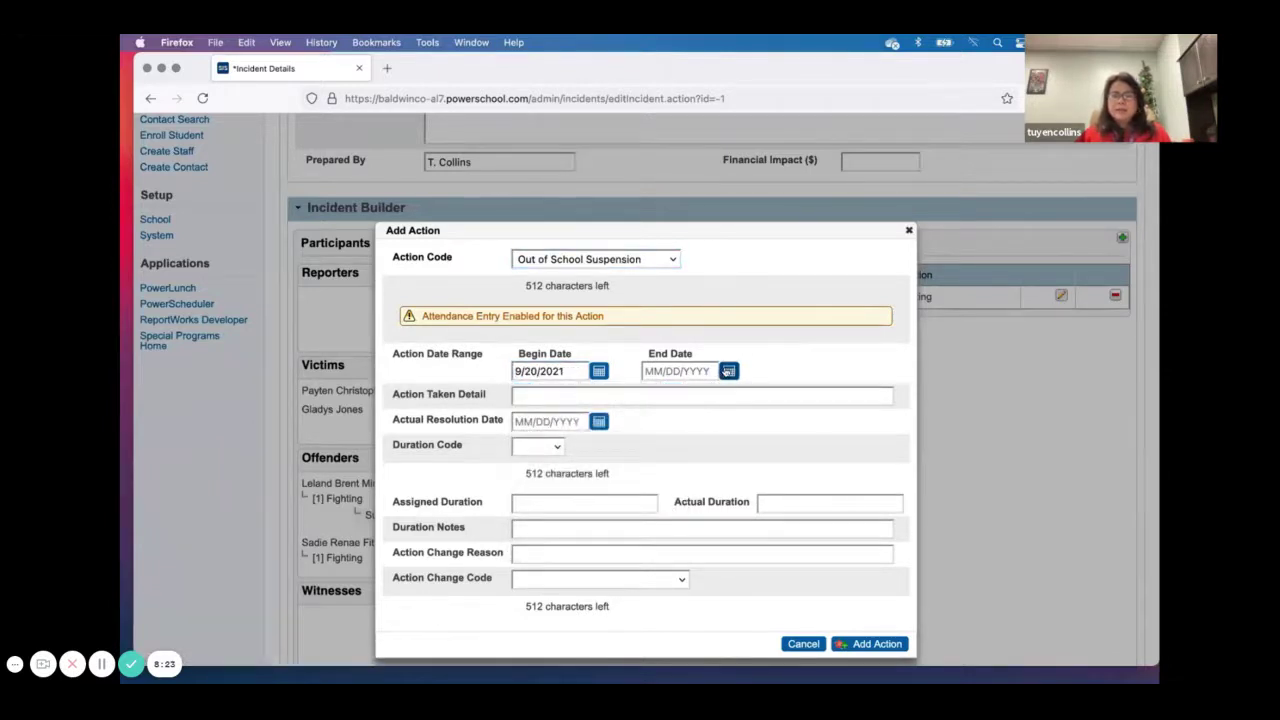
# - Try to add the action with an end date of 6/22/2021
pyautogui.click(728, 371)
pyautogui.click(701, 508)
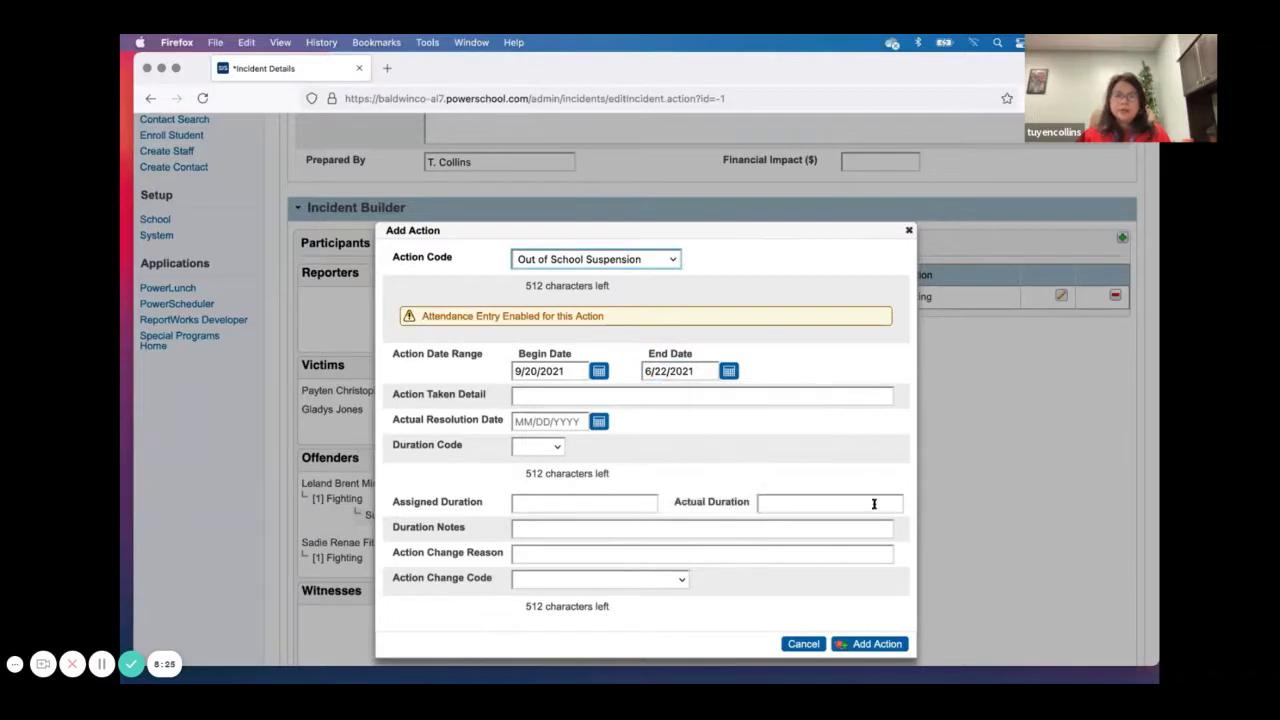
pyautogui.click(858, 644)
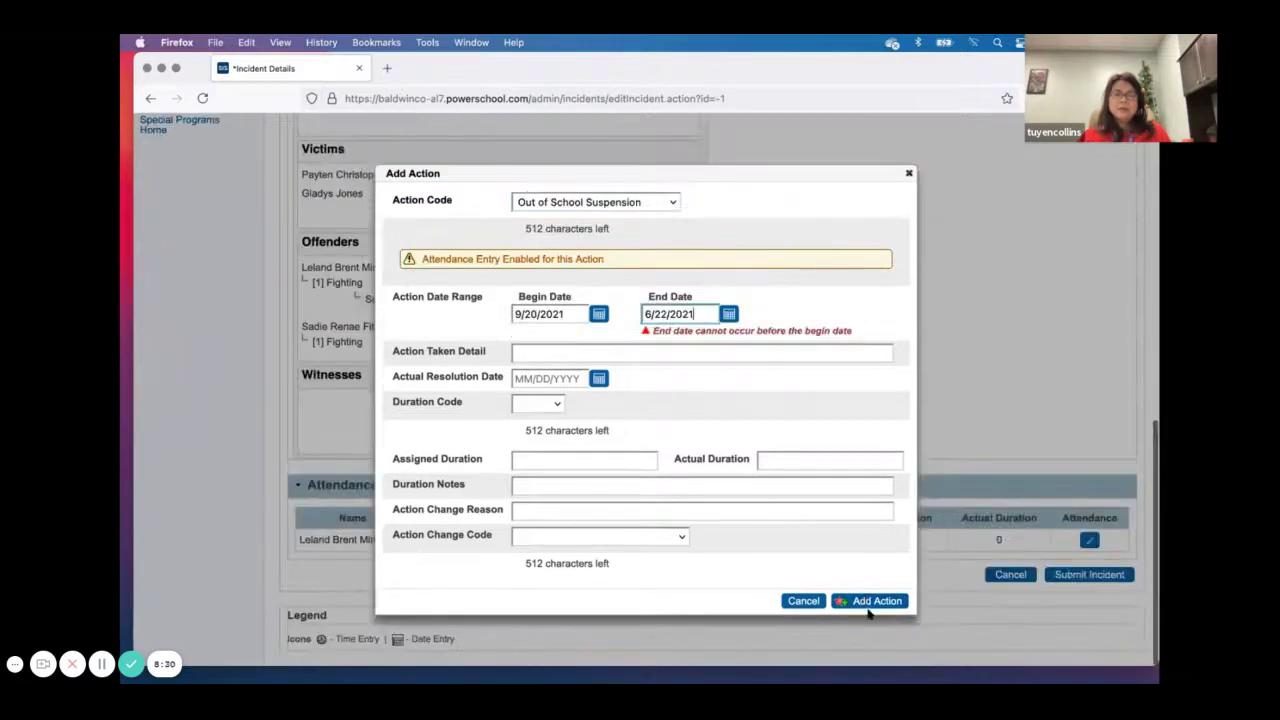
# - Set the action's end date to 9/21/2021 and add the action to the incident
pyautogui.click(727, 313)
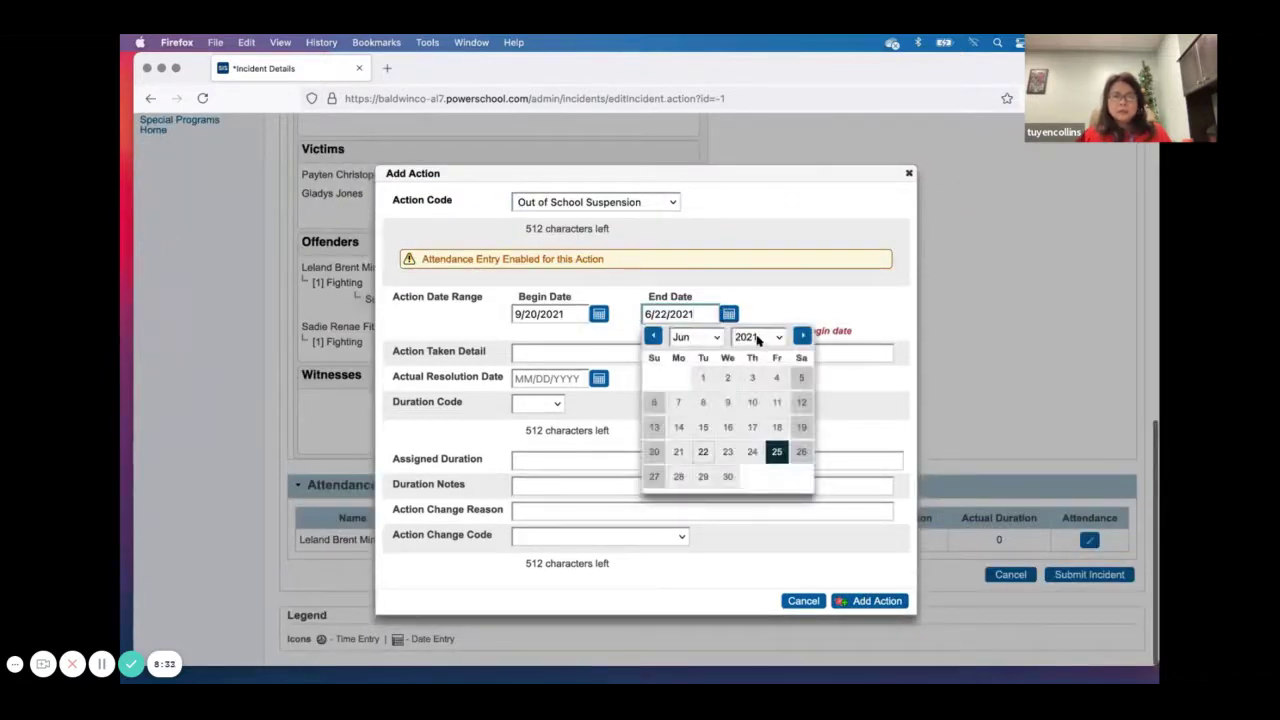
pyautogui.click(801, 336)
pyautogui.click(801, 336)
pyautogui.click(801, 336)
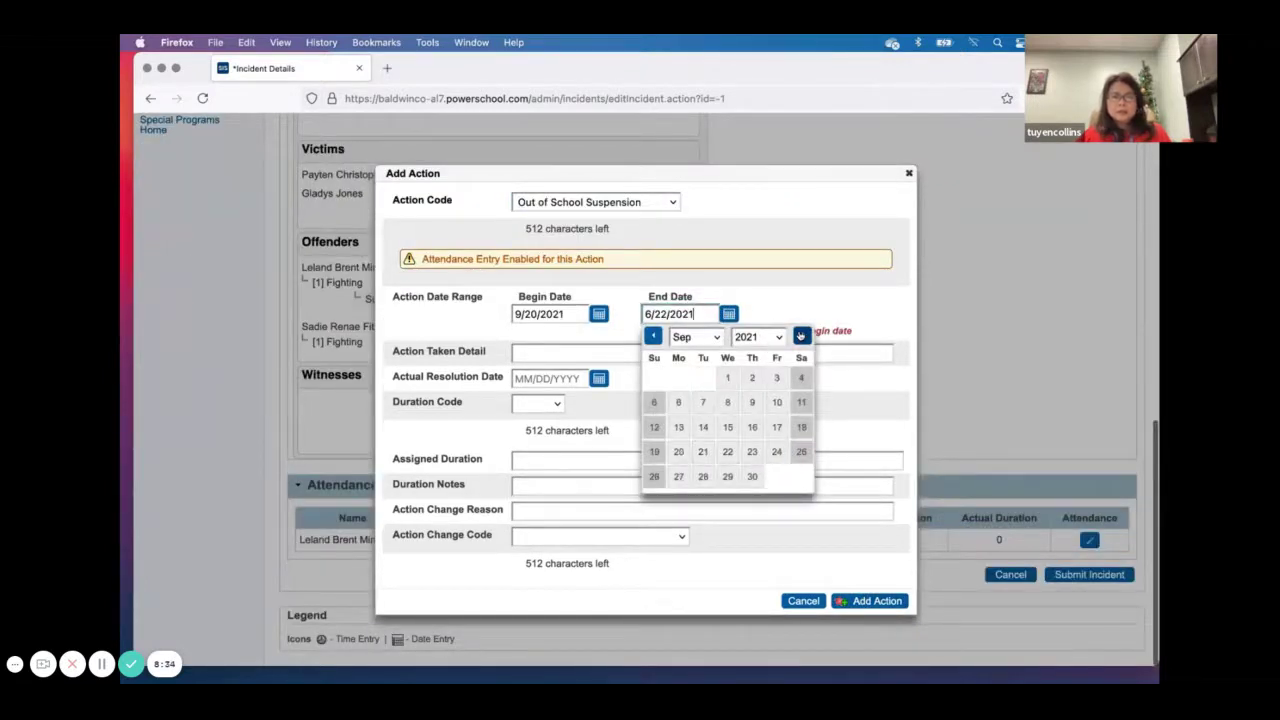
pyautogui.click(704, 452)
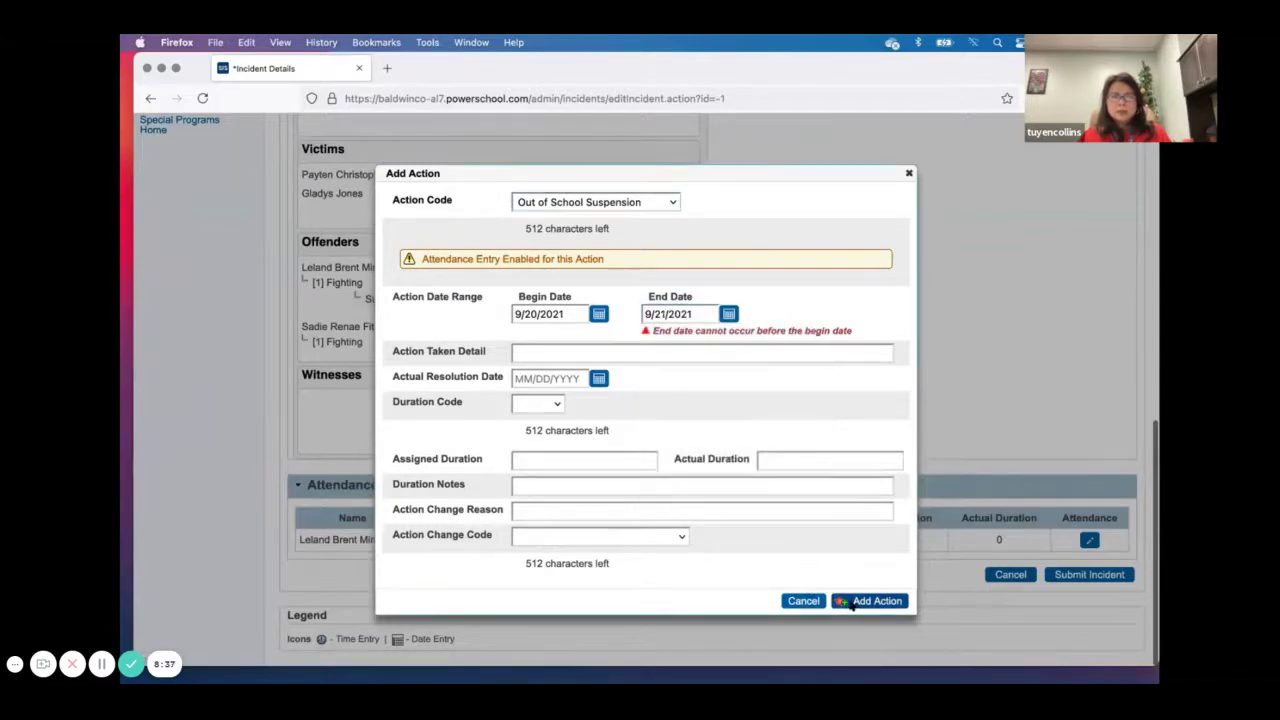
pyautogui.click(849, 600)
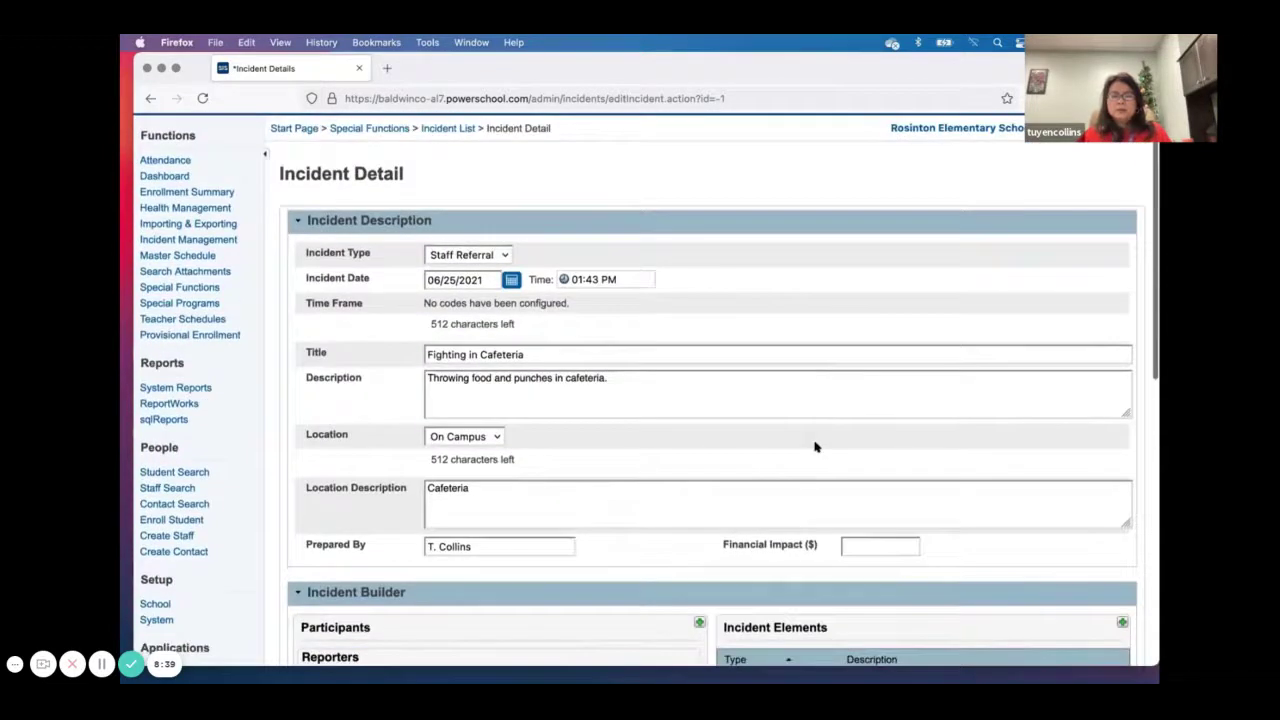
# - Assign the Out of School Suspension action to the Fighting behavior of the second offender
pyautogui.scroll(-3, 815, 445)
pyautogui.scroll(-4, 815, 445)
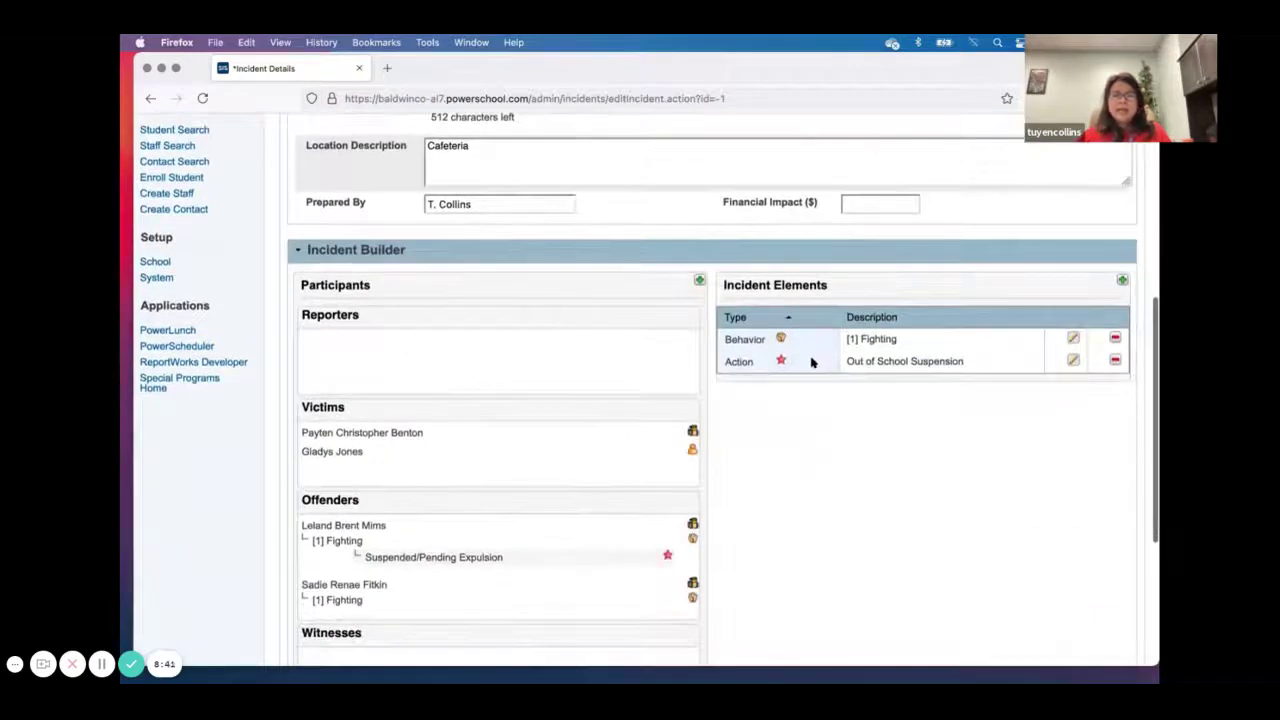
pyautogui.moveTo(733, 333)
pyautogui.moveTo(733, 333); pyautogui.dragTo(341, 573)
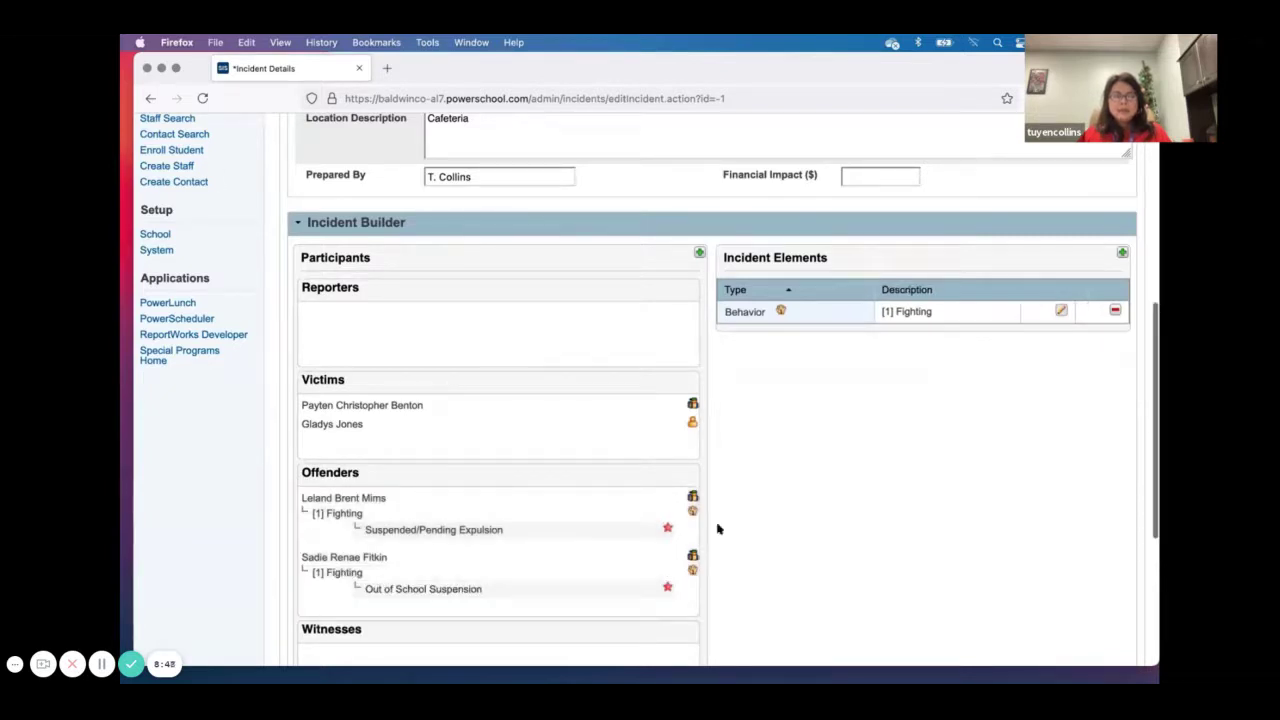
# - Apply the OSS (Out of School Suspension) attendance code to the whole 9/13/2021 - 9/16/2021 range of the Suspended/Pending Expulsion action
pyautogui.moveTo(437, 528)
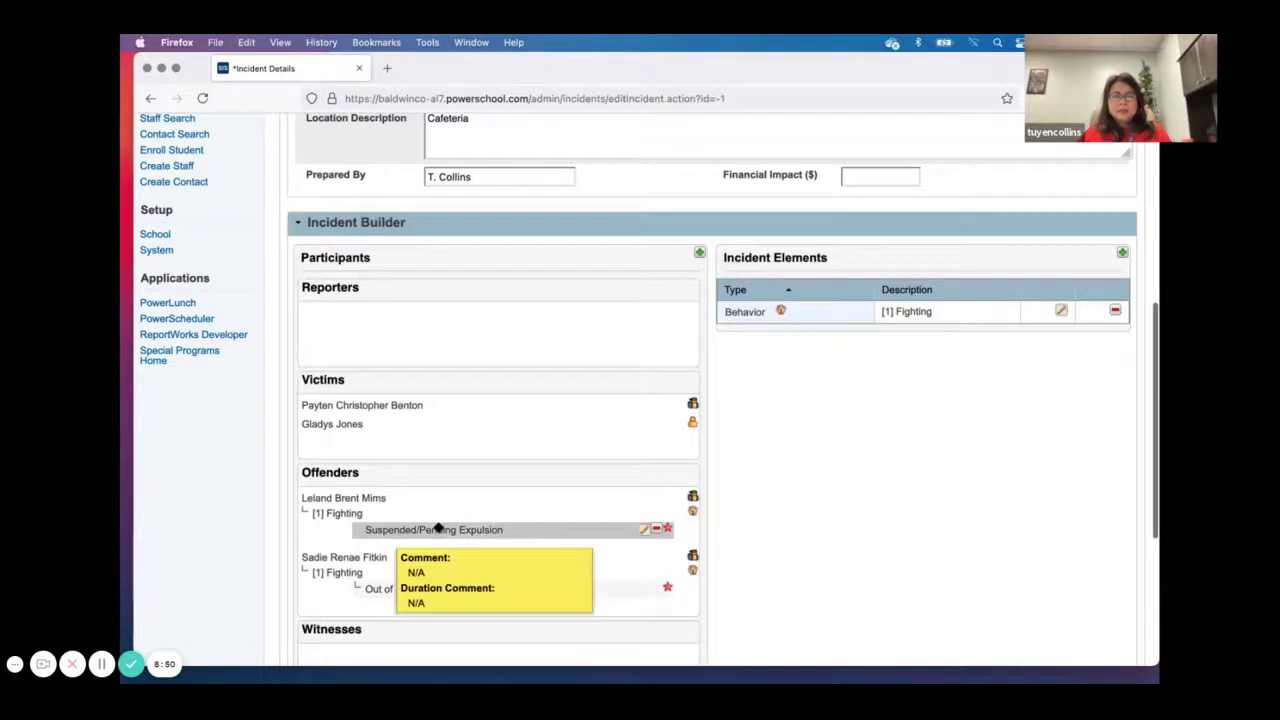
pyautogui.moveTo(408, 585)
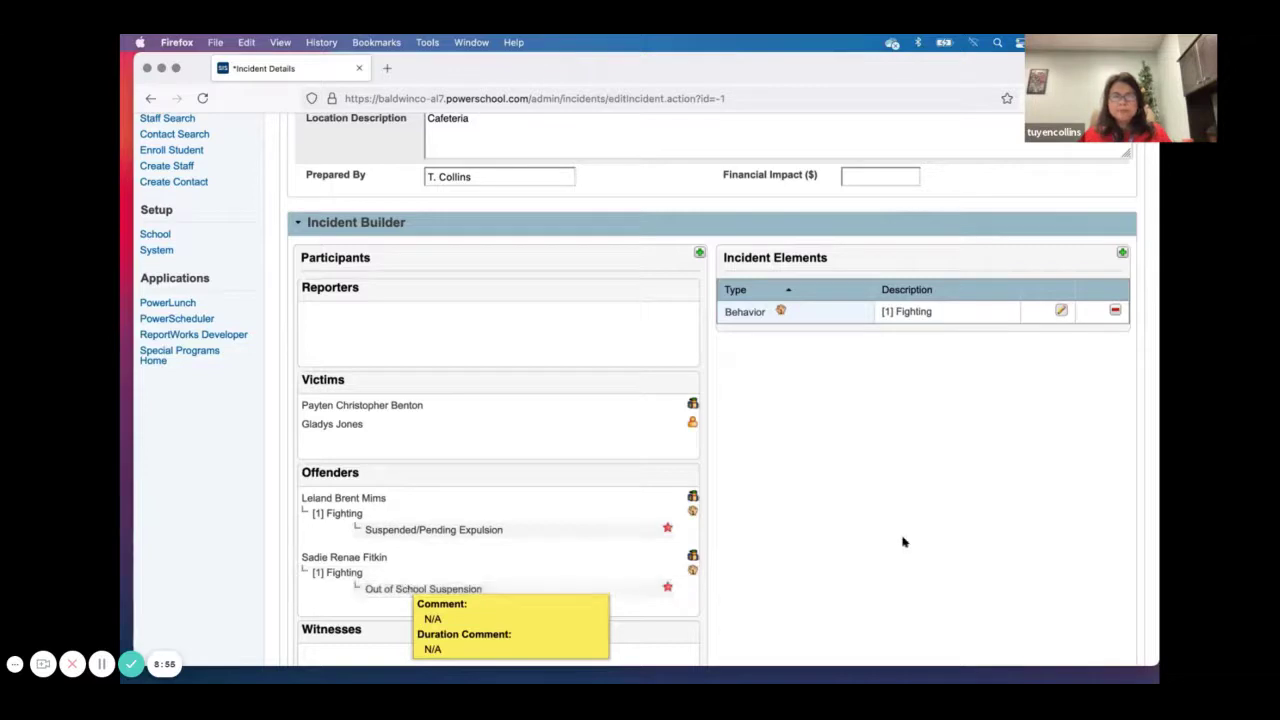
pyautogui.scroll(-5, 902, 541)
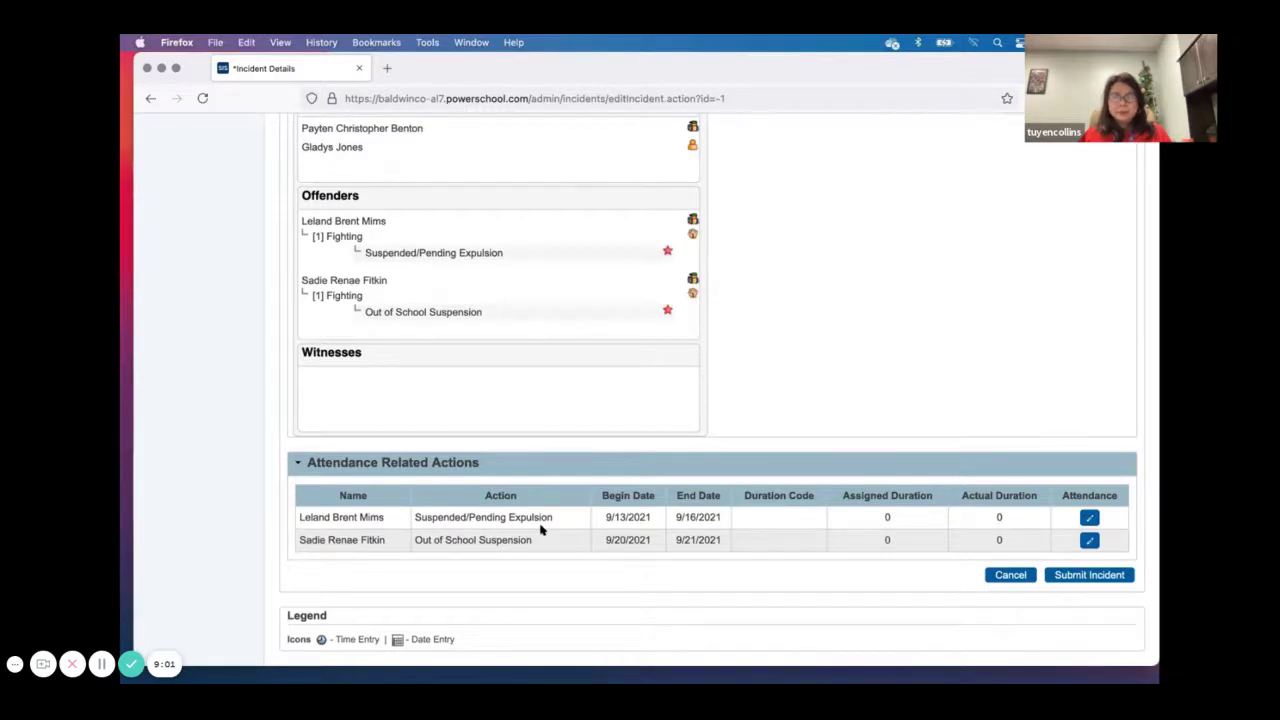
pyautogui.click(1089, 518)
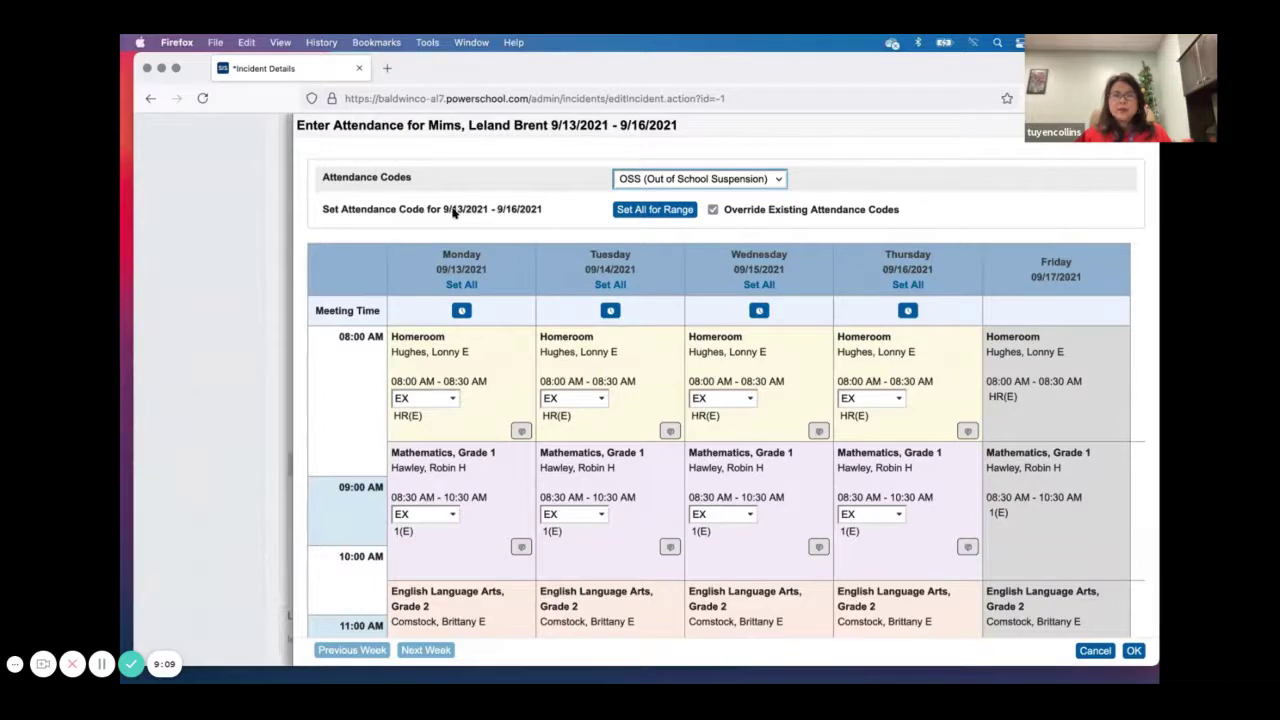
pyautogui.click(627, 208)
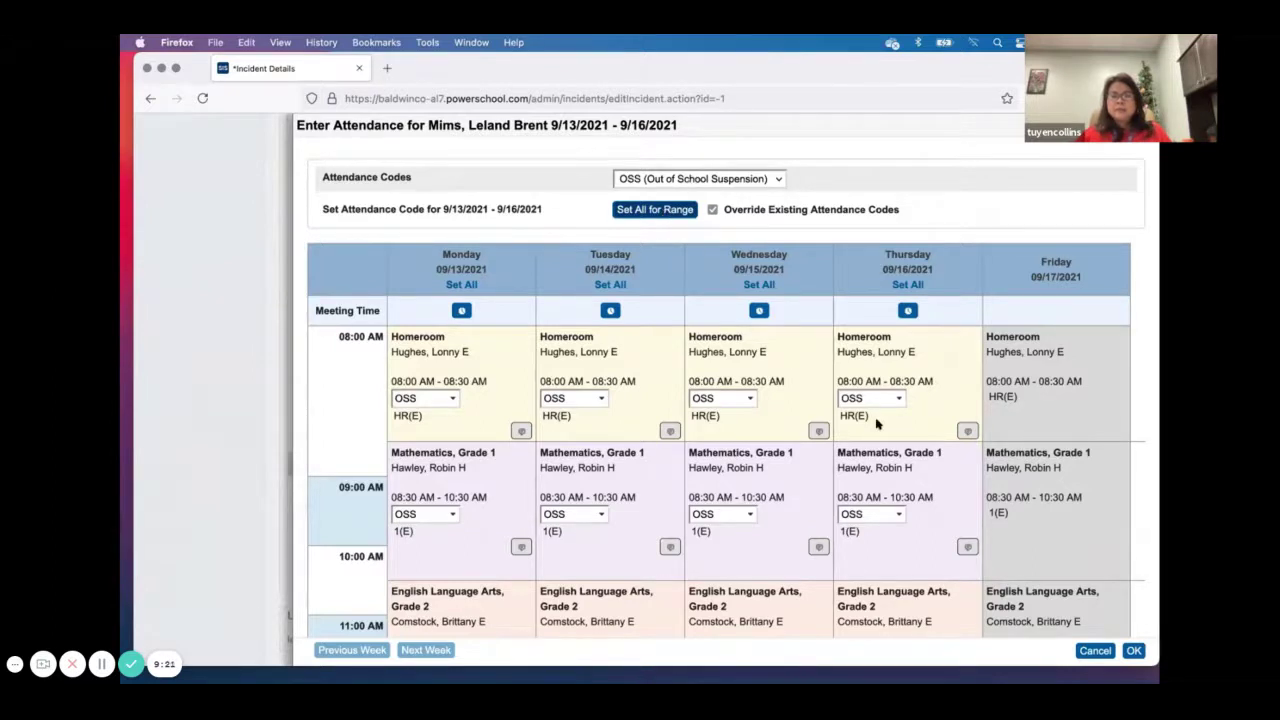
pyautogui.scroll(-2, 877, 423)
pyautogui.click(1133, 650)
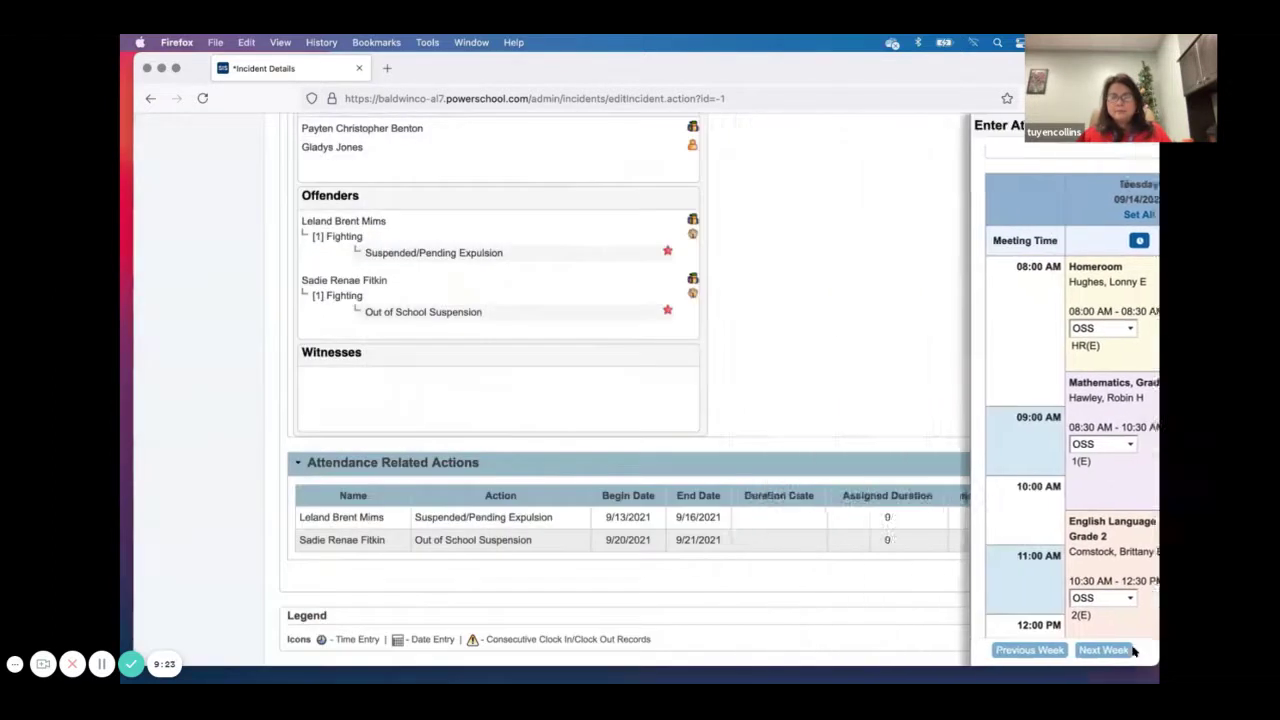
# - Try to apply the OSS attendance code to the second offender's whole 9/20/2021 - 9/21/2021 range
pyautogui.click(1090, 541)
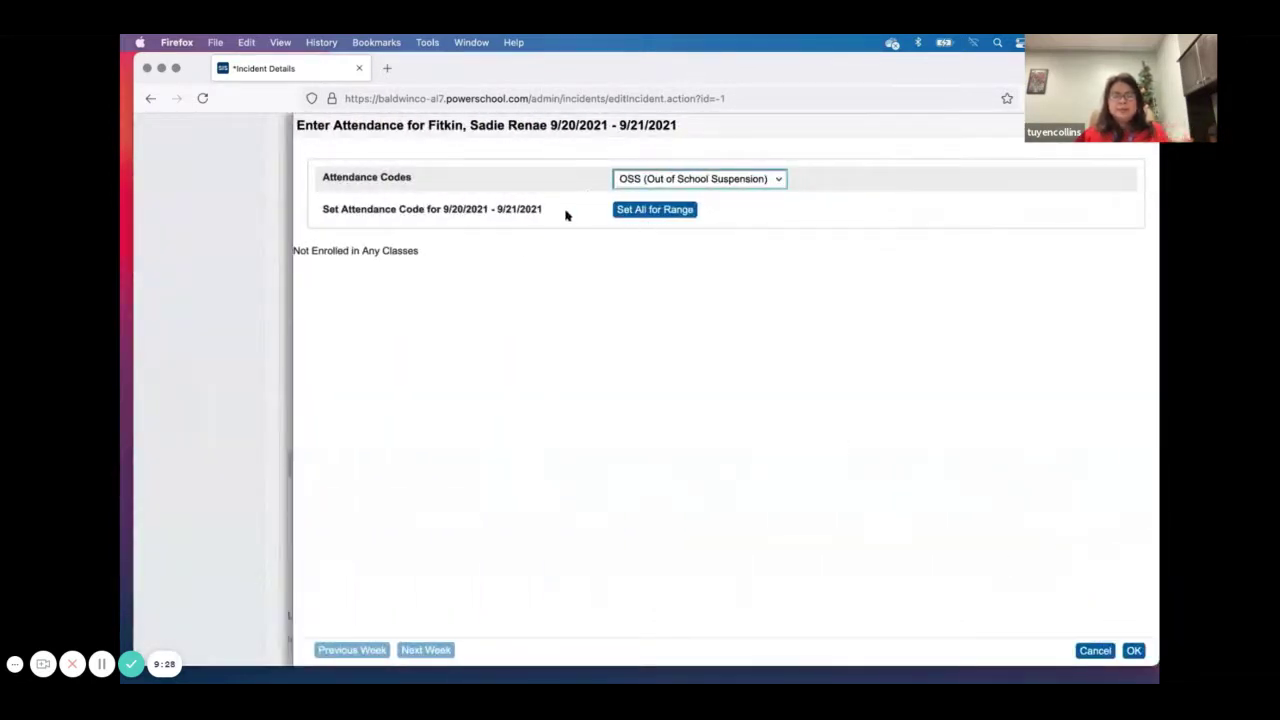
pyautogui.click(622, 210)
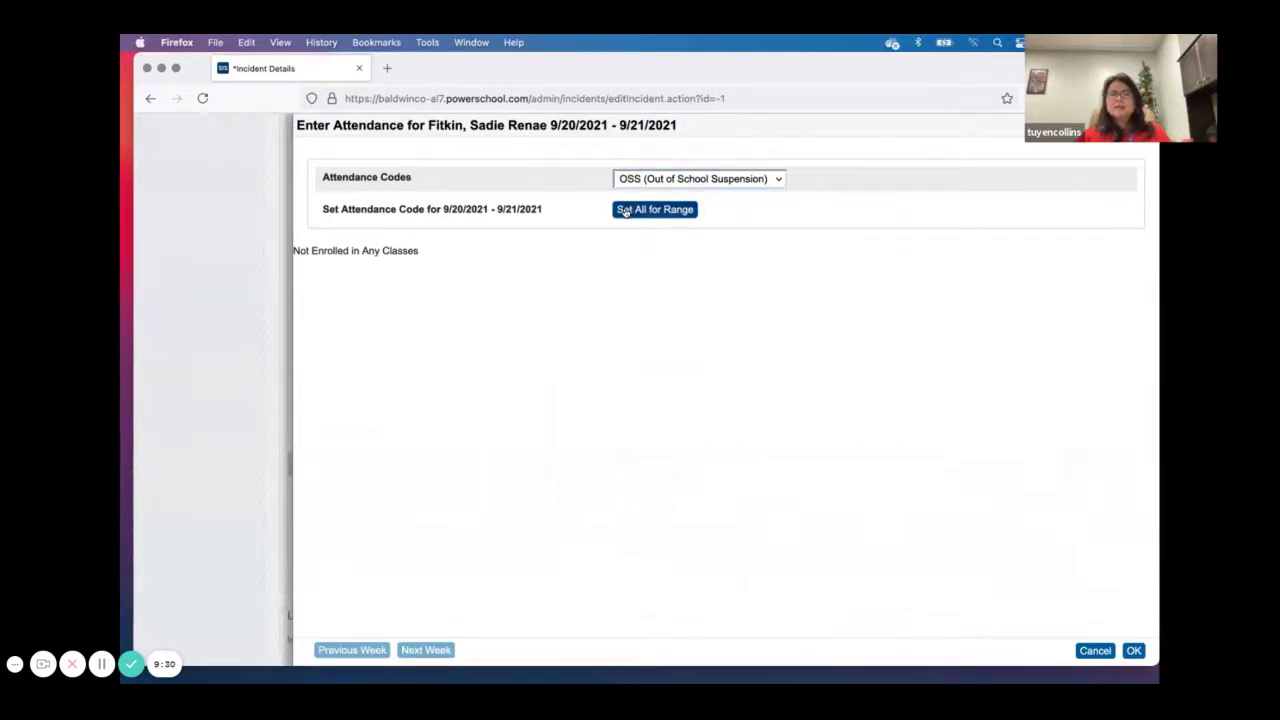
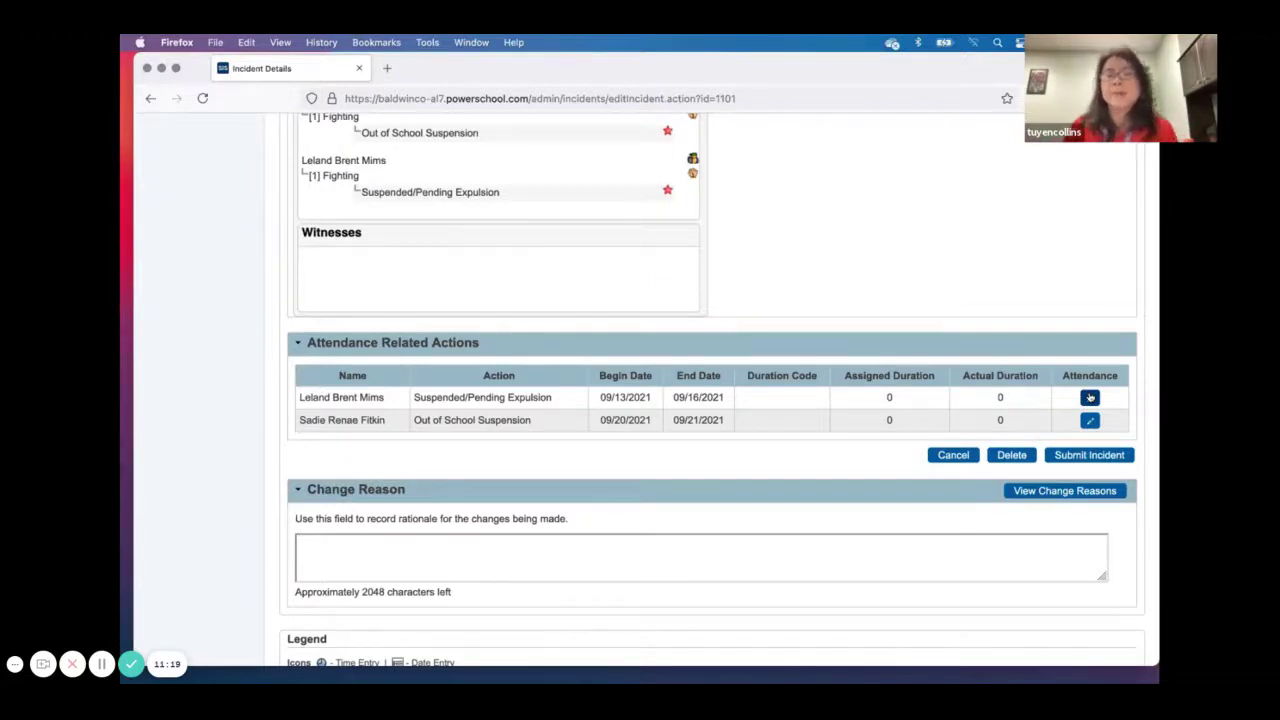
# - Reapply the OSS attendance code to the full date range of the Suspended/Pending Expulsion action in the saved incident
pyautogui.click(1087, 397)
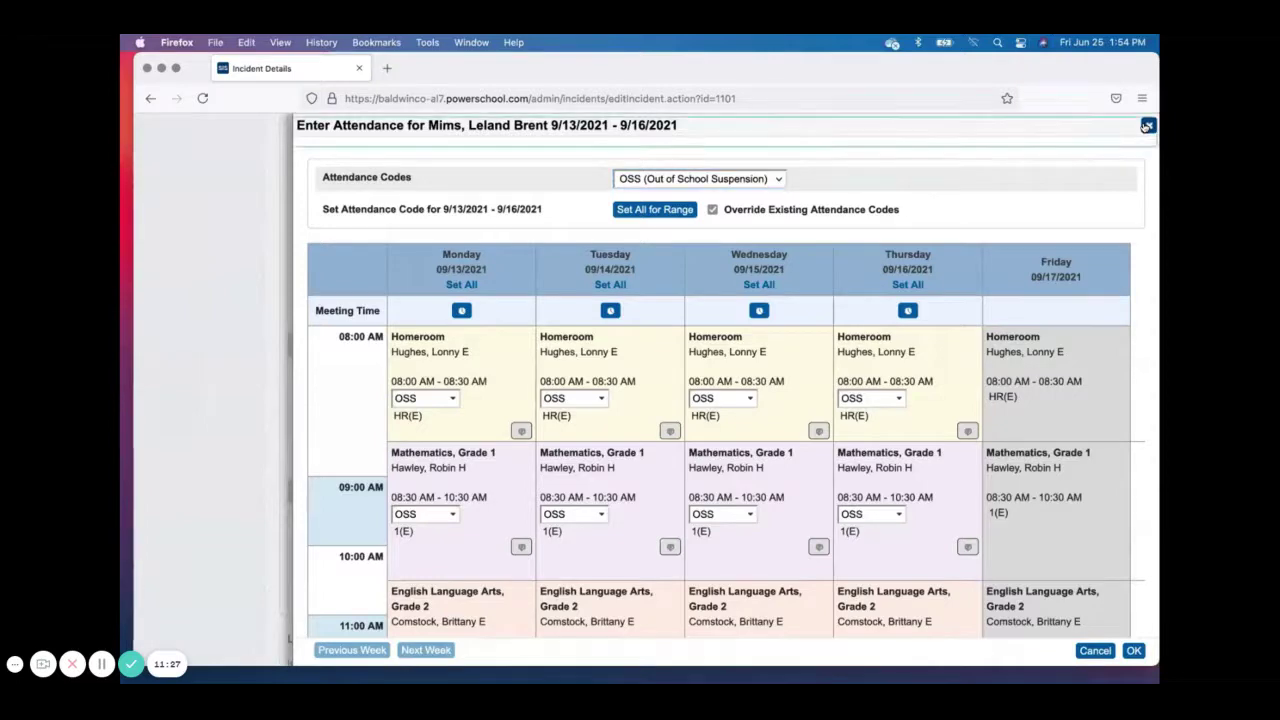
pyautogui.click(1147, 125)
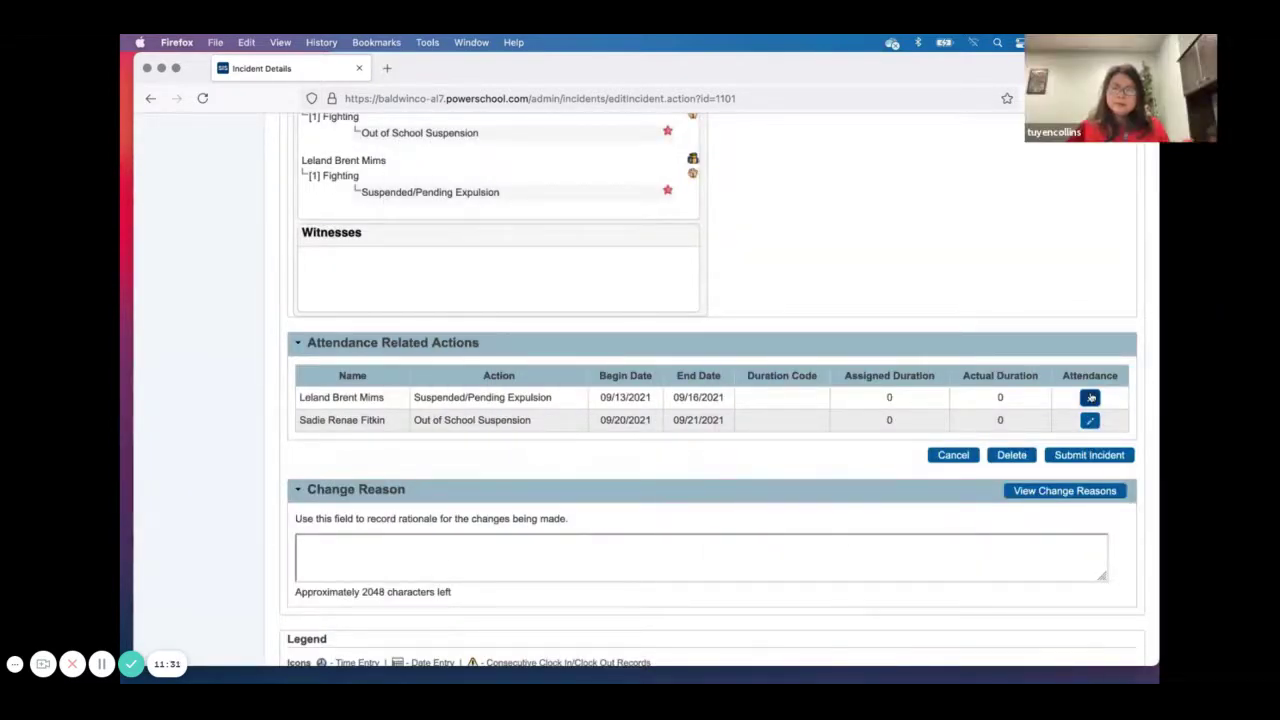
pyautogui.click(1090, 397)
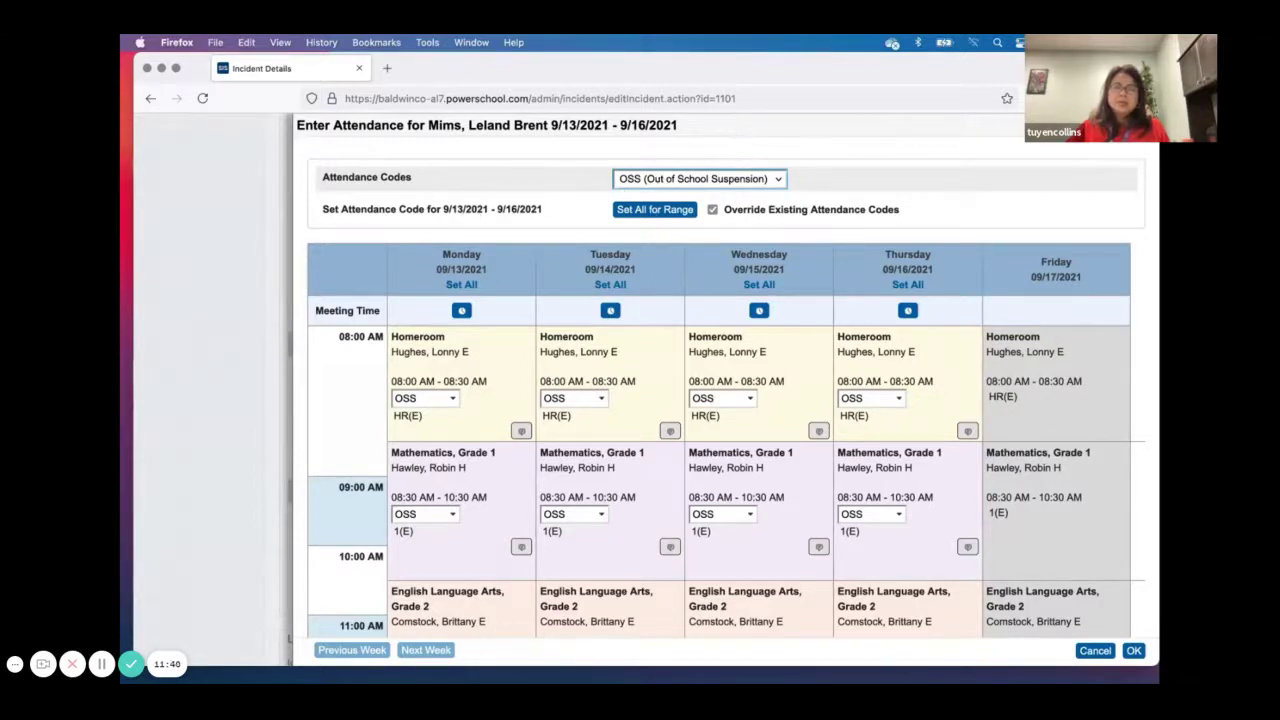
pyautogui.click(652, 209)
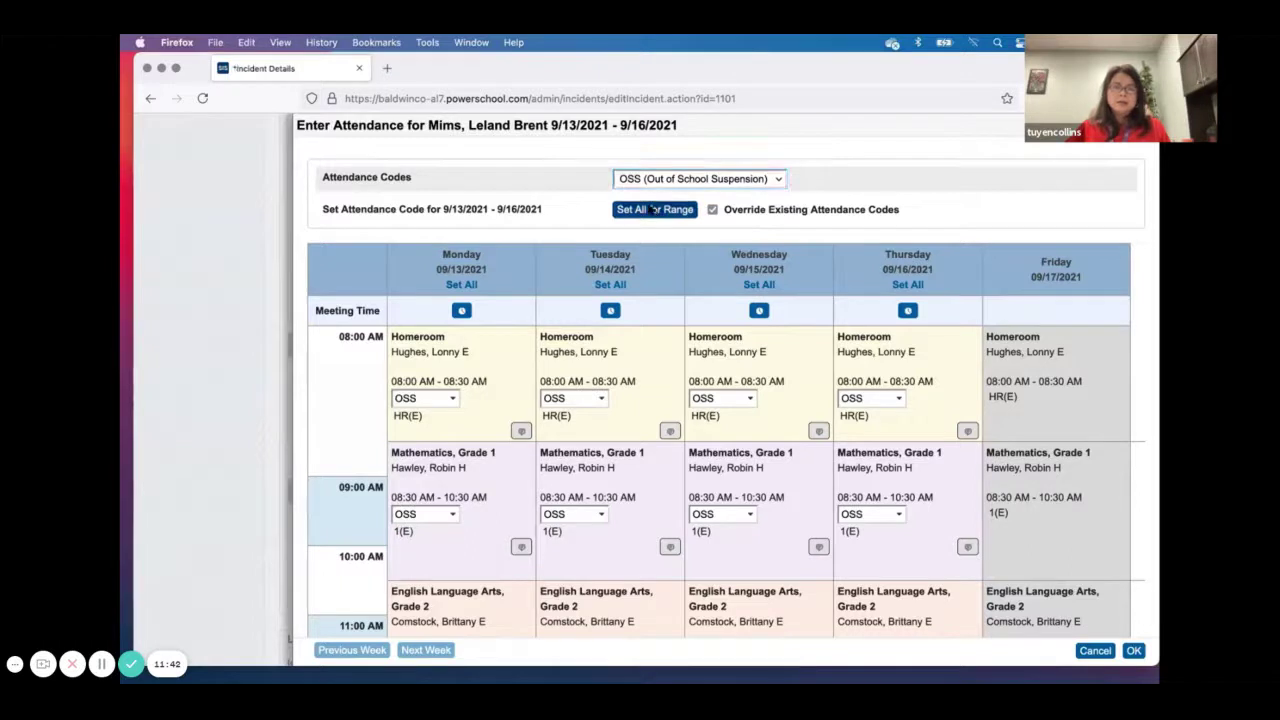
pyautogui.click(1133, 650)
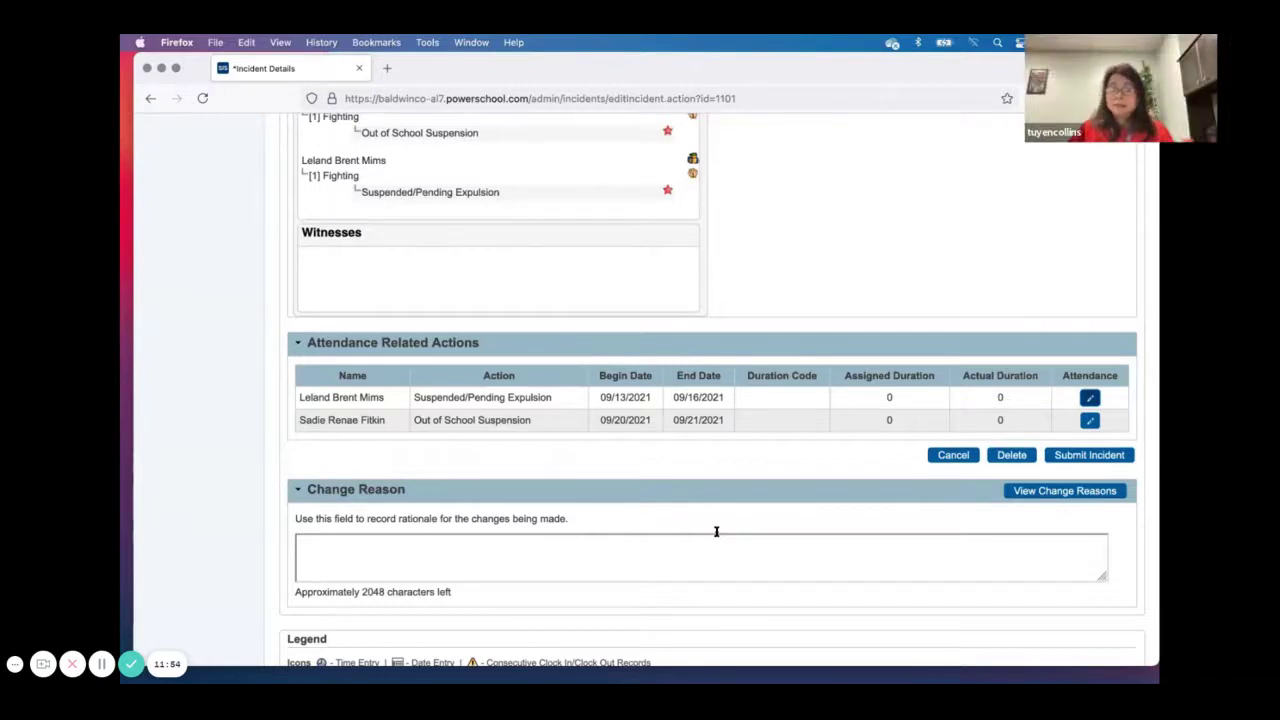
# - Check the attendance entry for the Out of School Suspension action, leave it without changes and submit the incident
pyautogui.scroll(-1, 900, 470)
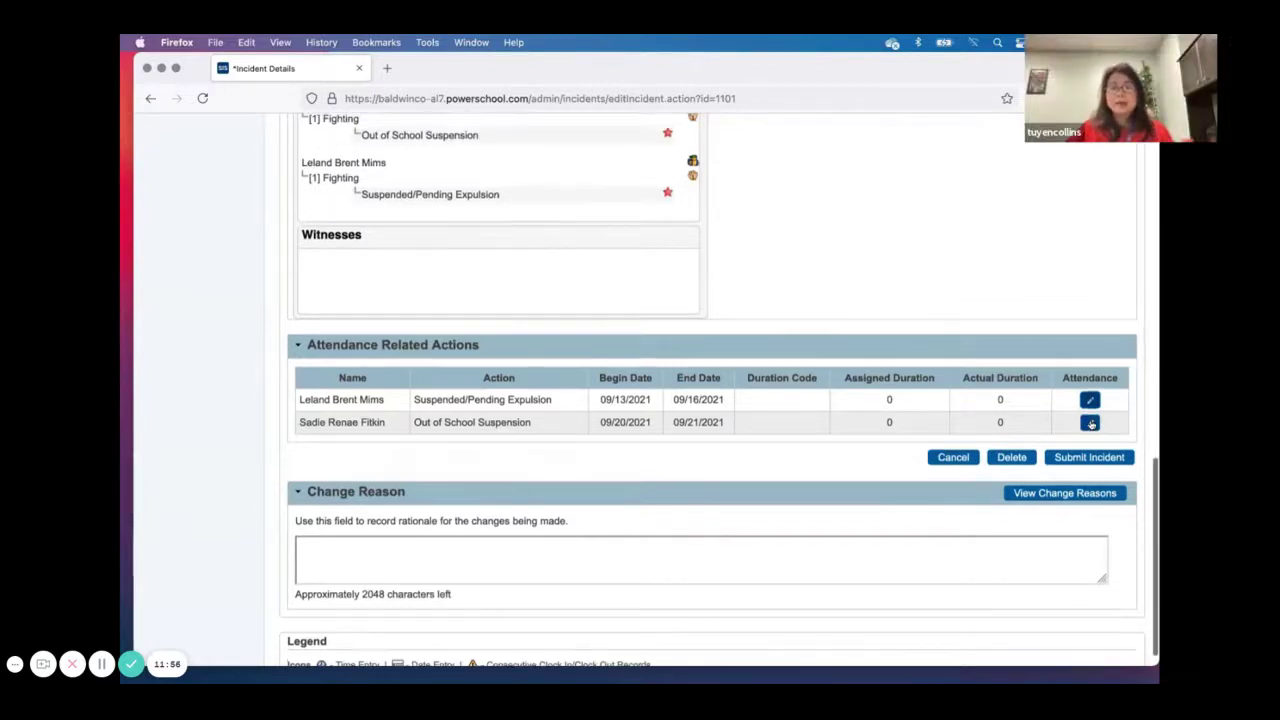
pyautogui.click(1090, 420)
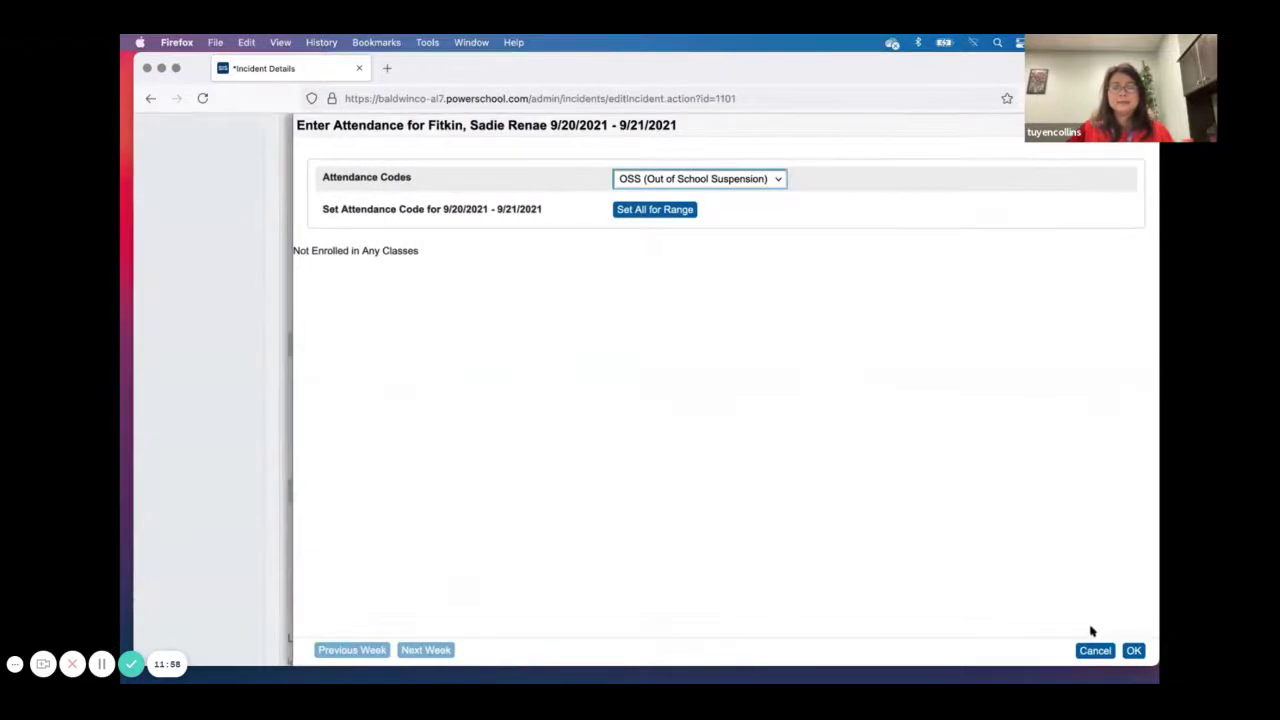
pyautogui.click(1090, 652)
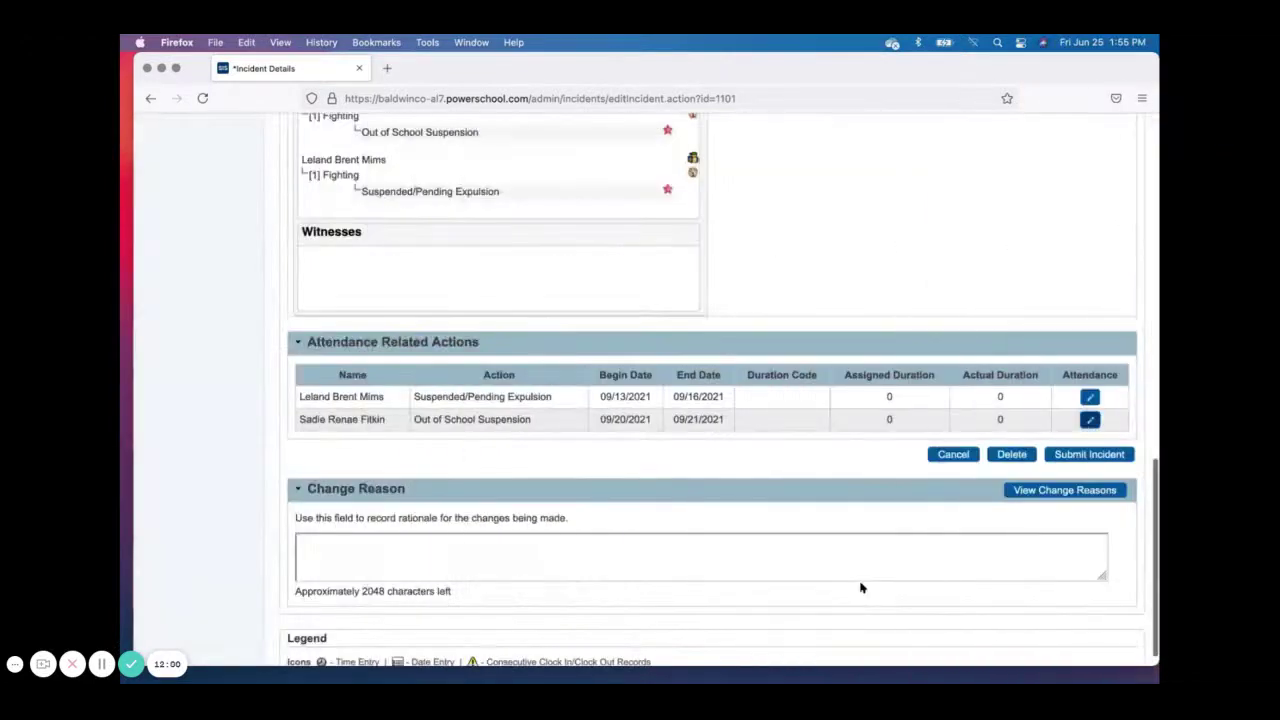
pyautogui.click(1066, 454)
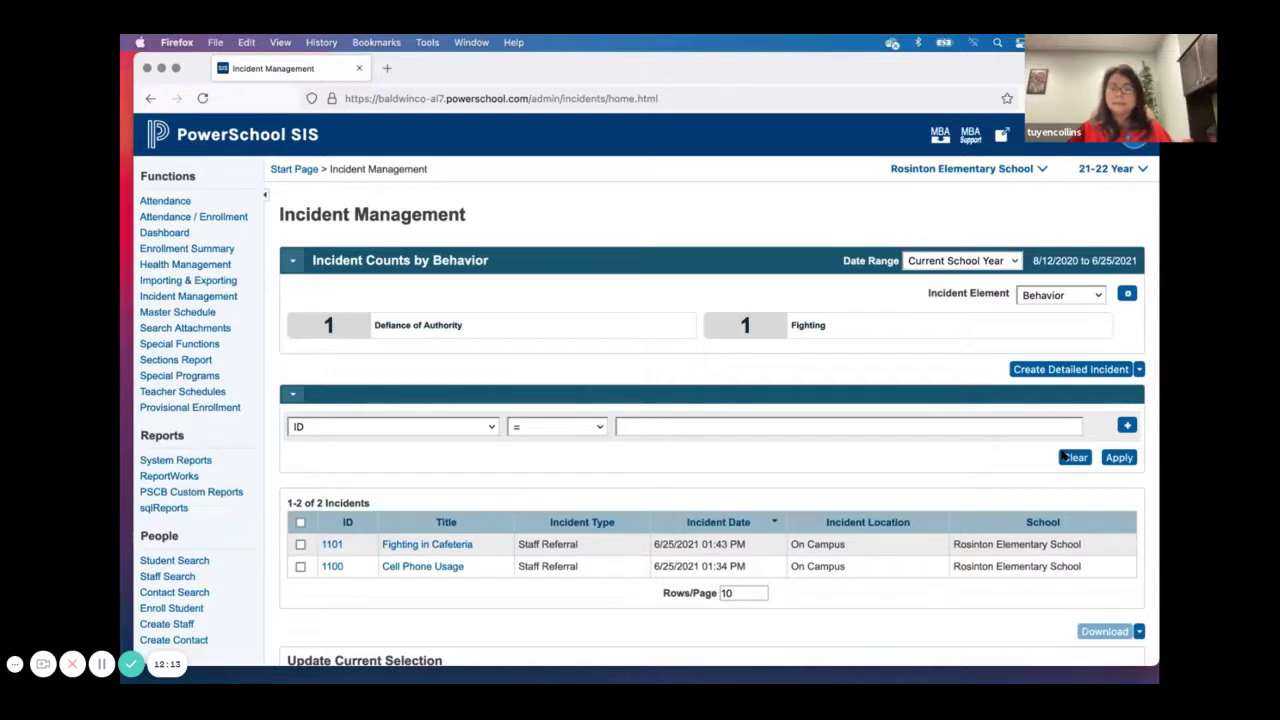
# - Reopen the Fighting in Cafeteria incident and review the actions assigned to both offenders in the Incident Builder
pyautogui.click(427, 543)
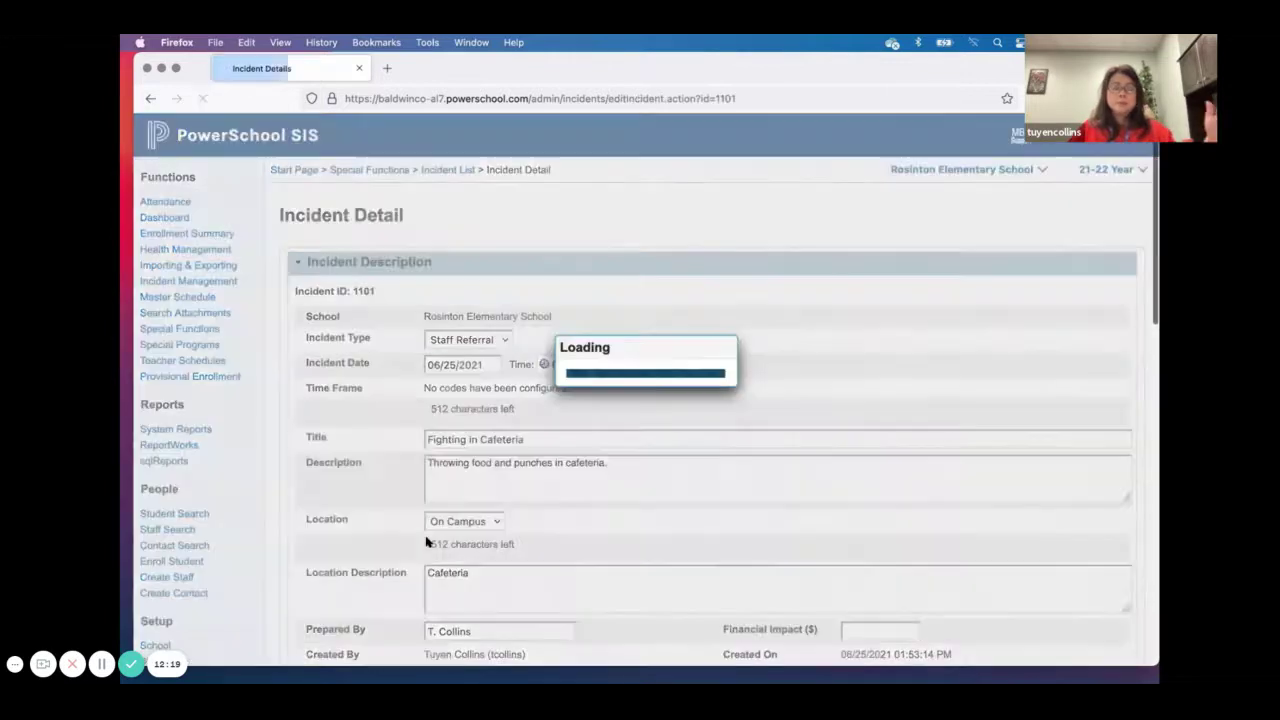
pyautogui.scroll(-10, 557, 541)
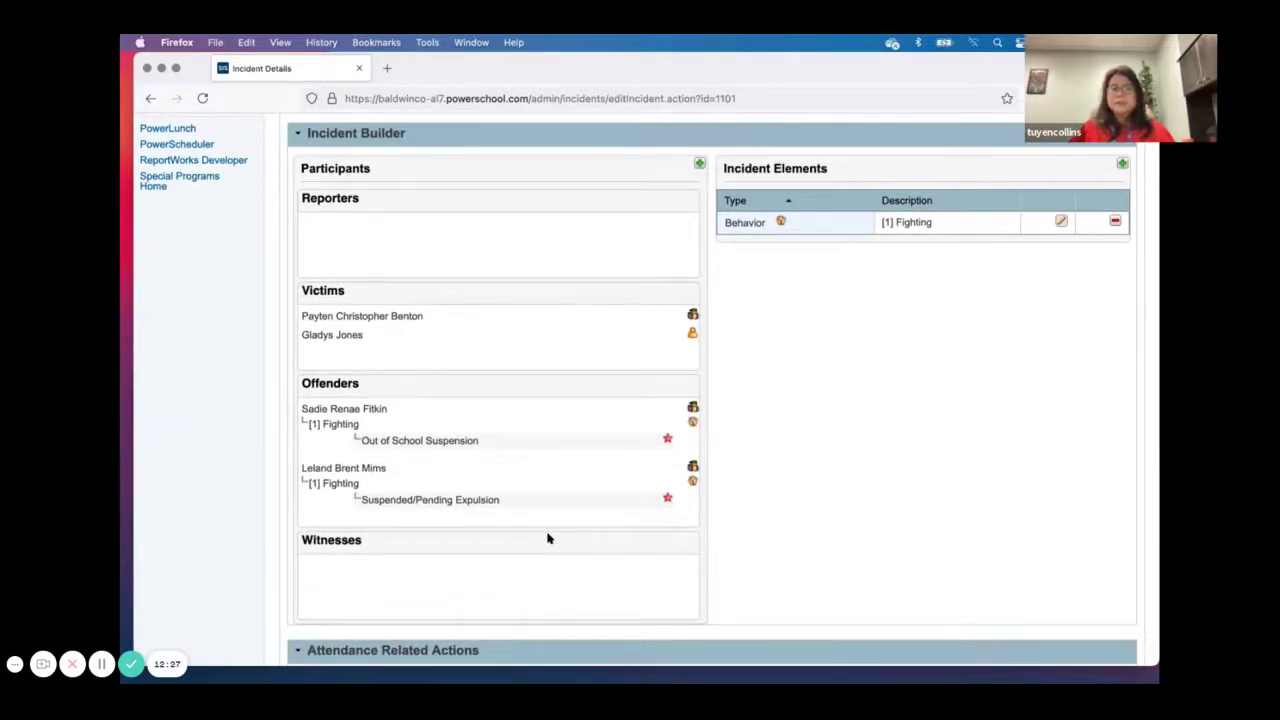
pyautogui.moveTo(517, 499)
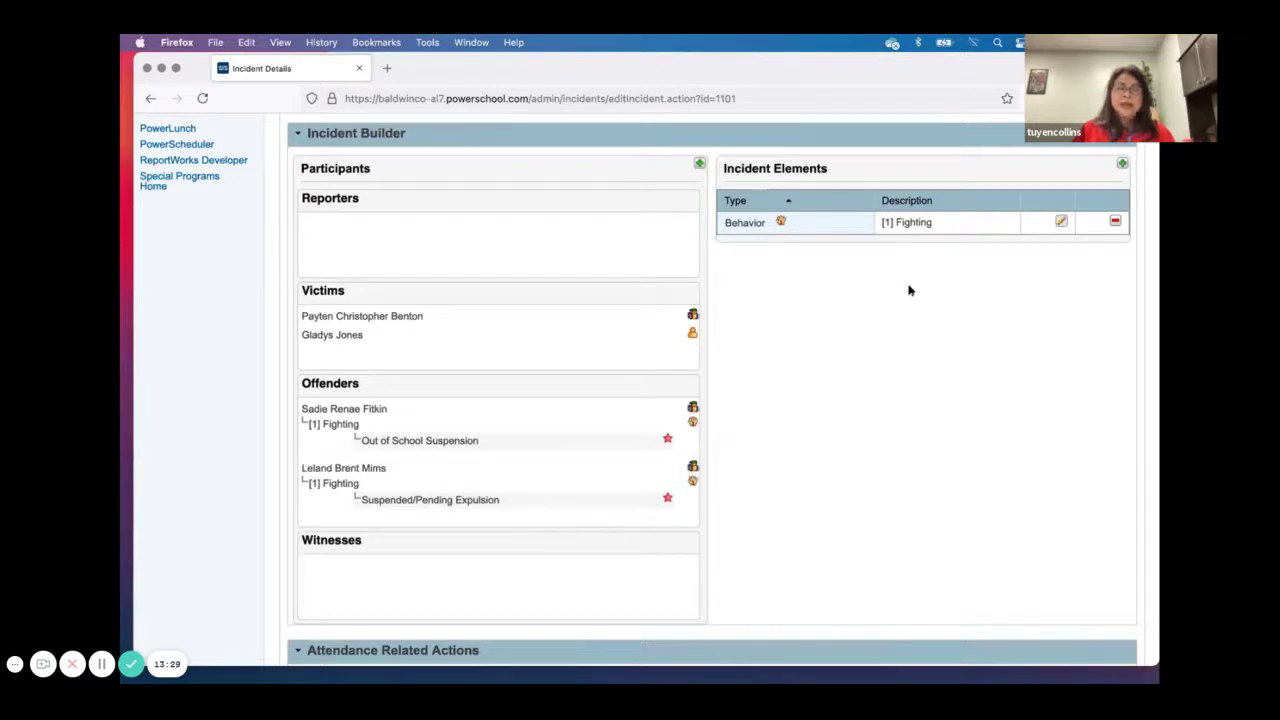
pyautogui.scroll(-2, 909, 286)
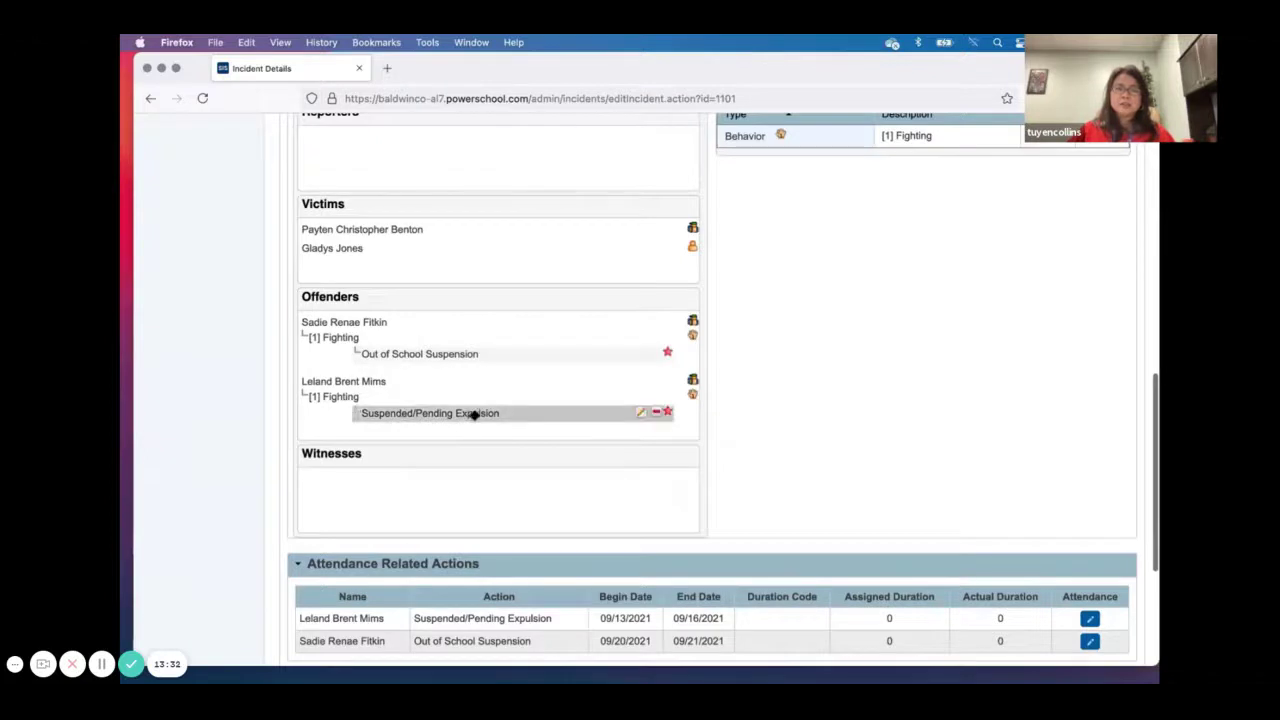
pyautogui.moveTo(474, 413)
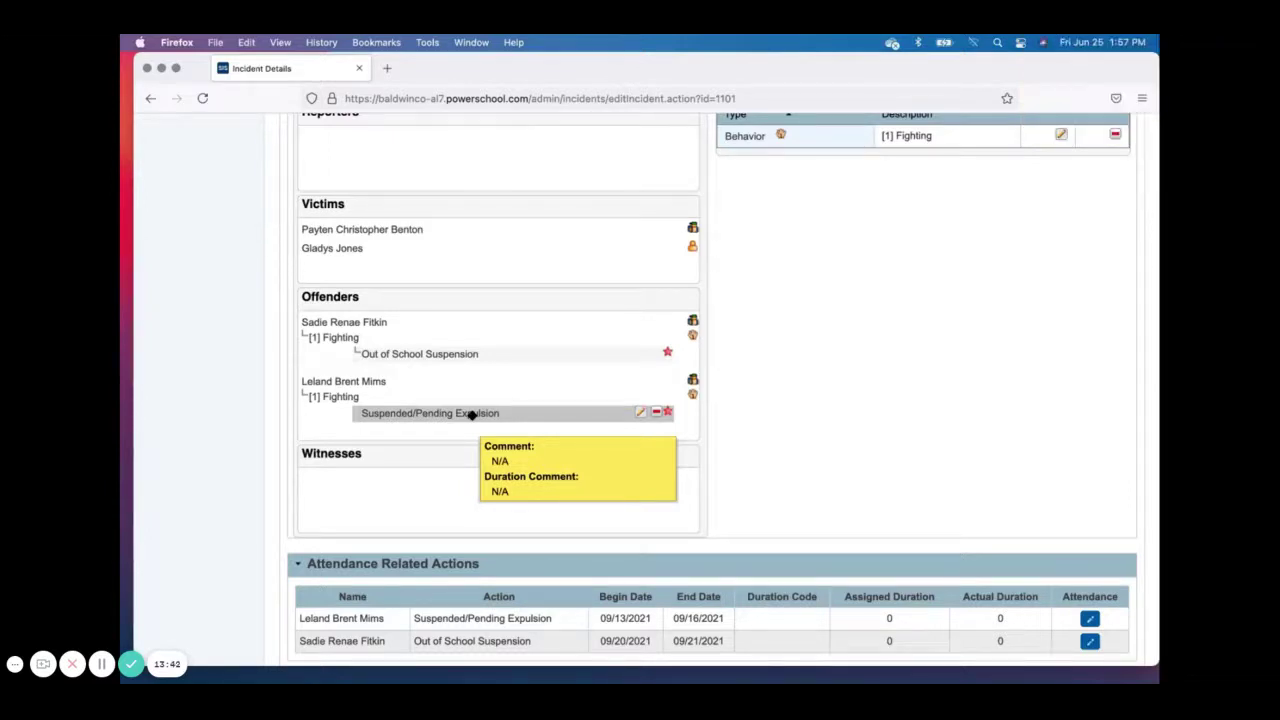
# - Start a new action element with the code Expulsion and set its begin date to 9/27/2021
pyautogui.scroll(5, 872, 377)
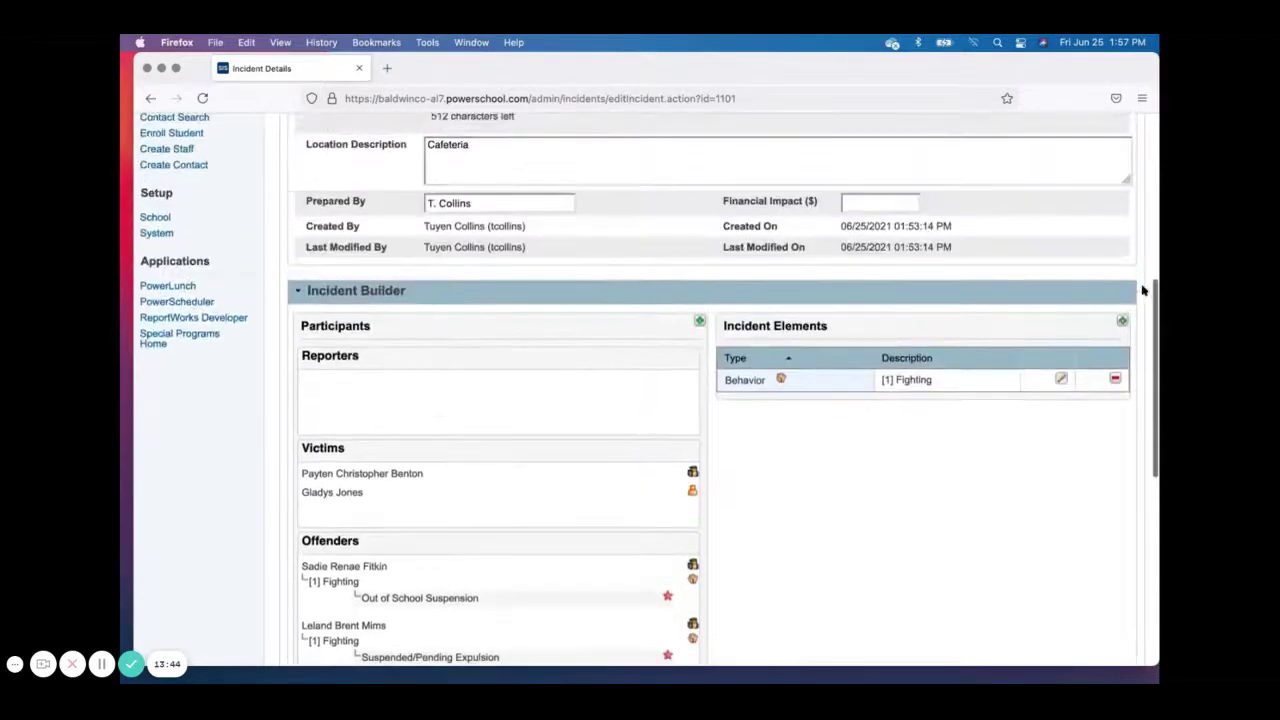
pyautogui.click(1121, 321)
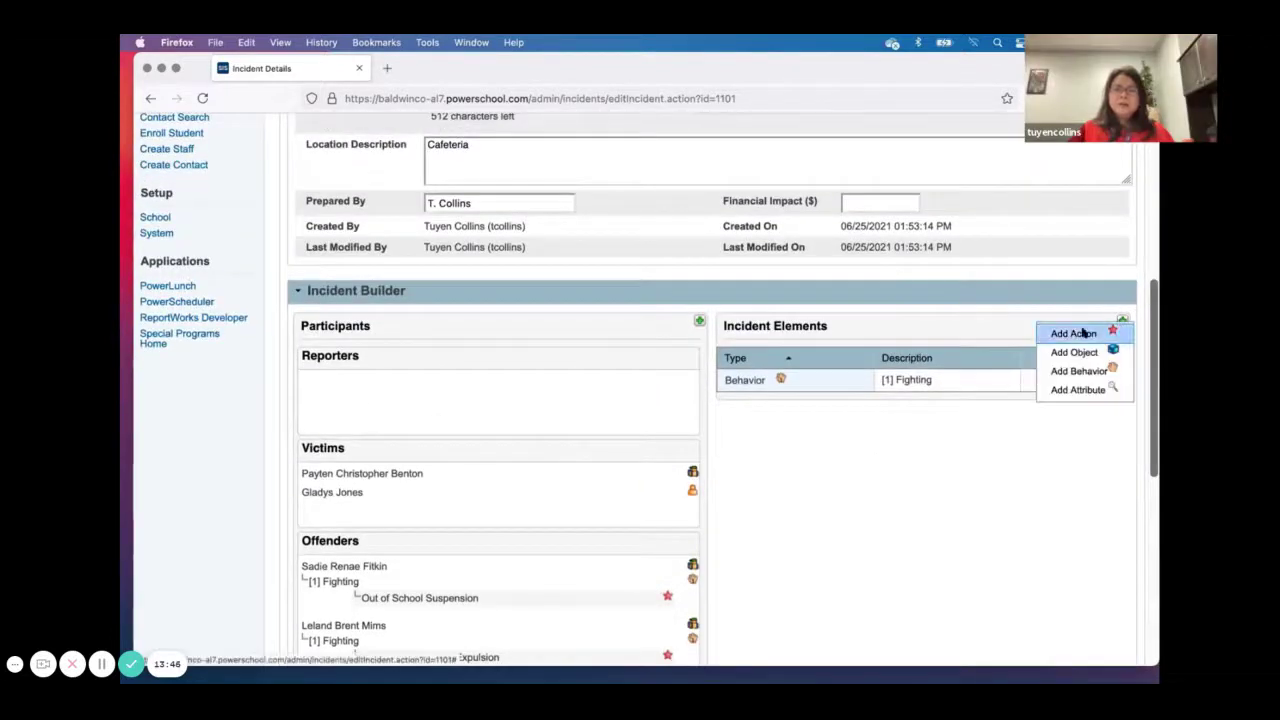
pyautogui.click(1078, 333)
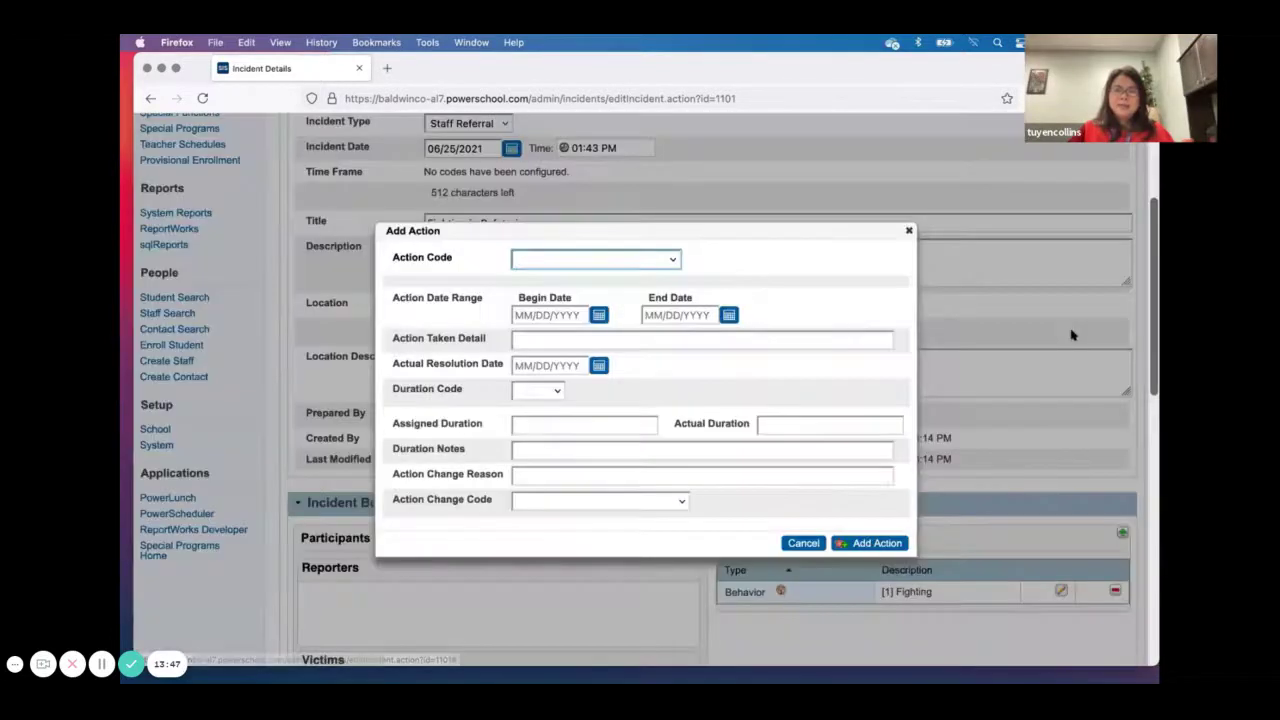
pyautogui.click(658, 258)
pyautogui.click(648, 274)
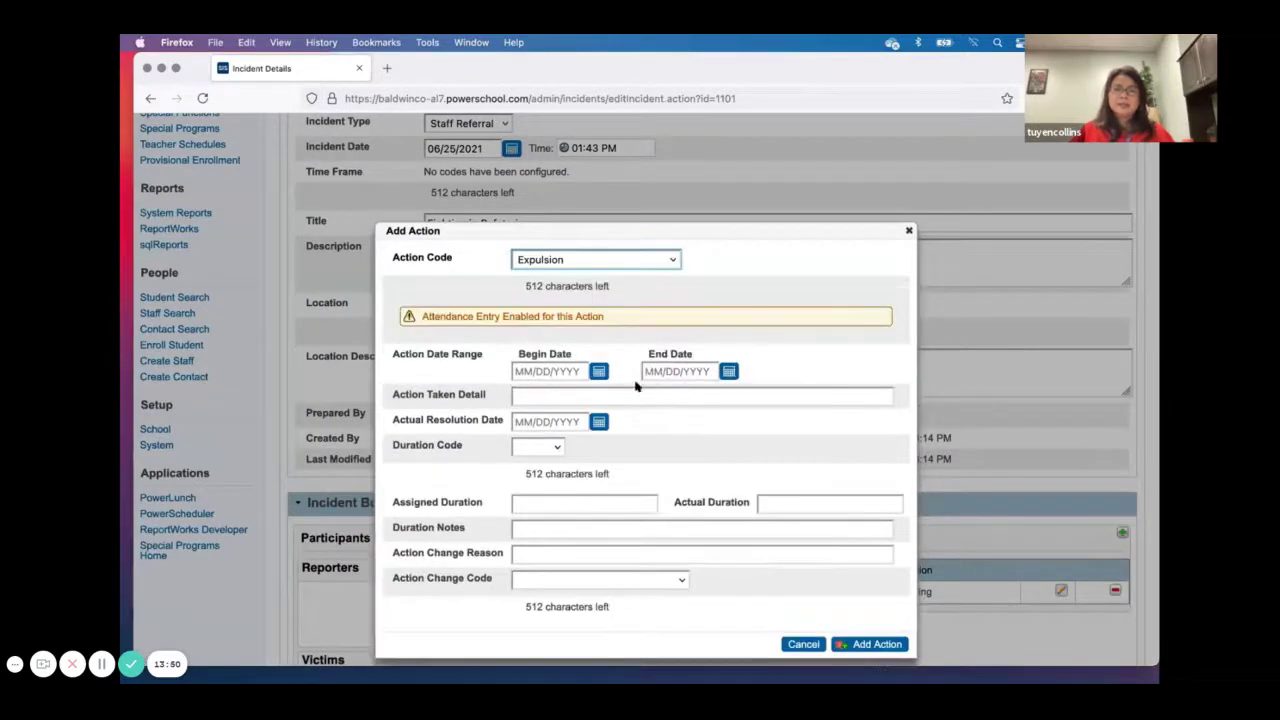
pyautogui.click(598, 371)
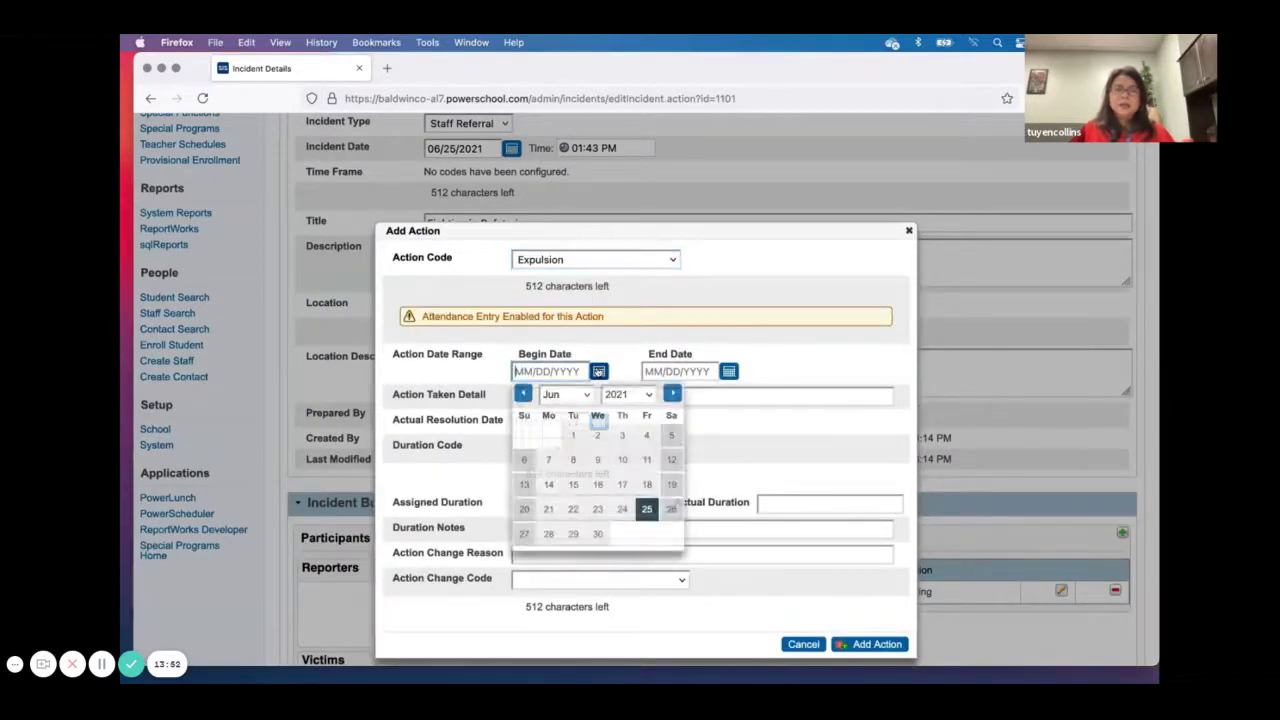
pyautogui.click(668, 394)
pyautogui.click(668, 394)
pyautogui.click(668, 394)
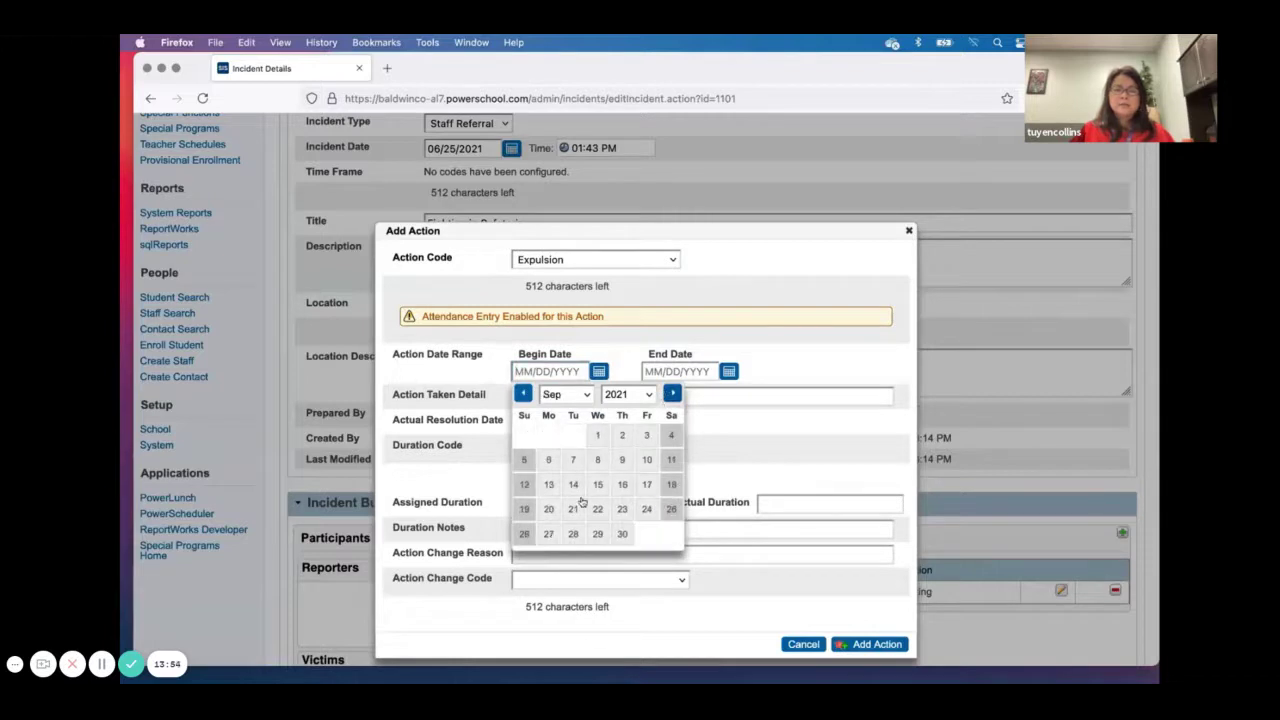
pyautogui.click(548, 534)
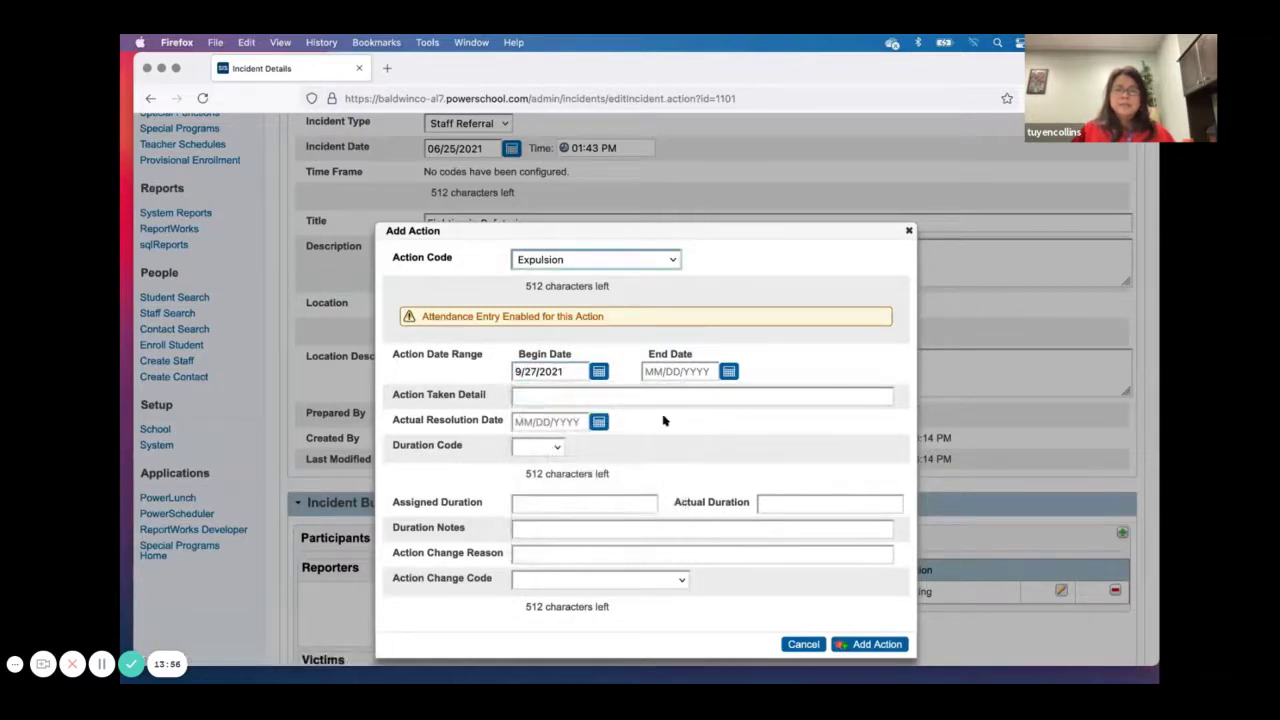
# - Set the Expulsion action's end date to 12/1/2021 and add the action to the incident elements
pyautogui.click(729, 371)
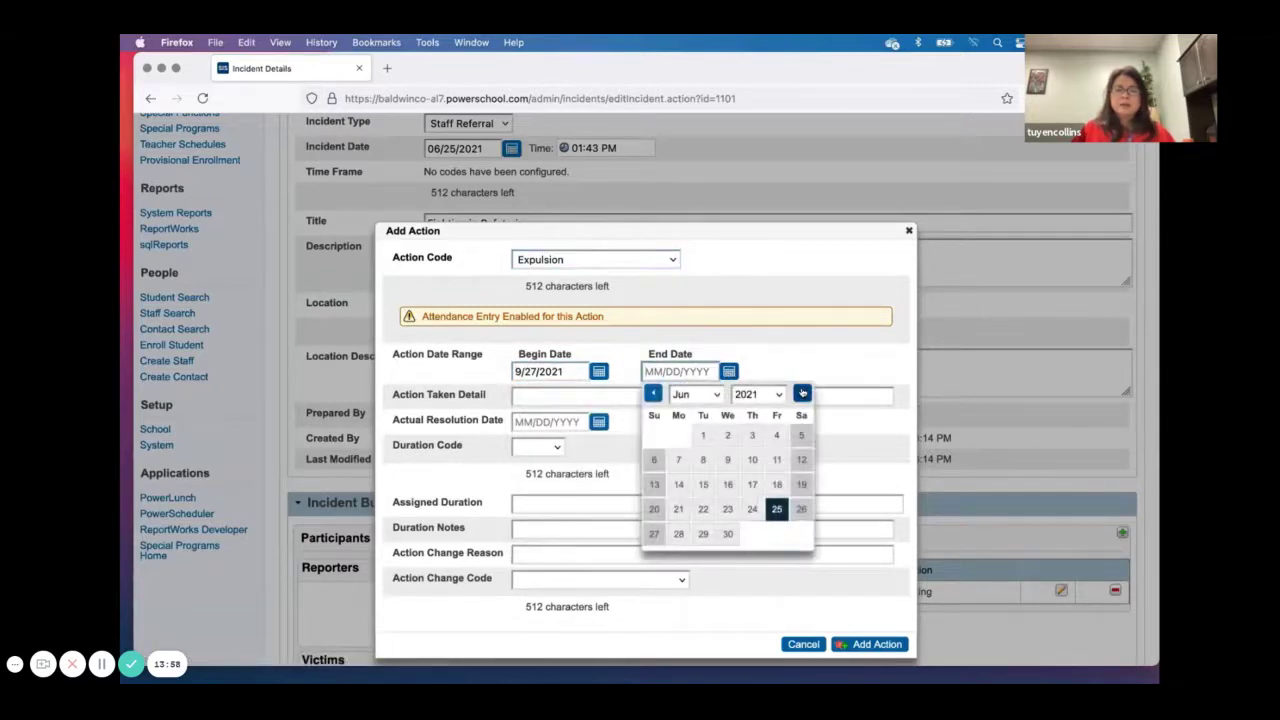
pyautogui.click(802, 393)
pyautogui.click(802, 393)
pyautogui.click(802, 393)
pyautogui.click(802, 393)
pyautogui.click(802, 393)
pyautogui.click(802, 393)
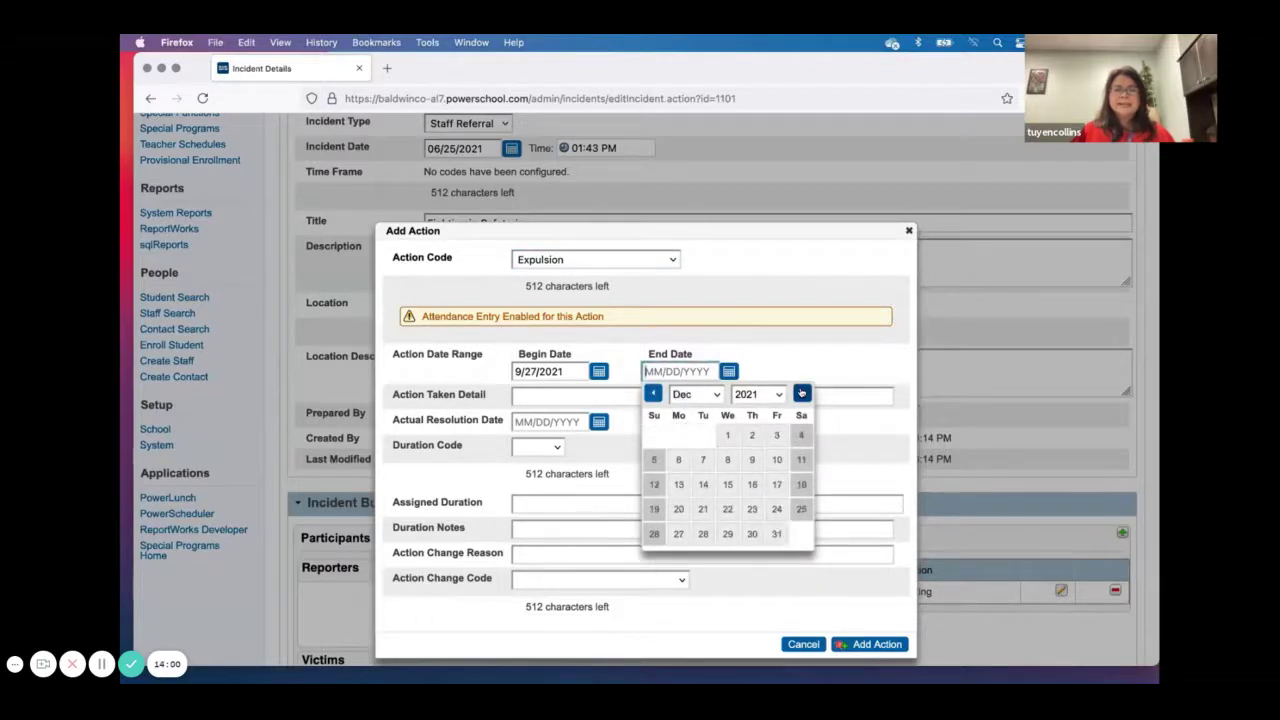
pyautogui.click(727, 435)
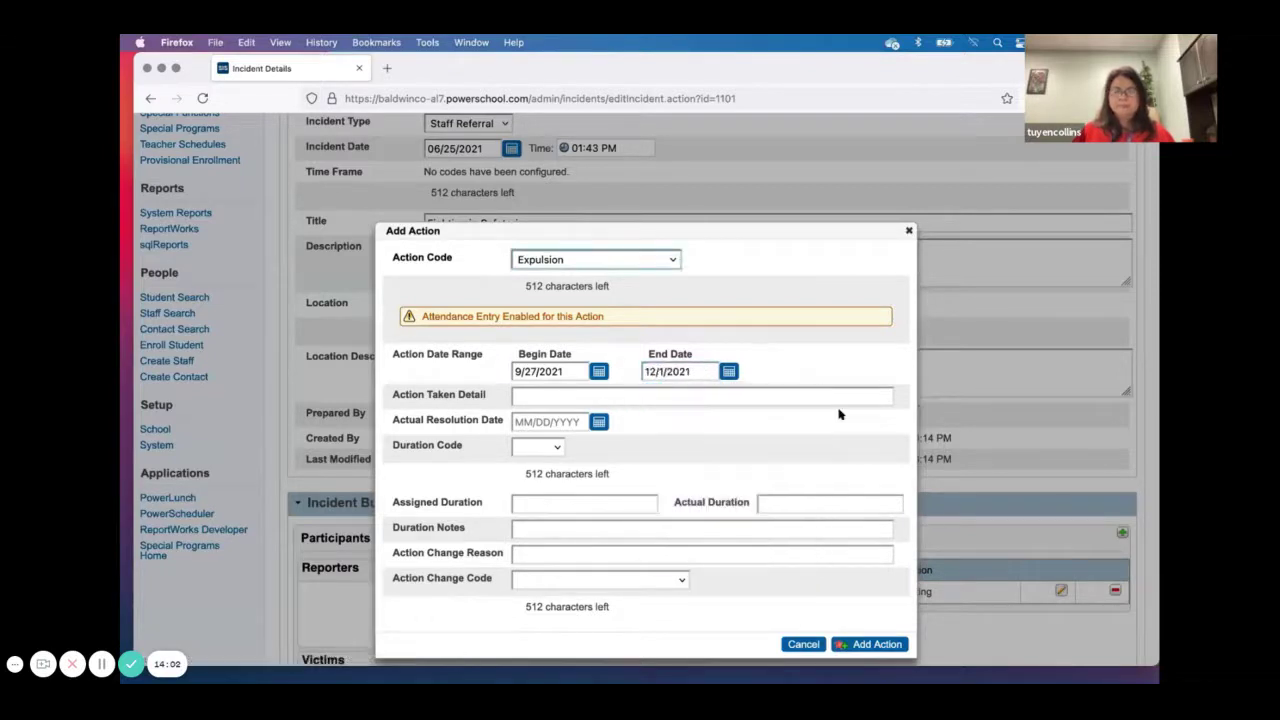
pyautogui.scroll(-4, 839, 414)
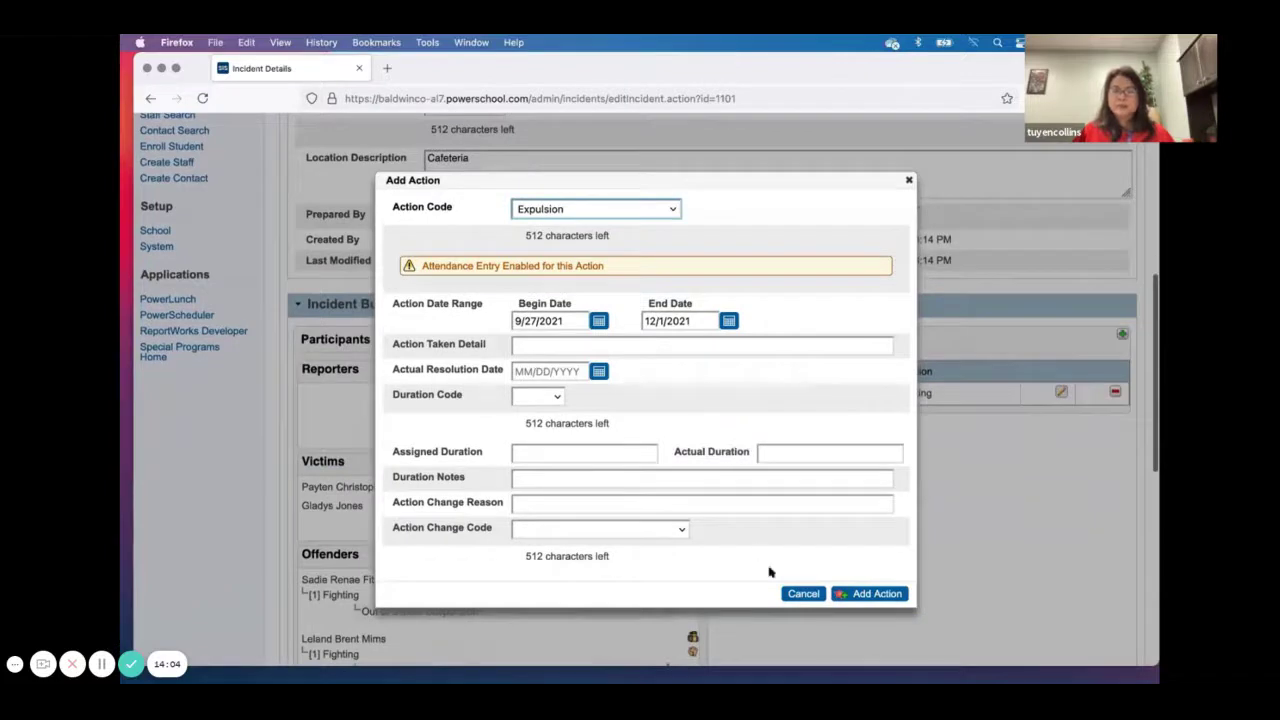
pyautogui.click(860, 593)
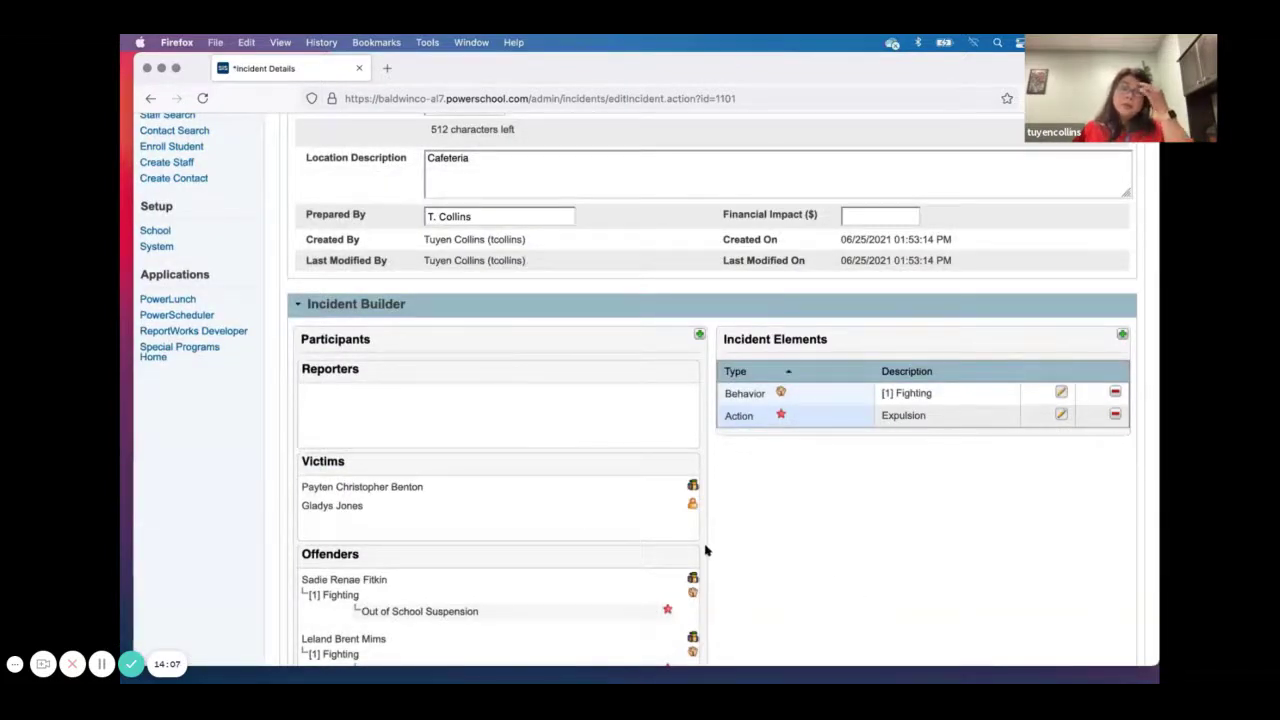
# - Assign the Expulsion action from the incident elements to the second offender's Fighting behavior
pyautogui.scroll(-5, 534, 504)
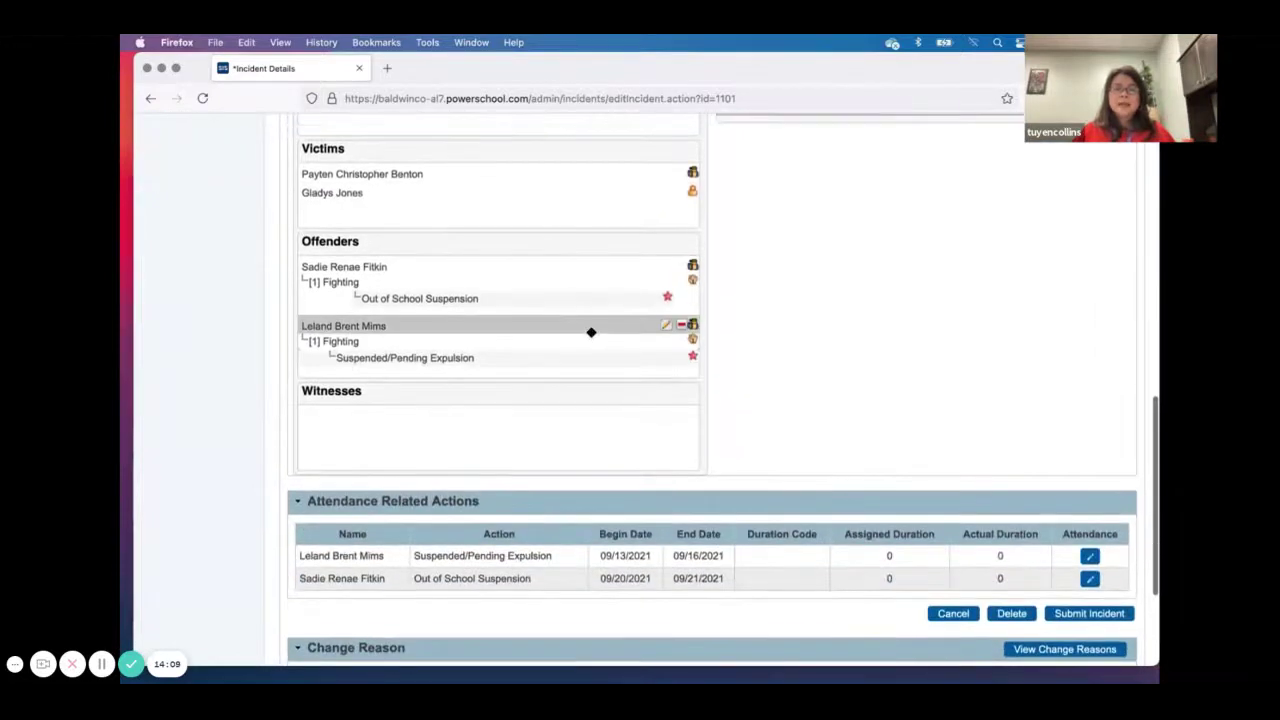
pyautogui.scroll(1, 590, 325)
pyautogui.moveTo(744, 170)
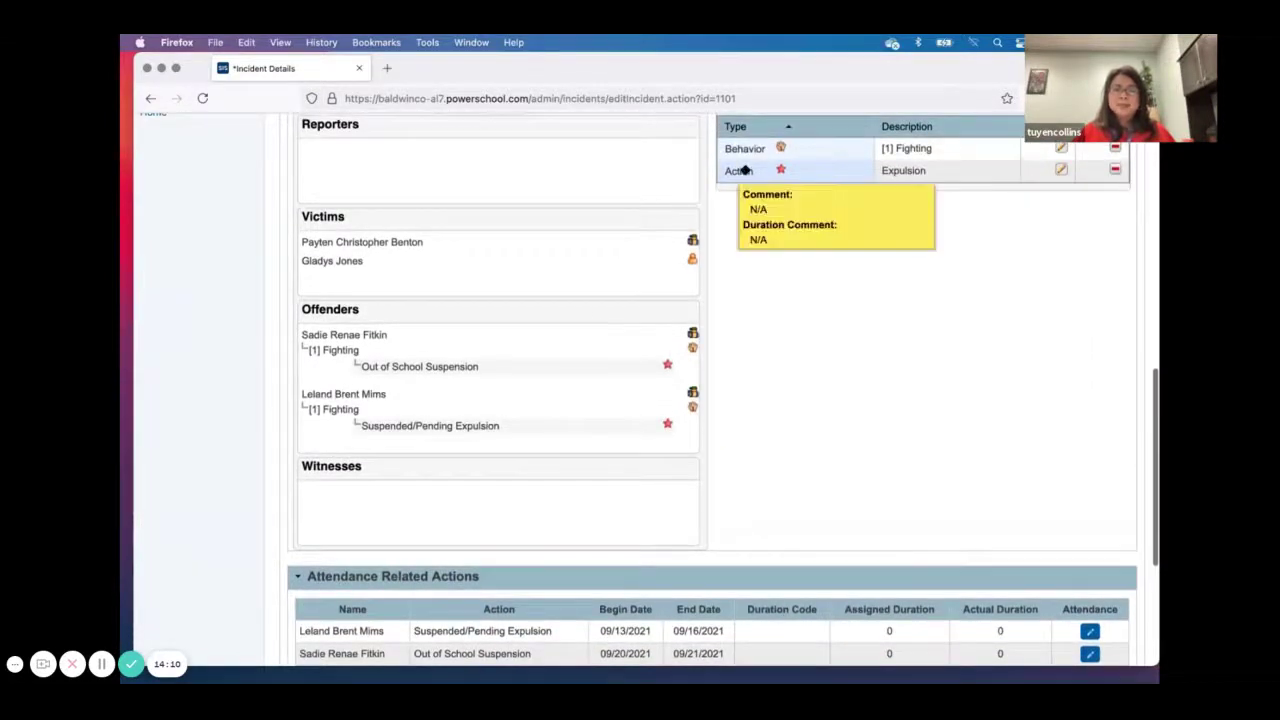
pyautogui.moveTo(744, 170); pyautogui.dragTo(350, 409)
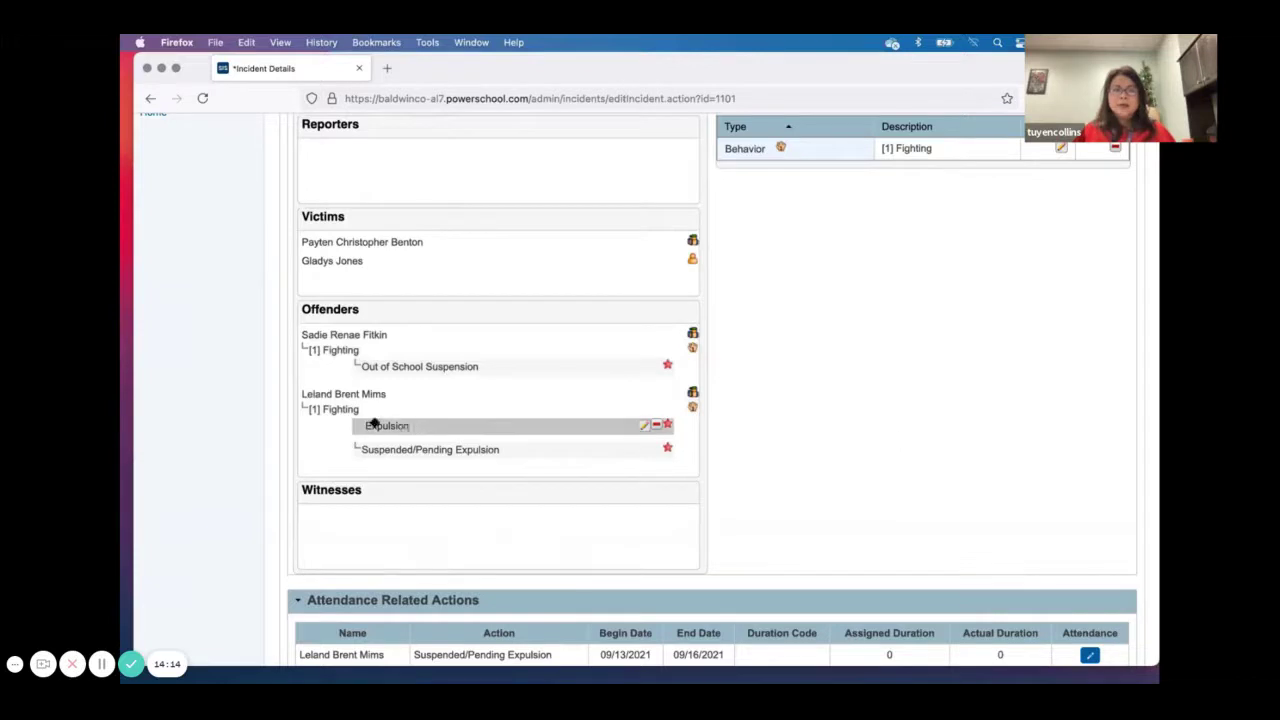
pyautogui.moveTo(371, 426)
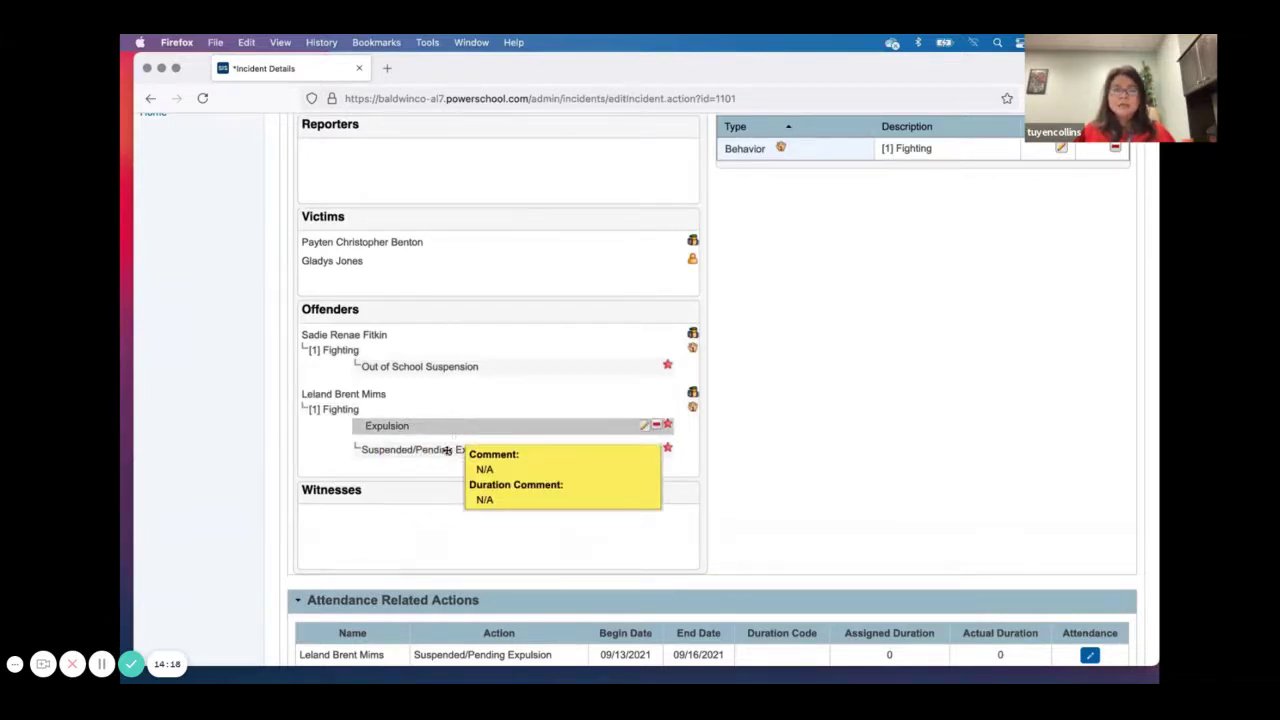
# - Change the second offender's Suspended/Pending Expulsion action to the code Out of School Suspension and update the action
pyautogui.moveTo(447, 450)
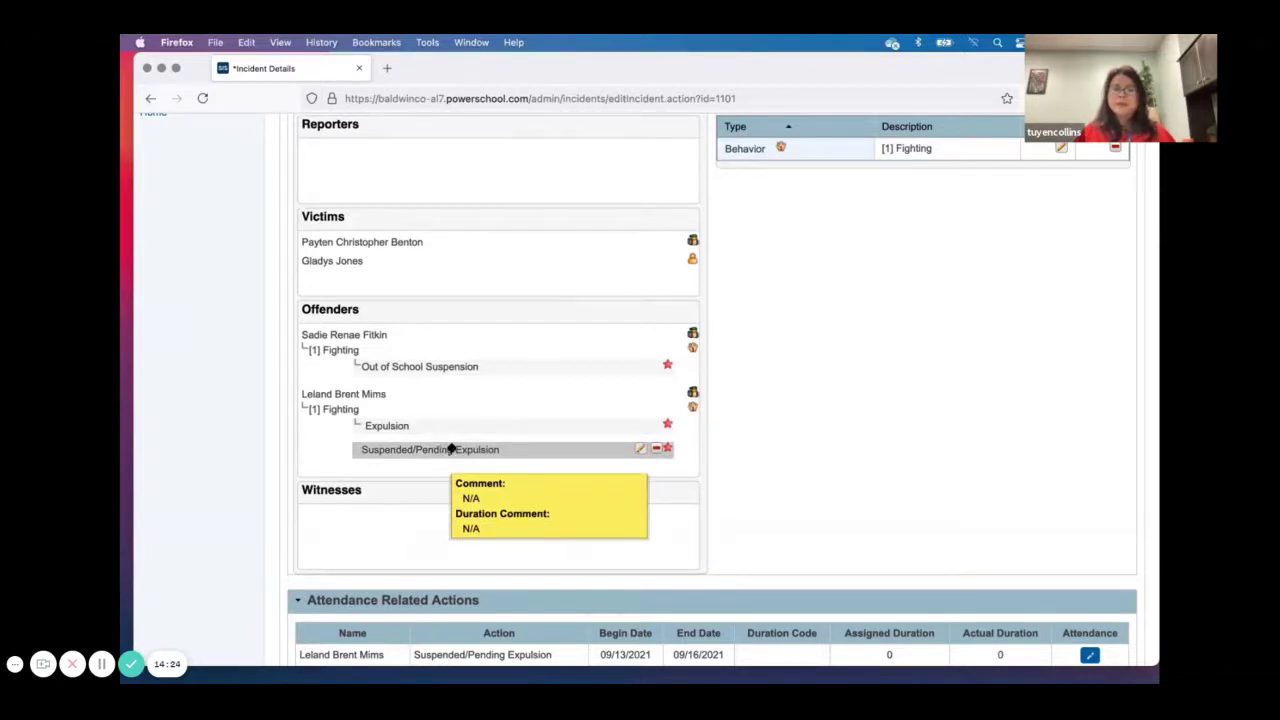
pyautogui.click(638, 449)
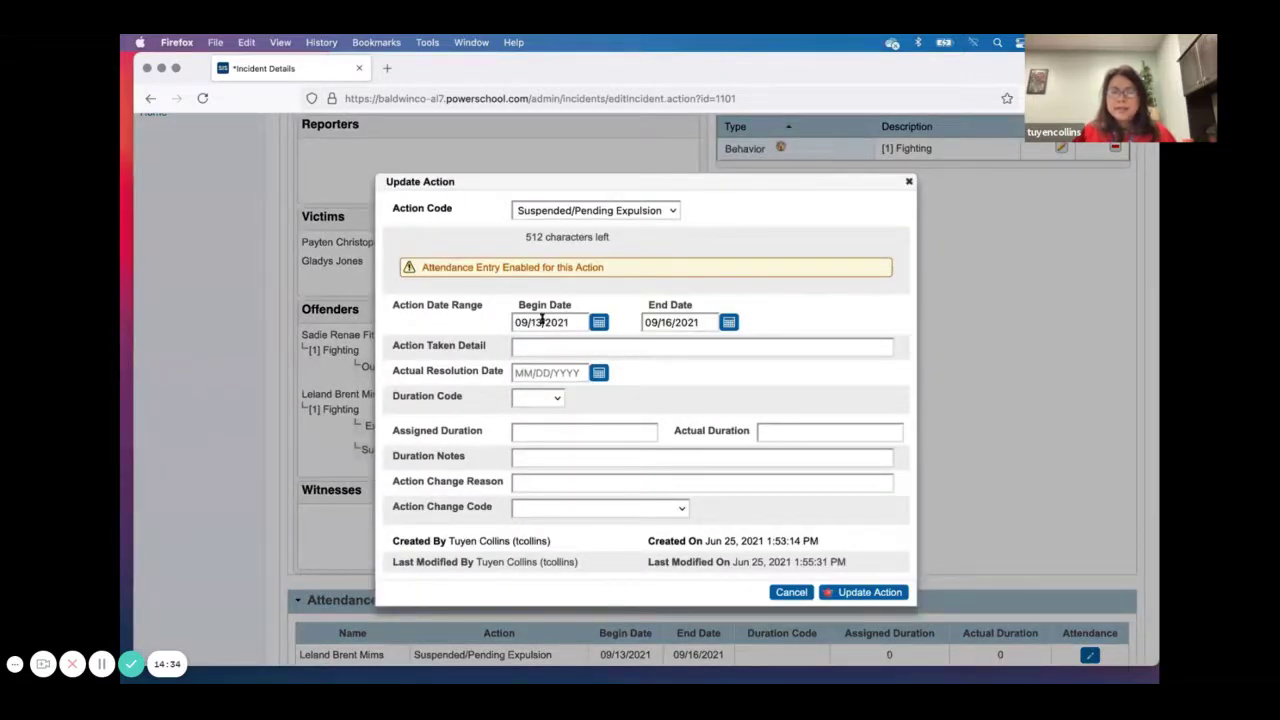
pyautogui.click(655, 211)
pyautogui.click(655, 210)
pyautogui.click(655, 210)
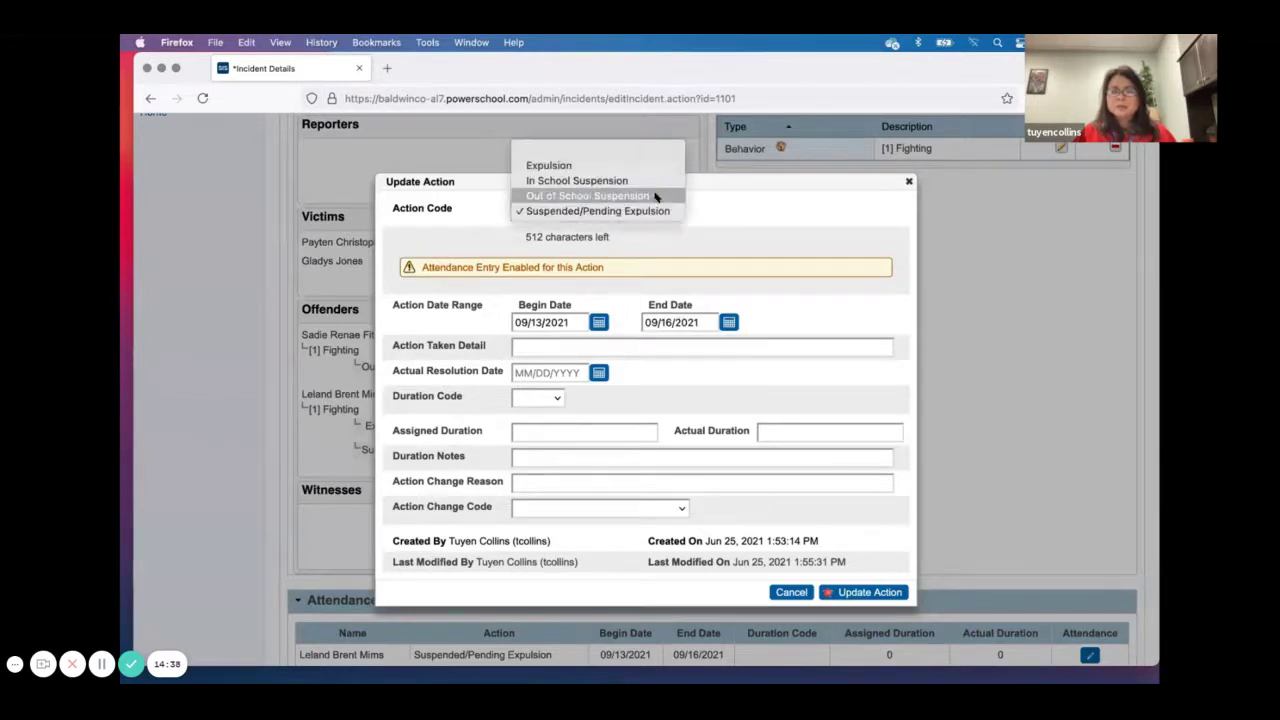
pyautogui.click(655, 196)
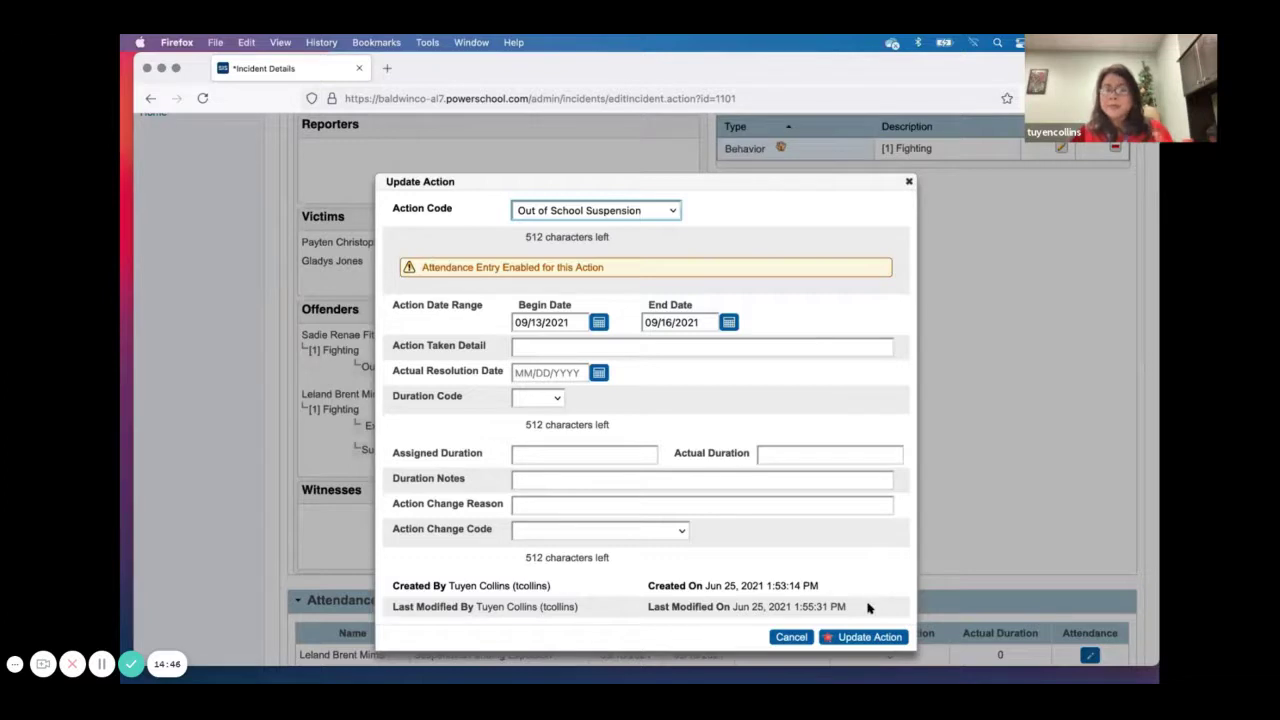
pyautogui.click(857, 638)
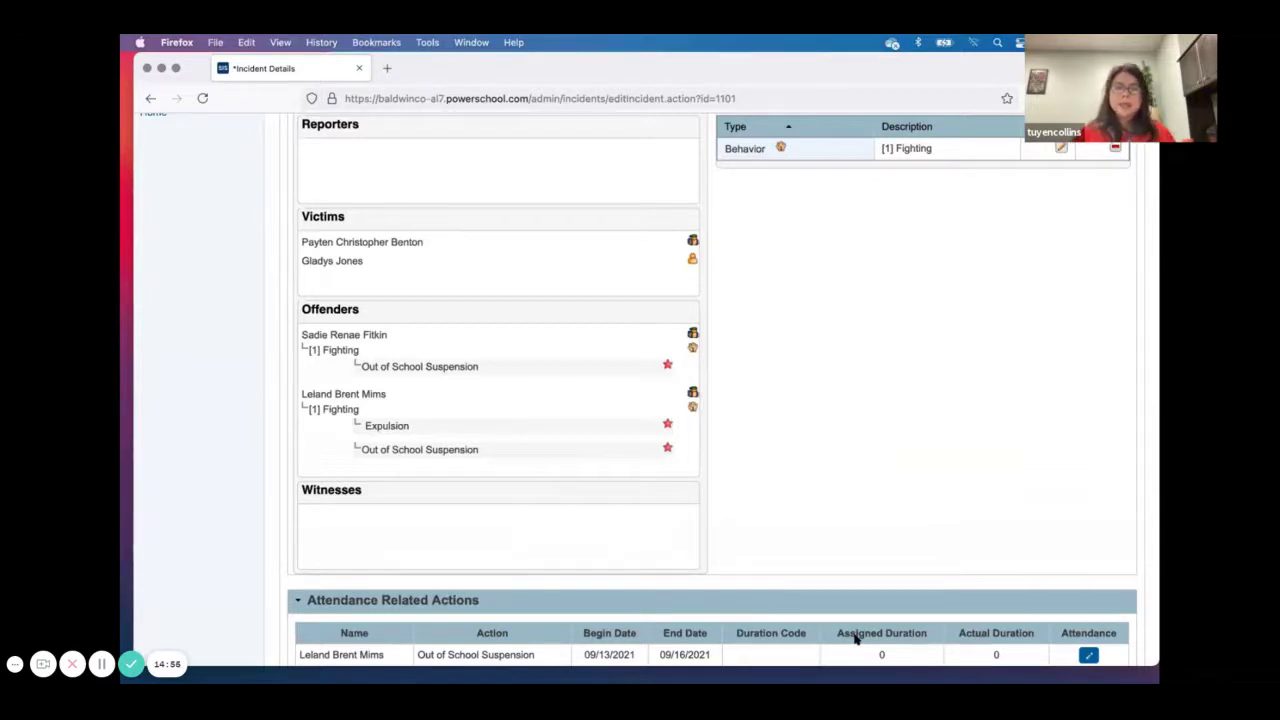
# - Check the details of the second offender's Expulsion action and update it without changing any values
pyautogui.scroll(-1, 855, 638)
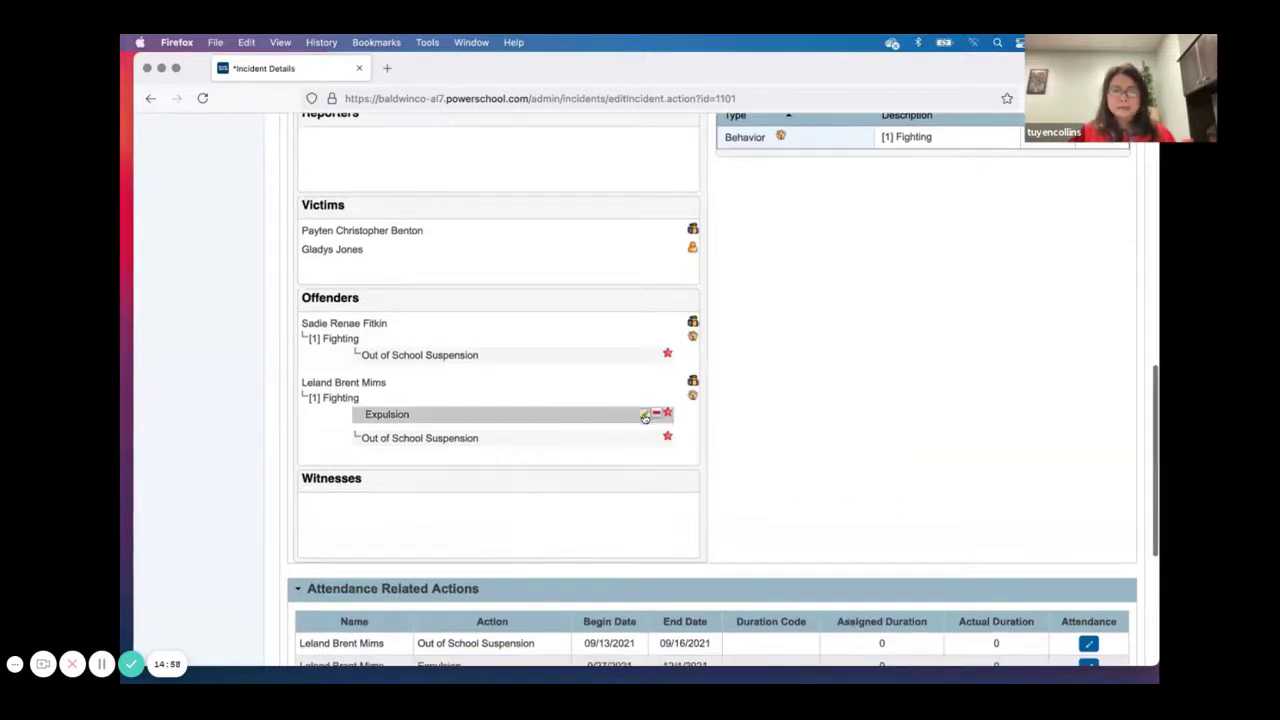
pyautogui.click(649, 415)
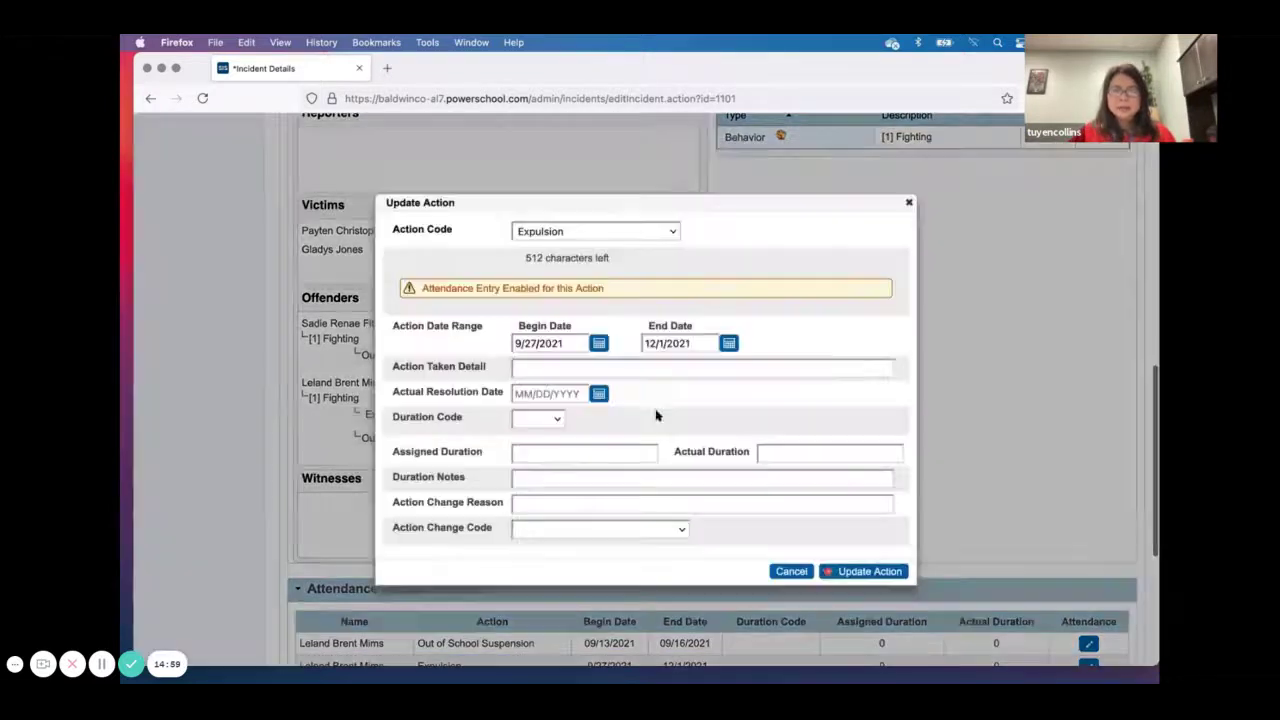
pyautogui.click(832, 571)
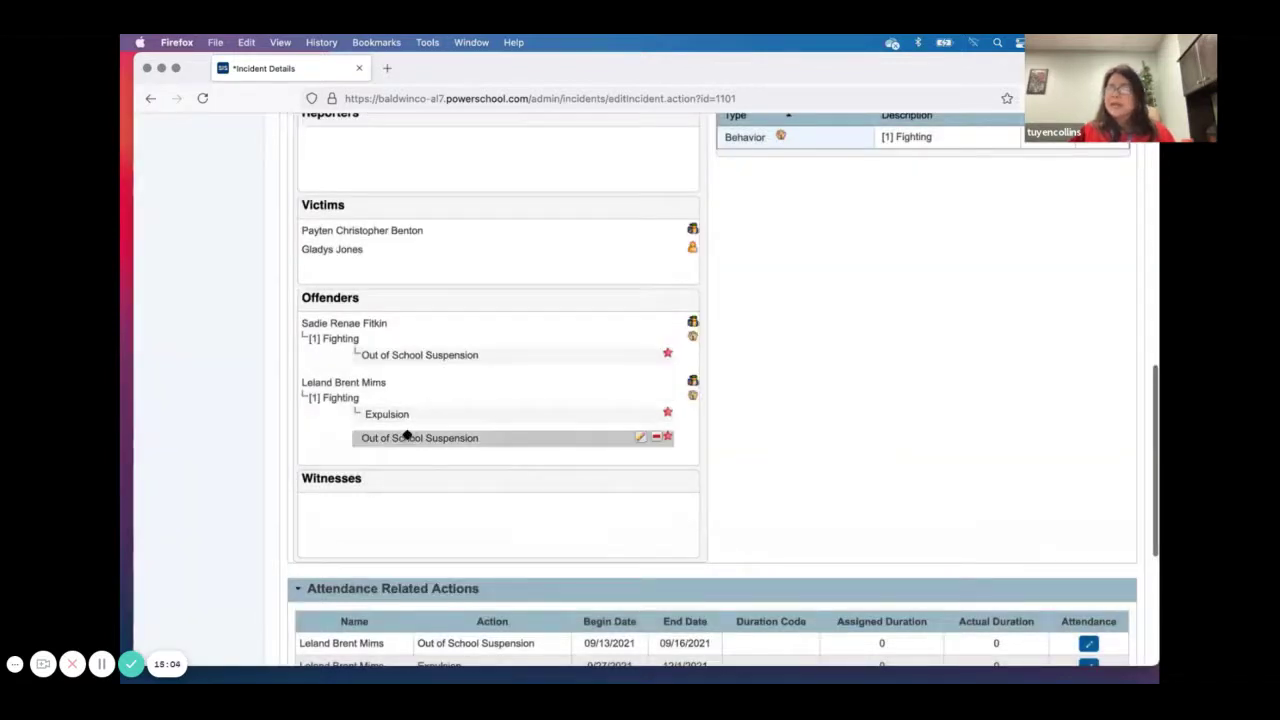
# - Remove the Expulsion action from the second offender's Fighting behavior and accept the deletion of its attendance
pyautogui.moveTo(407, 436)
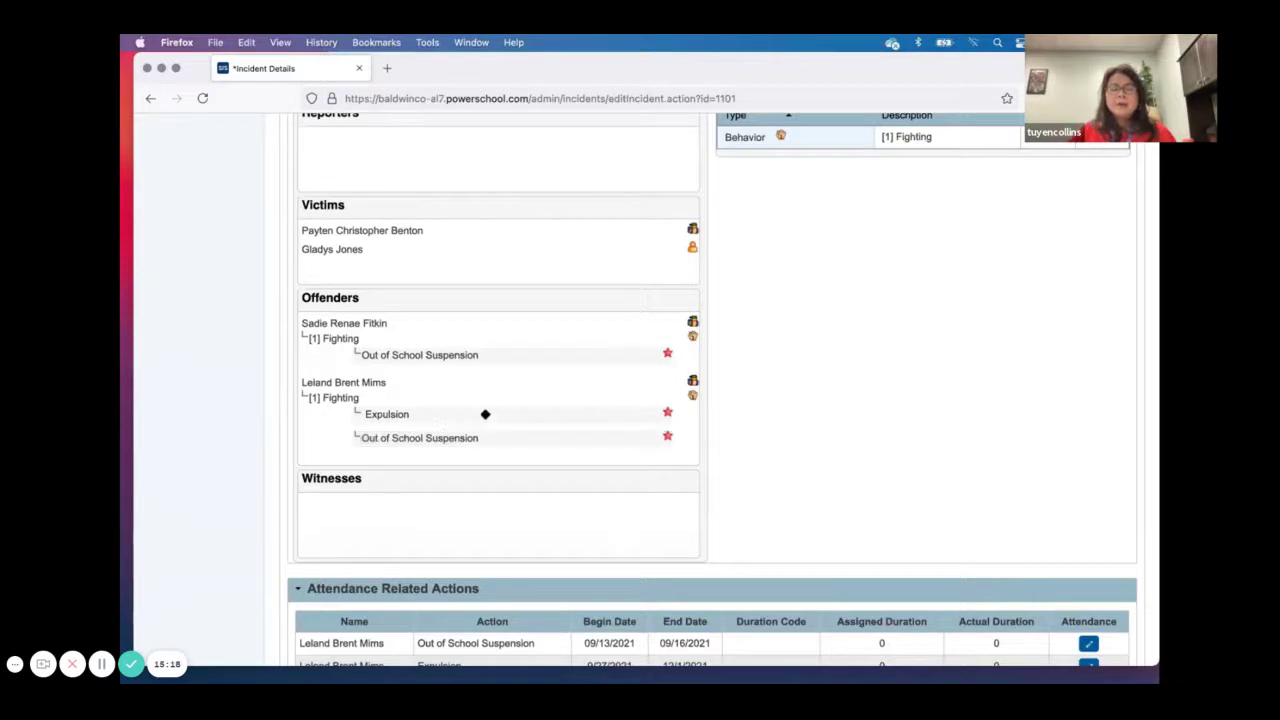
pyautogui.moveTo(527, 411)
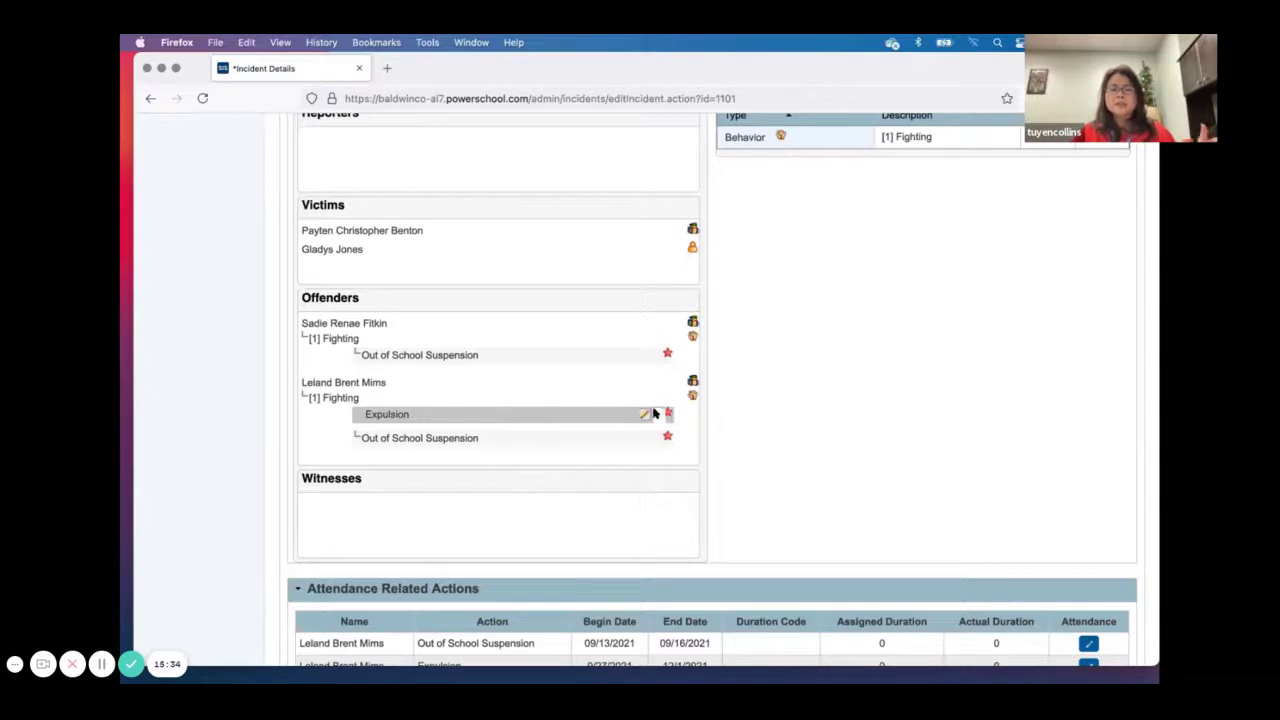
pyautogui.click(668, 413)
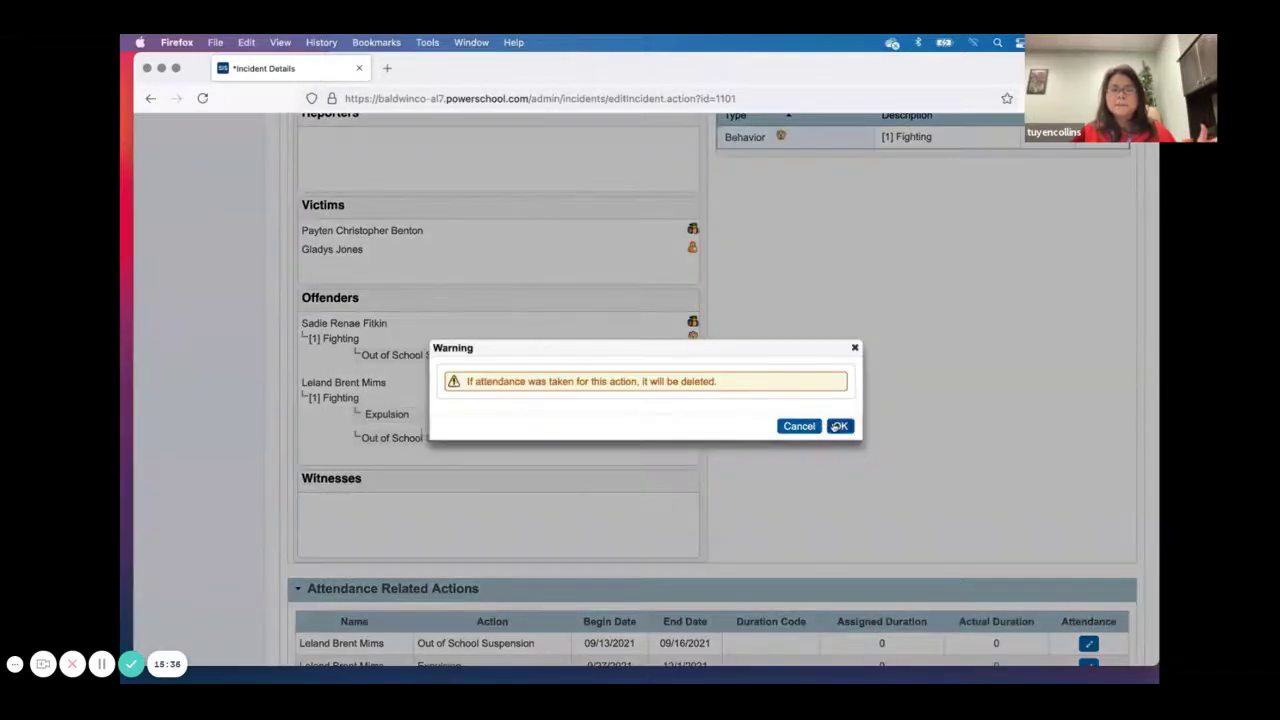
pyautogui.click(838, 427)
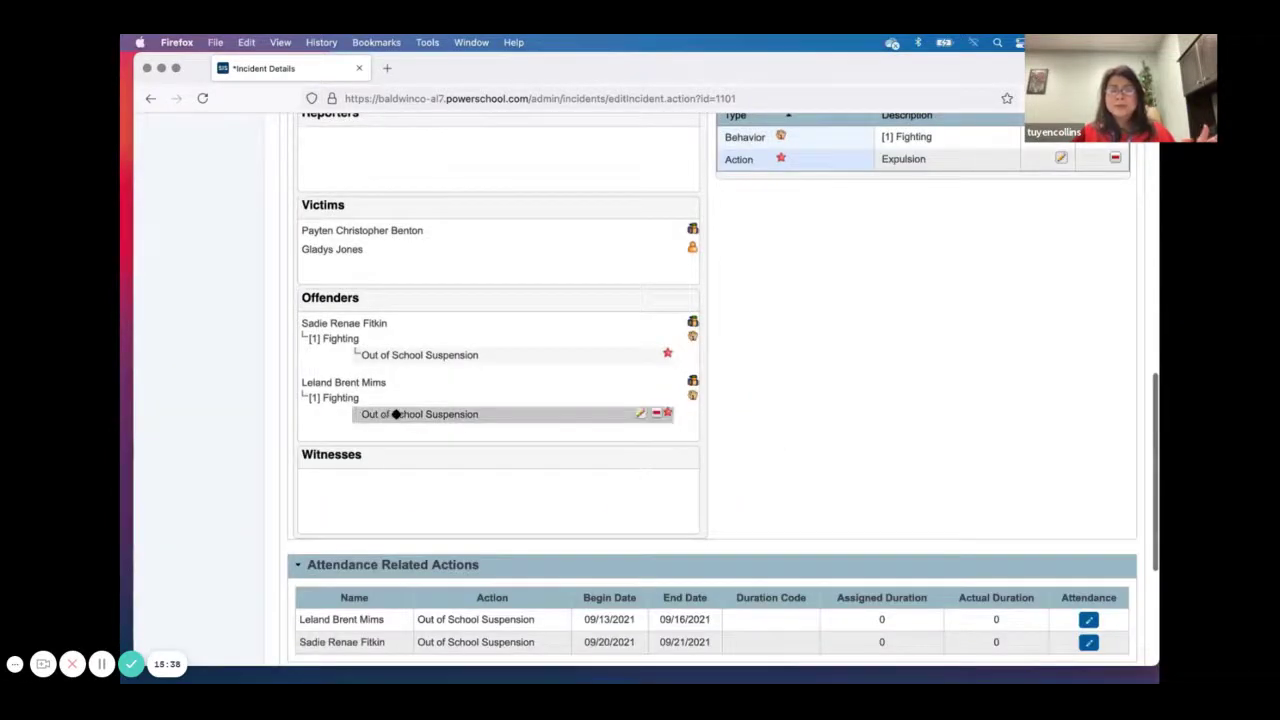
# - Set the second offender's remaining action back to Suspended/Pending Expulsion and delete the unassigned Expulsion action from the incident elements
pyautogui.moveTo(434, 414)
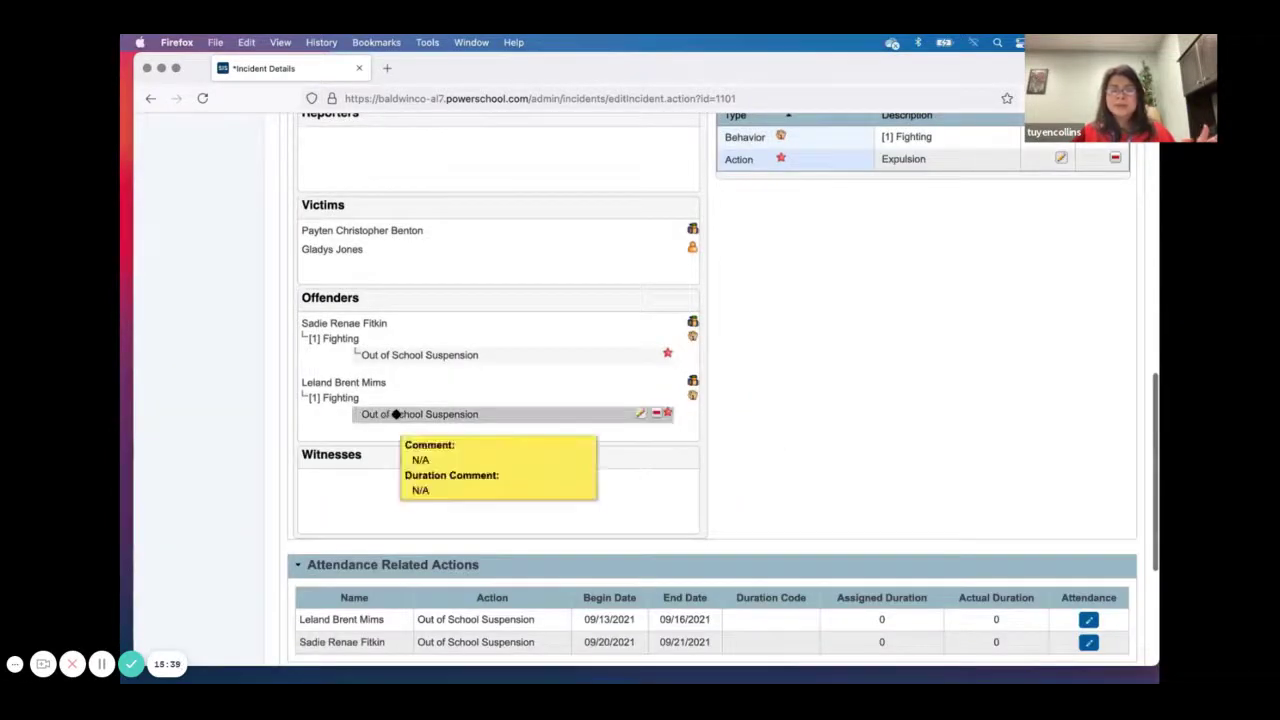
pyautogui.click(641, 414)
pyautogui.click(586, 212)
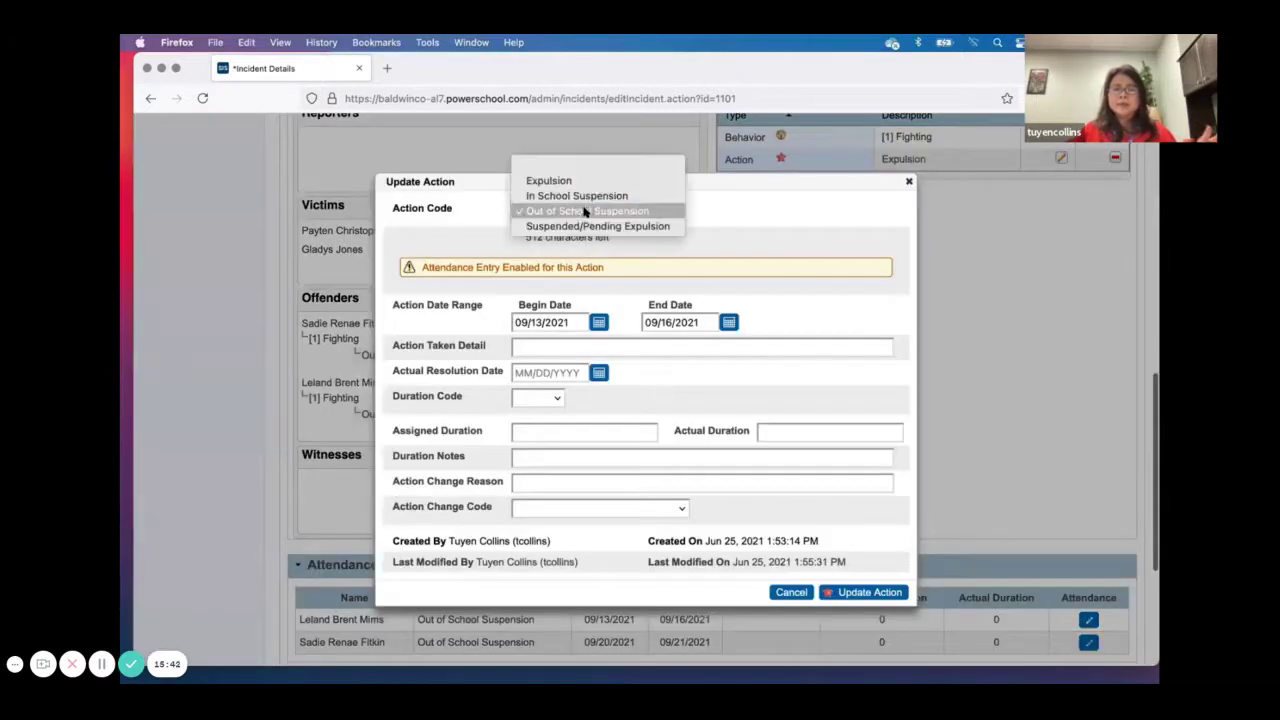
pyautogui.click(597, 226)
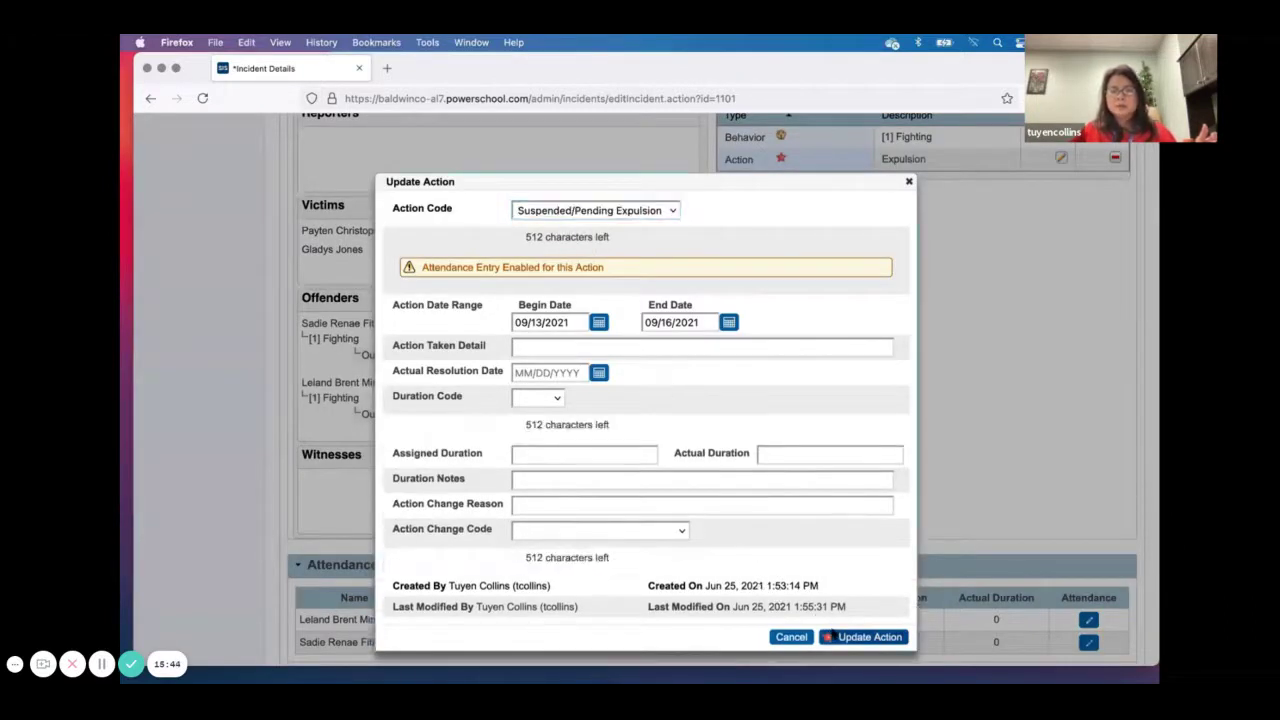
pyautogui.click(830, 636)
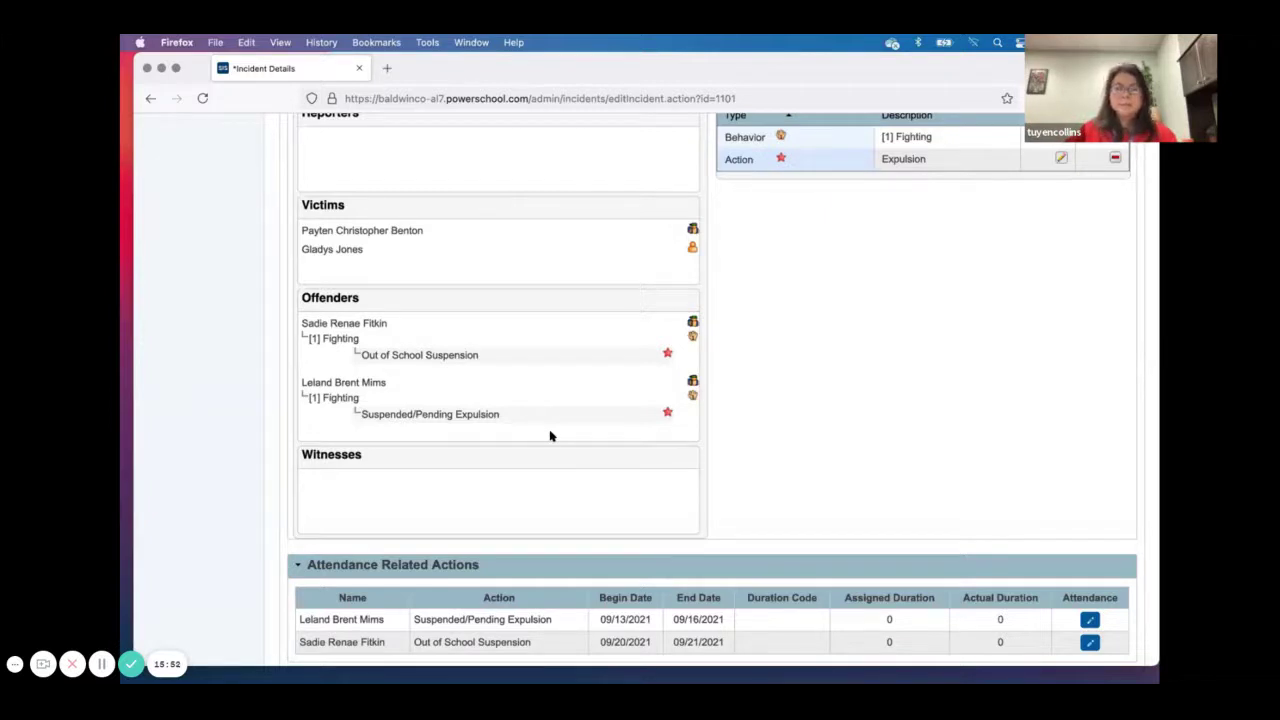
pyautogui.click(1114, 158)
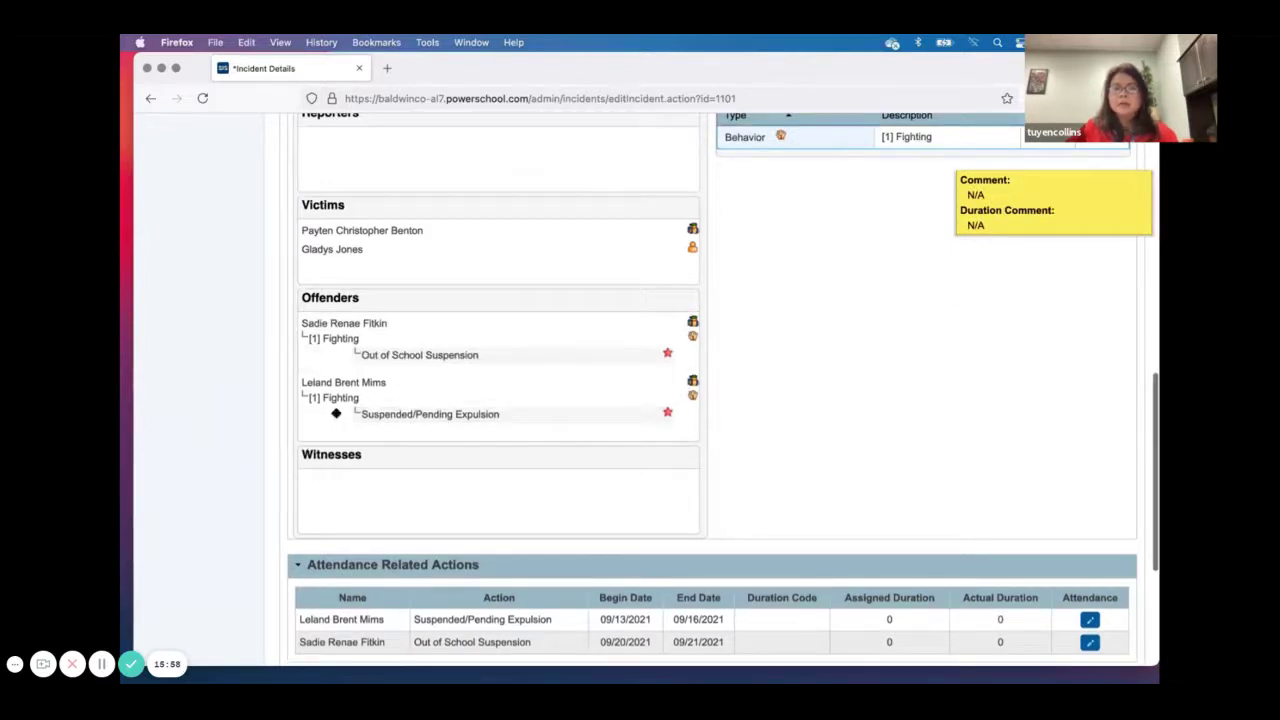
# - Update the second offender's Suspended/Pending Expulsion action with the code Out of School Suspension, keeping its date range
pyautogui.moveTo(386, 413)
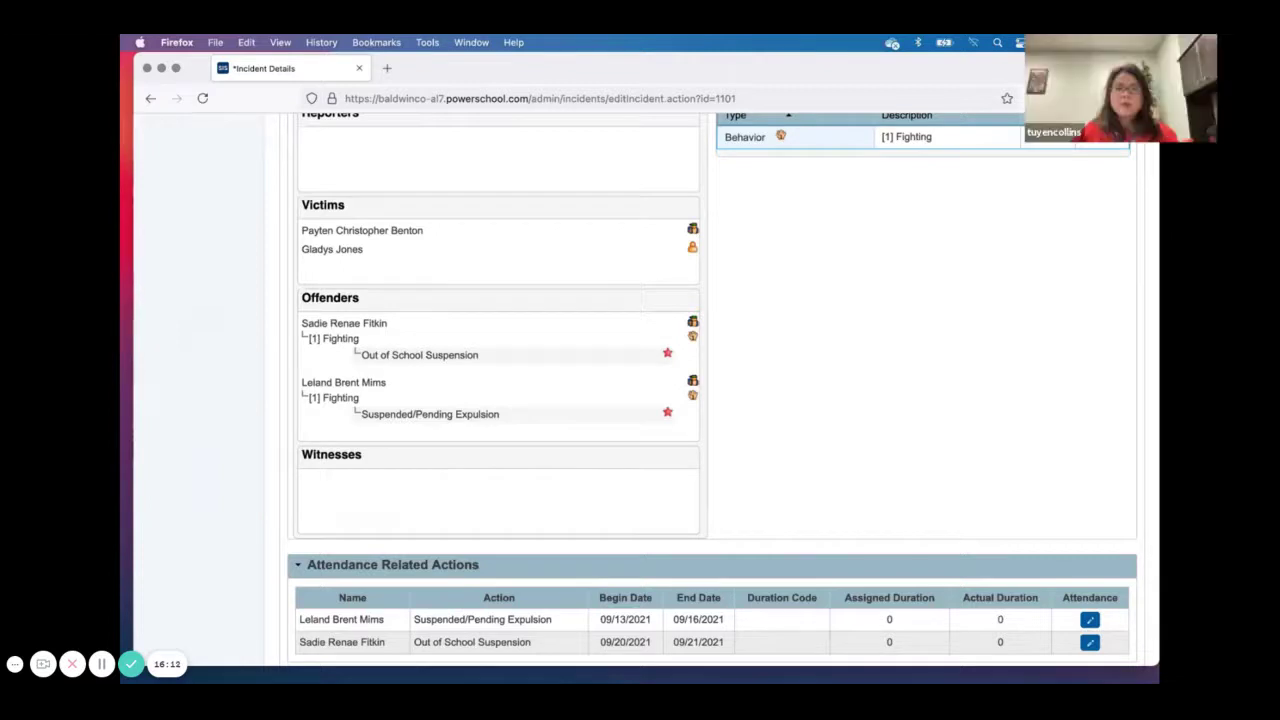
pyautogui.moveTo(608, 412)
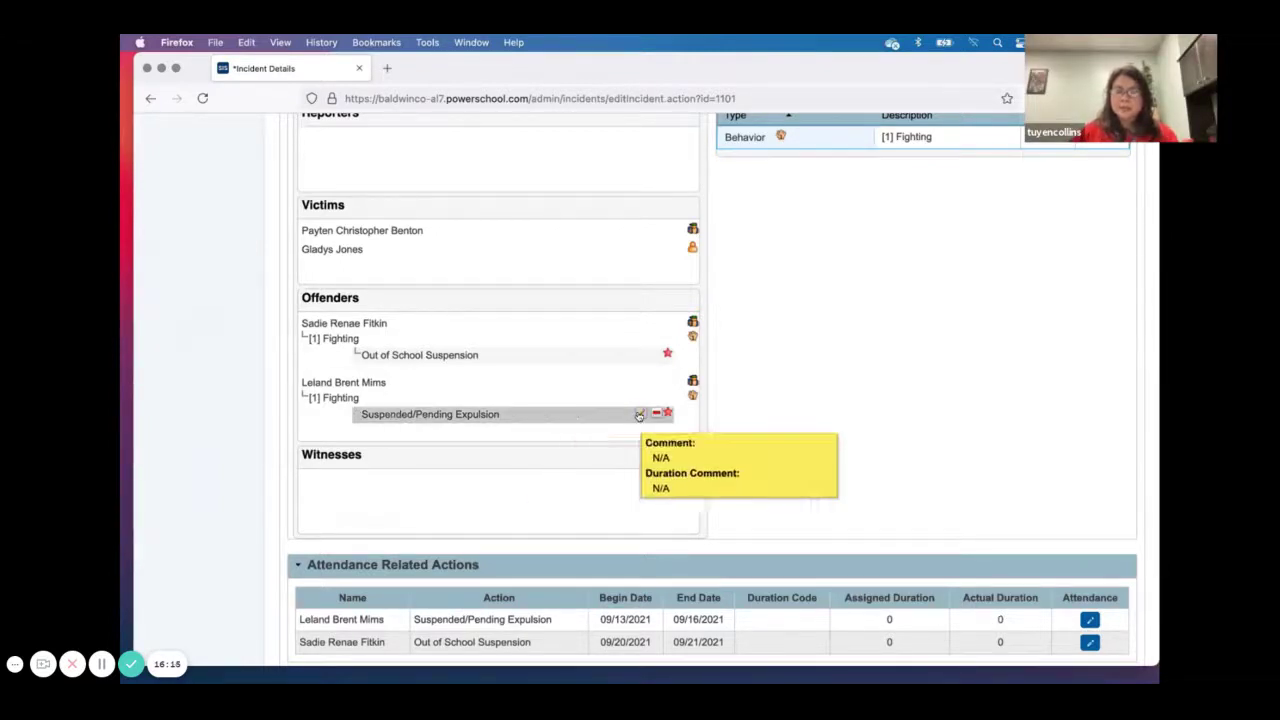
pyautogui.click(639, 414)
pyautogui.click(585, 207)
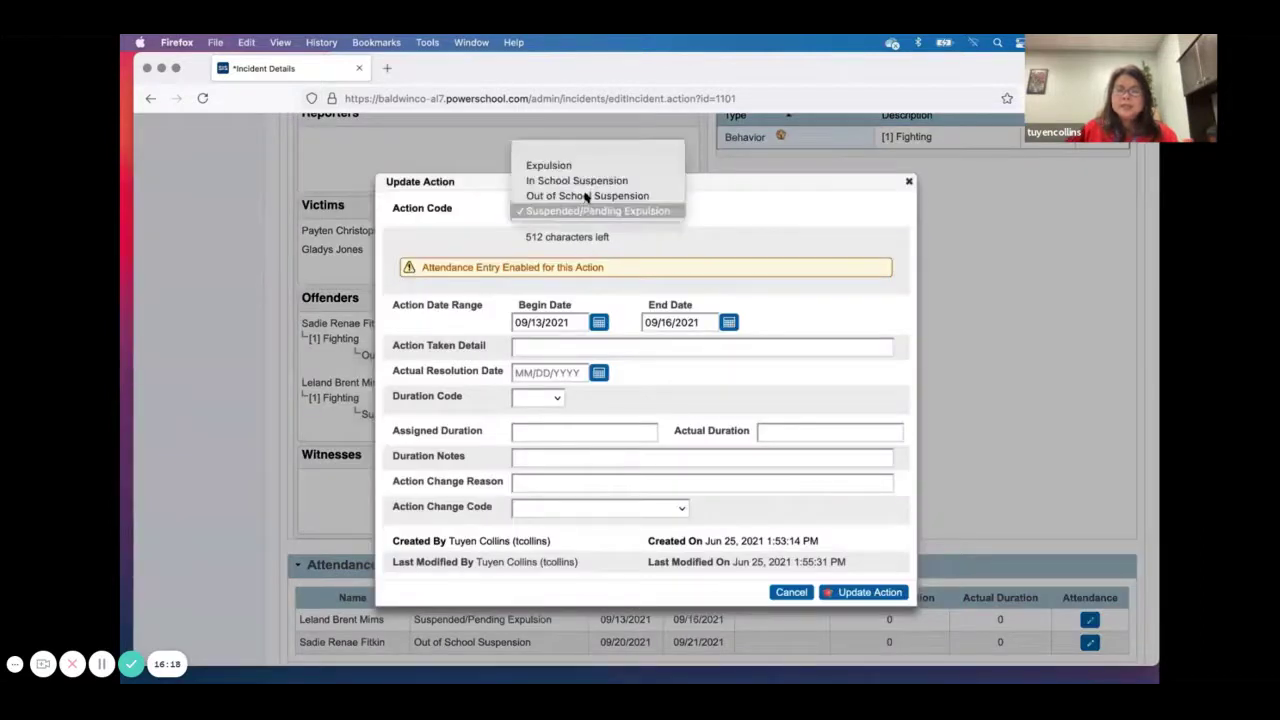
pyautogui.click(586, 195)
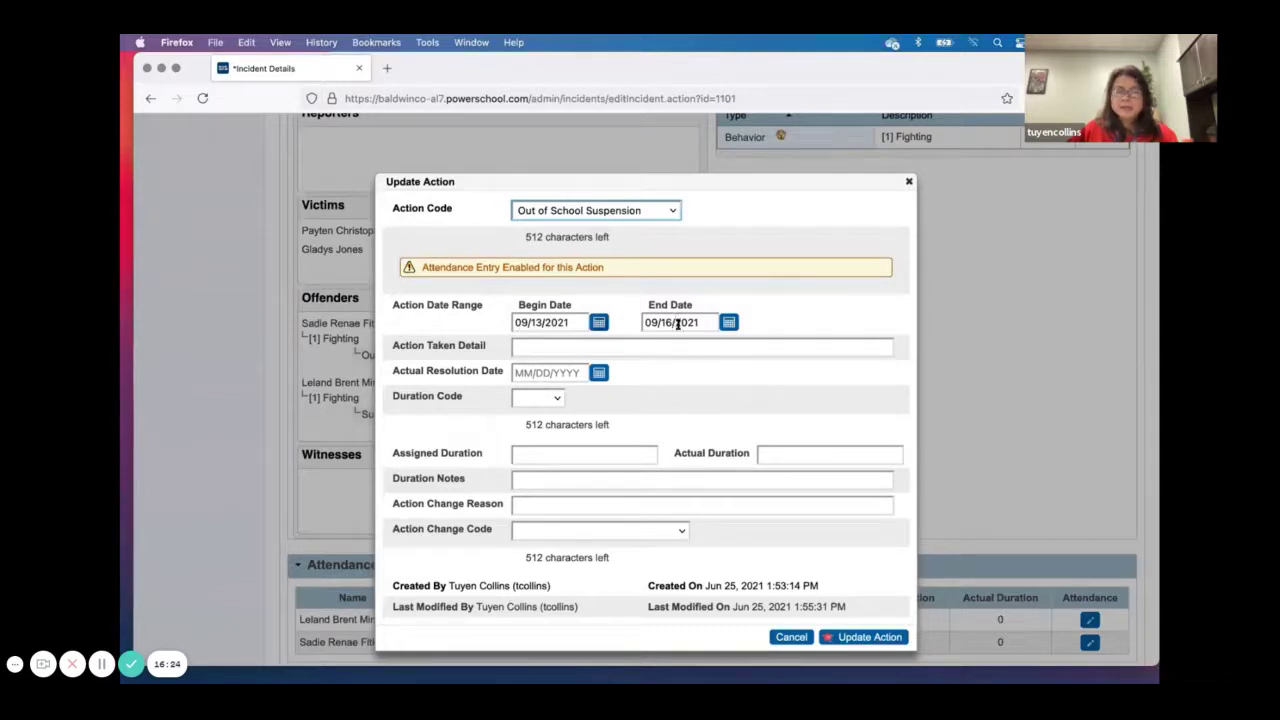
pyautogui.click(846, 638)
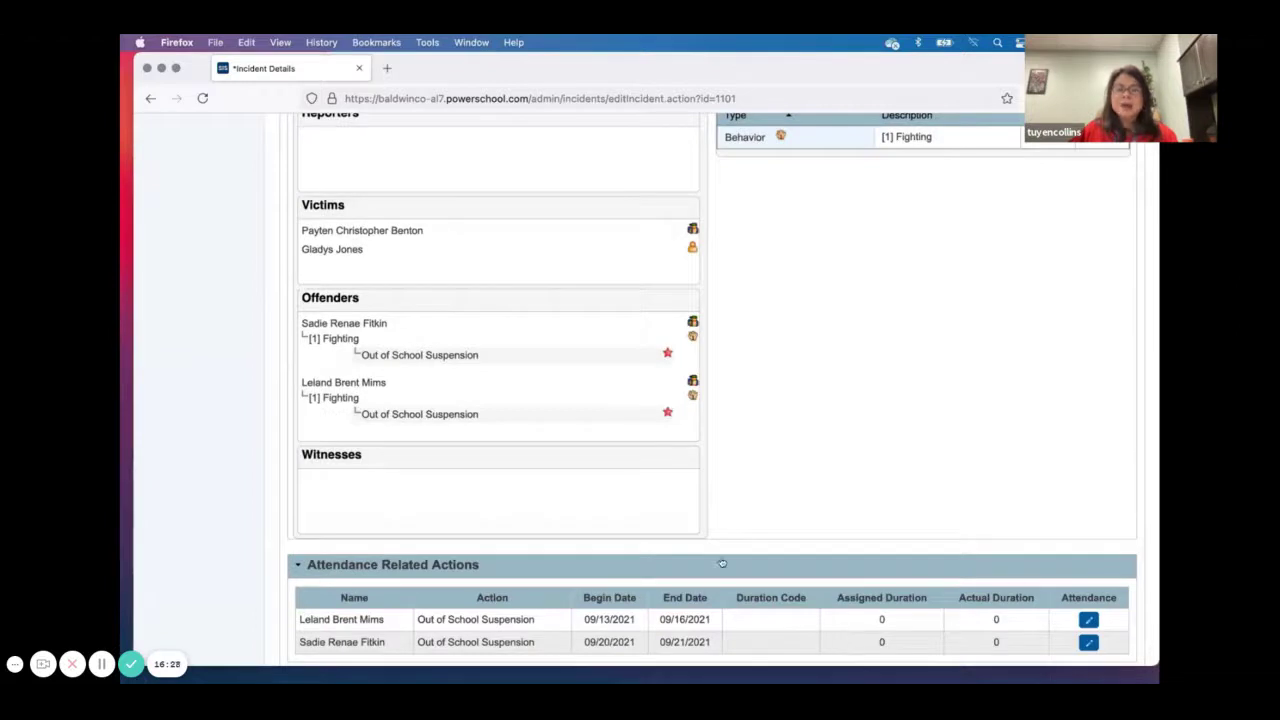
# - Reopen the second offender's Out of School Suspension action and set its action change code to Updated Per Parent Request
pyautogui.moveTo(434, 415)
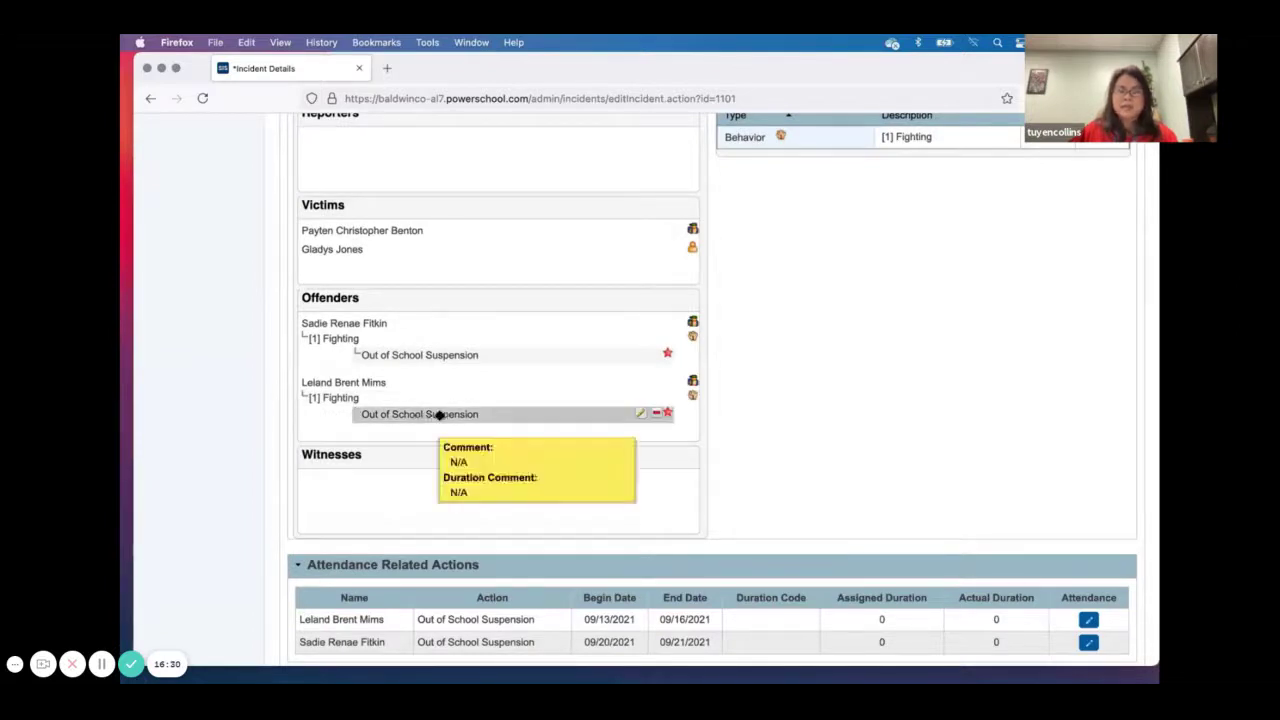
pyautogui.scroll(-1, 439, 415)
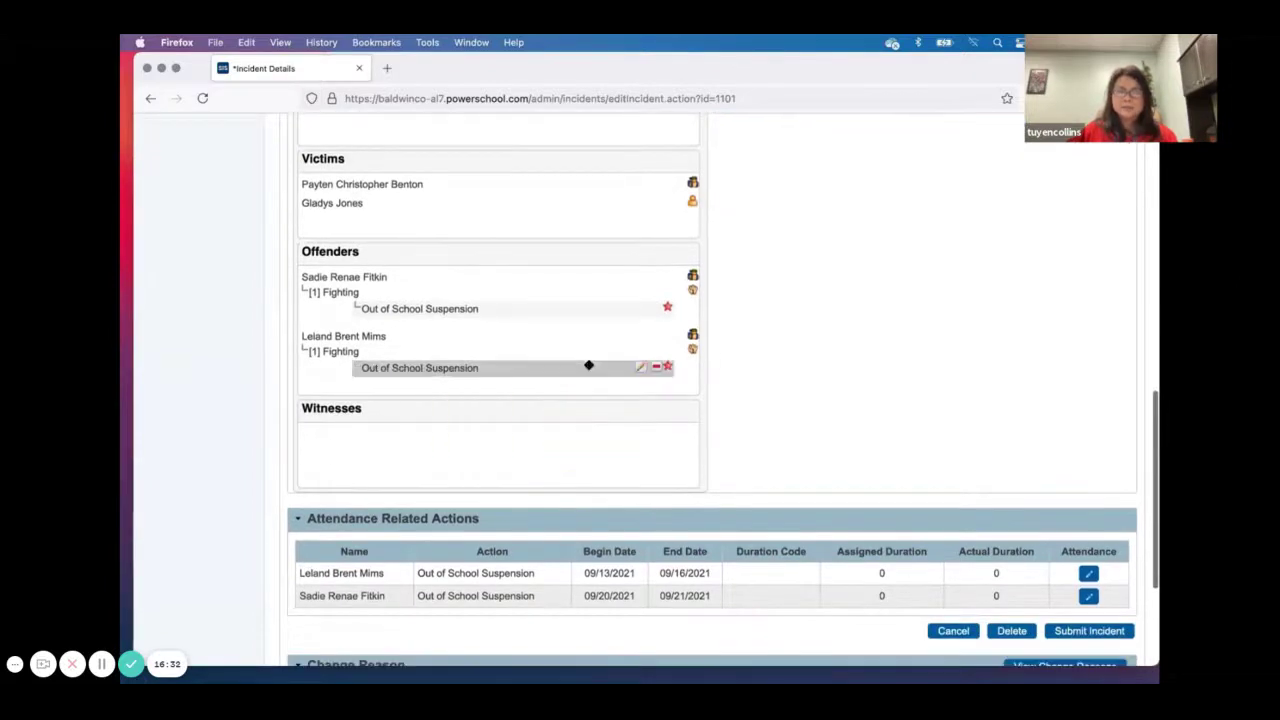
pyautogui.click(638, 368)
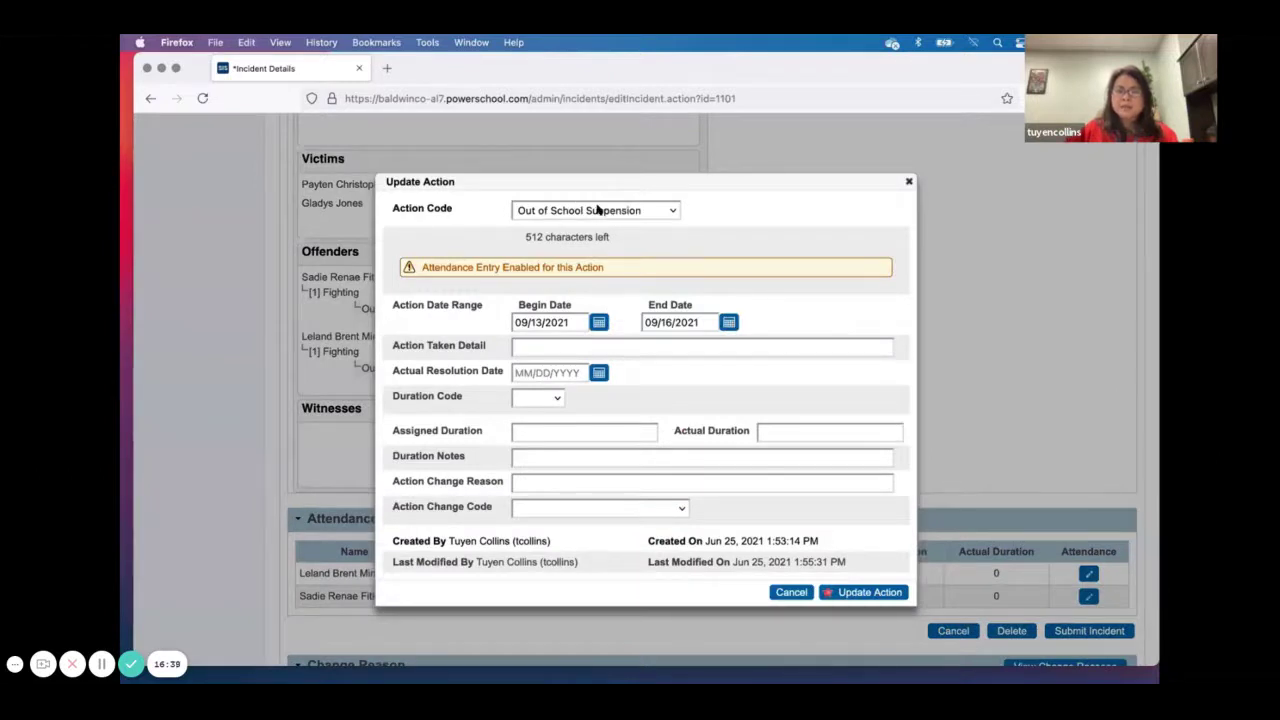
pyautogui.click(665, 510)
pyautogui.click(666, 510)
pyautogui.click(666, 511)
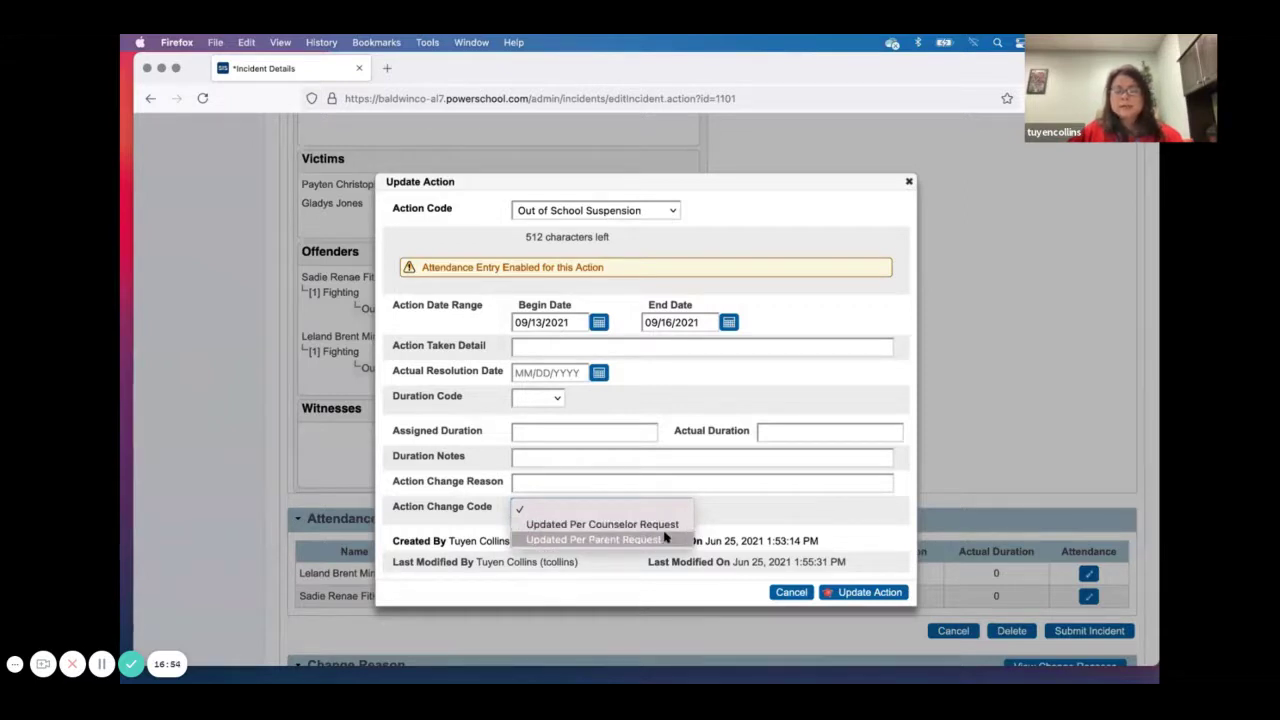
pyautogui.click(665, 538)
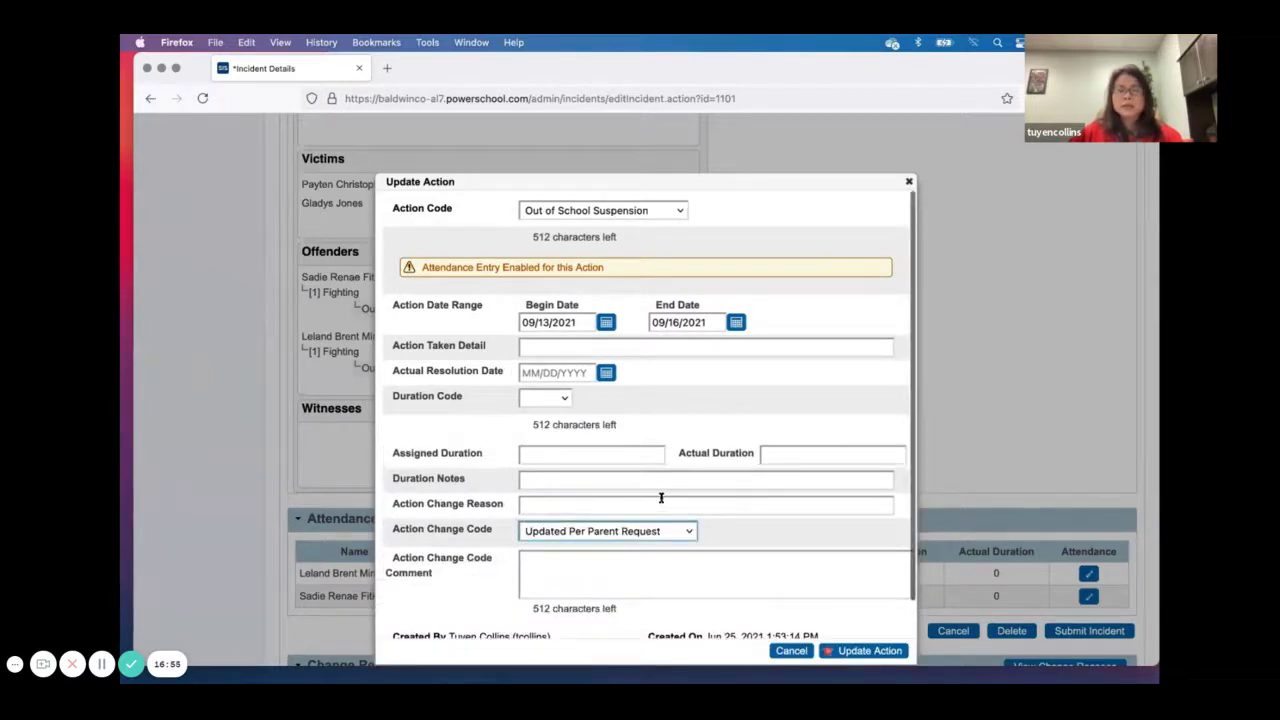
# - Enter the action change code comment "blah blah blah" and save the second offender's Out of School Suspension action
pyautogui.click(663, 504)
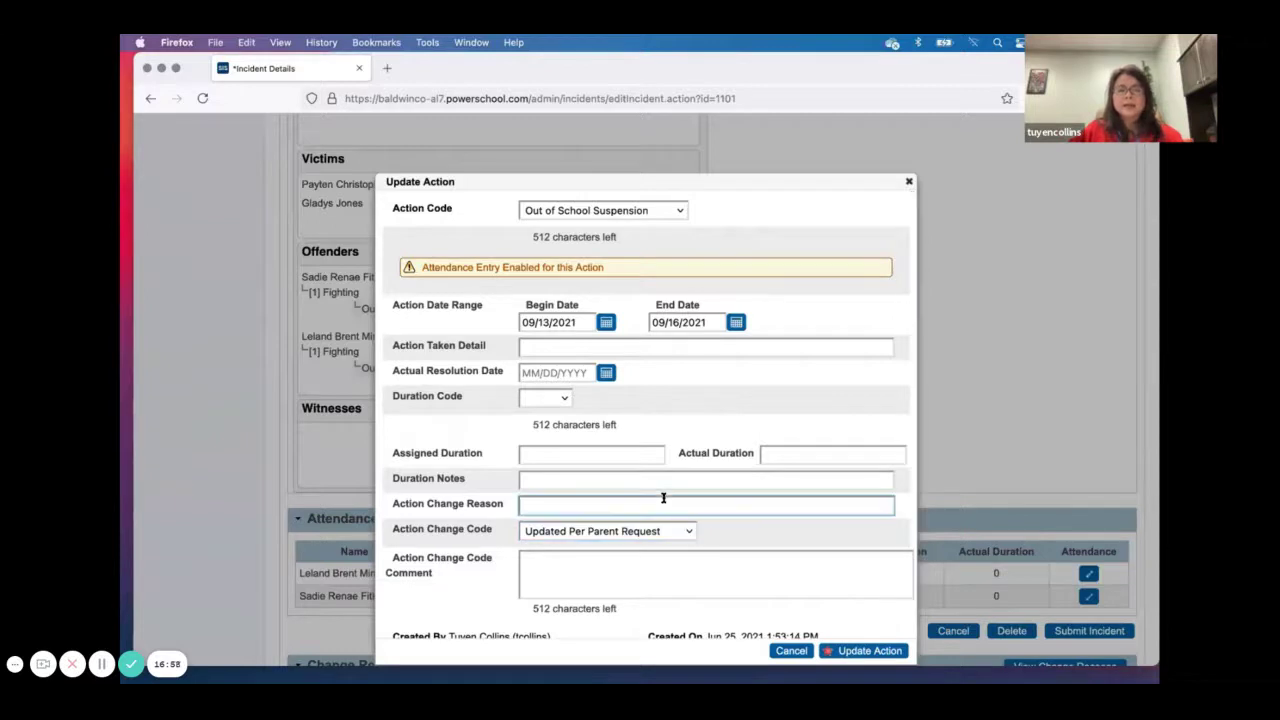
pyautogui.click(680, 560)
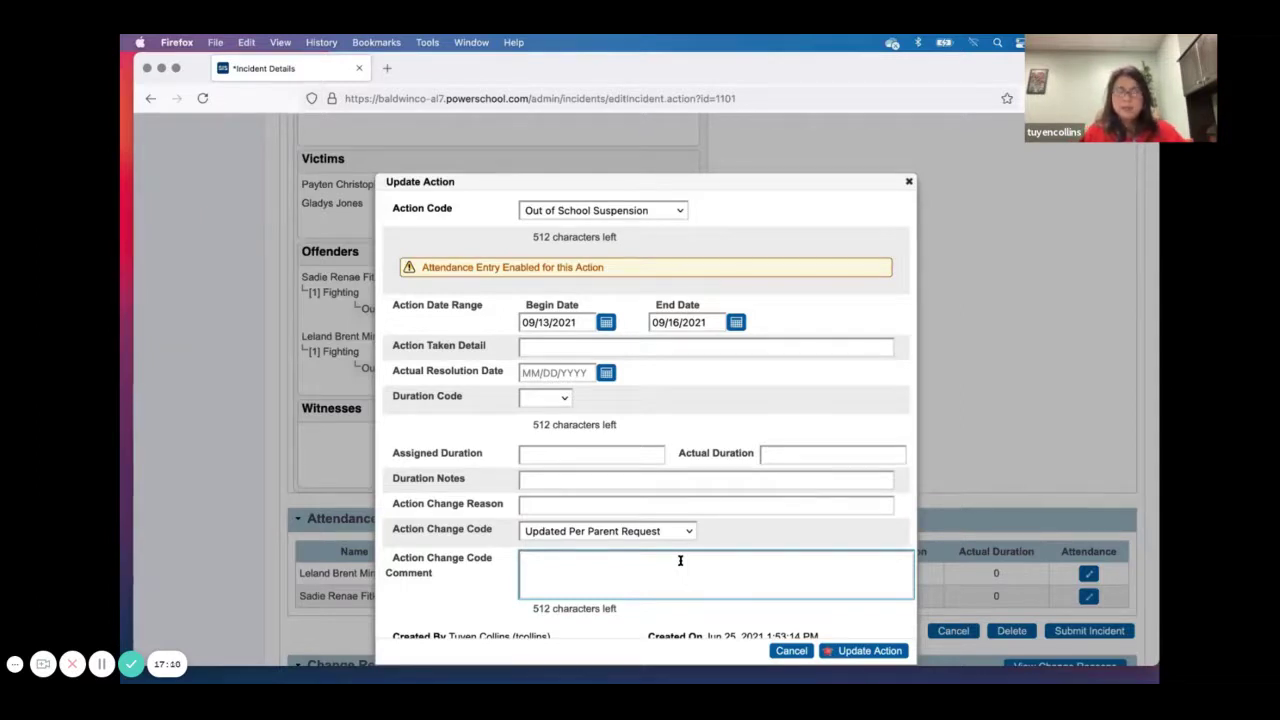
pyautogui.write('bkah')
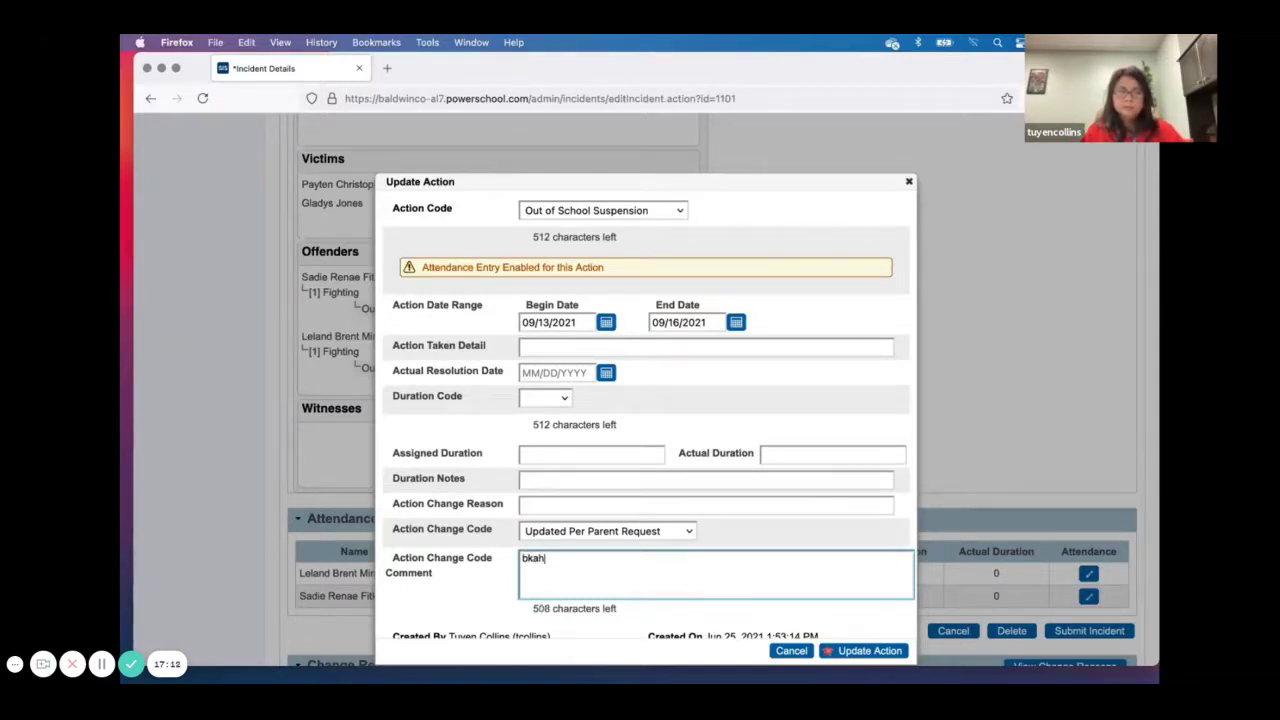
pyautogui.press('BackSpace')
pyautogui.press('BackSpace')
pyautogui.press('BackSpace')
pyautogui.write('lah ')
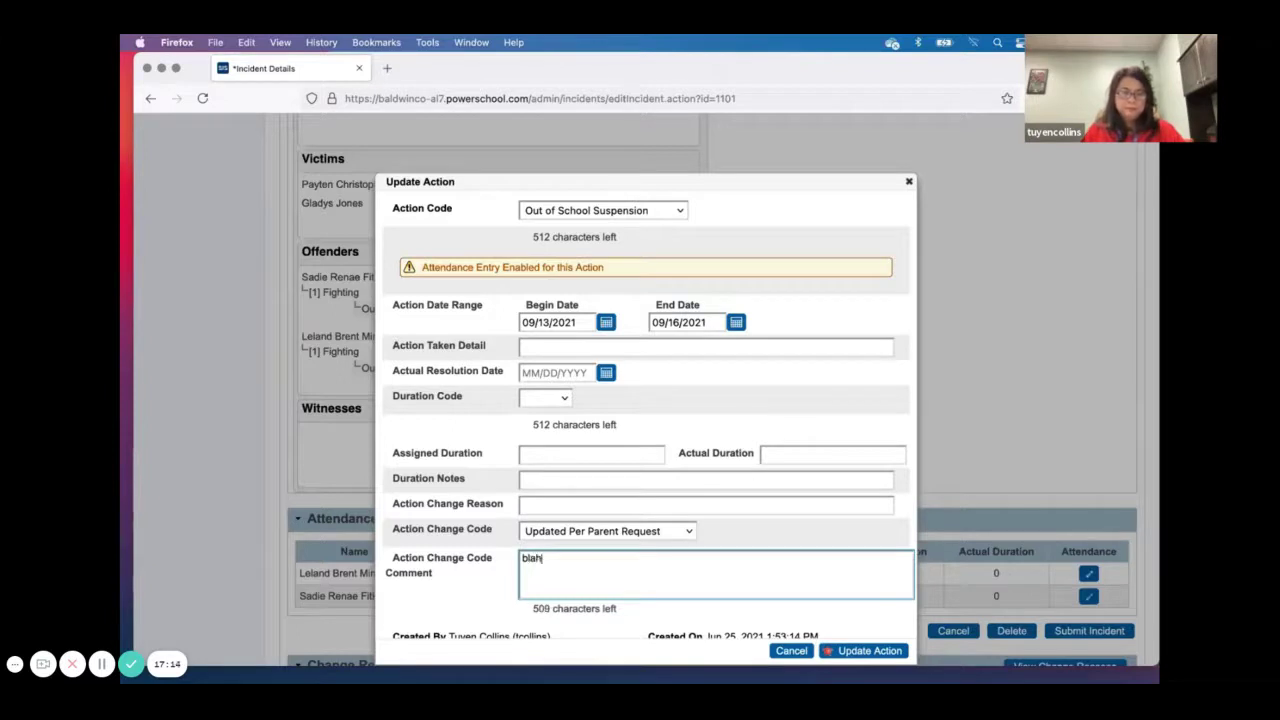
pyautogui.write('blah blah')
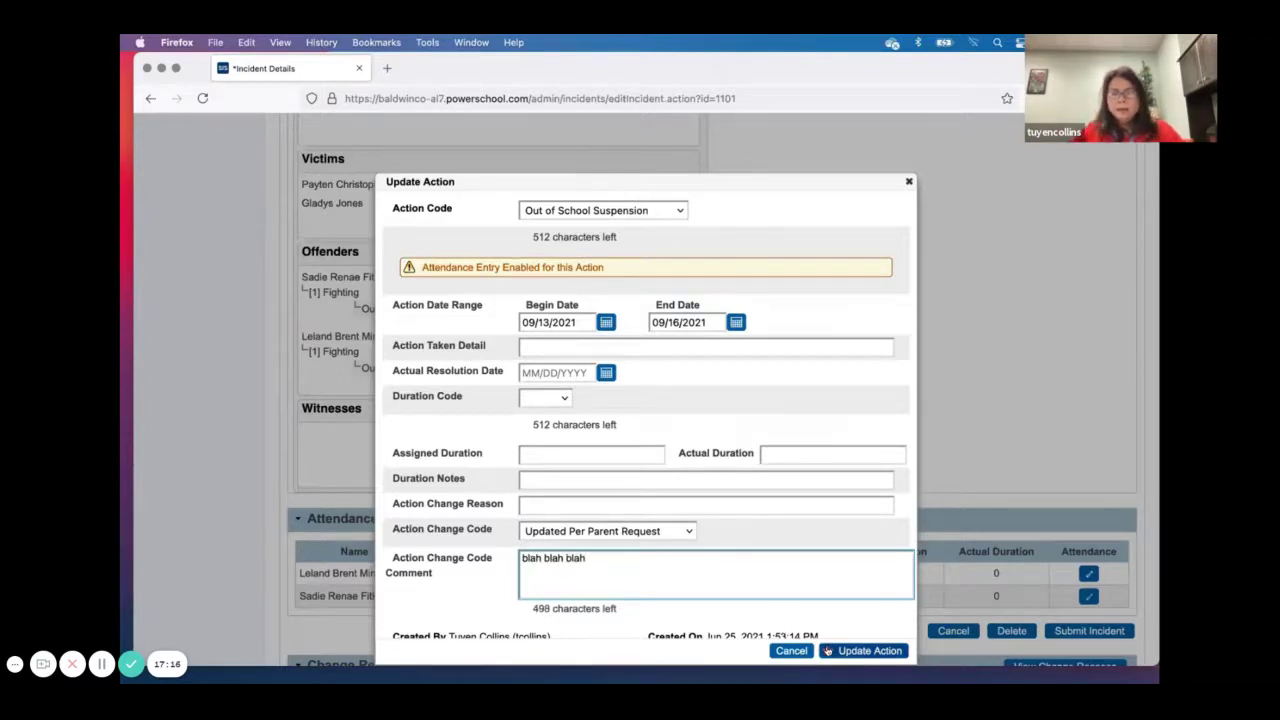
pyautogui.click(827, 651)
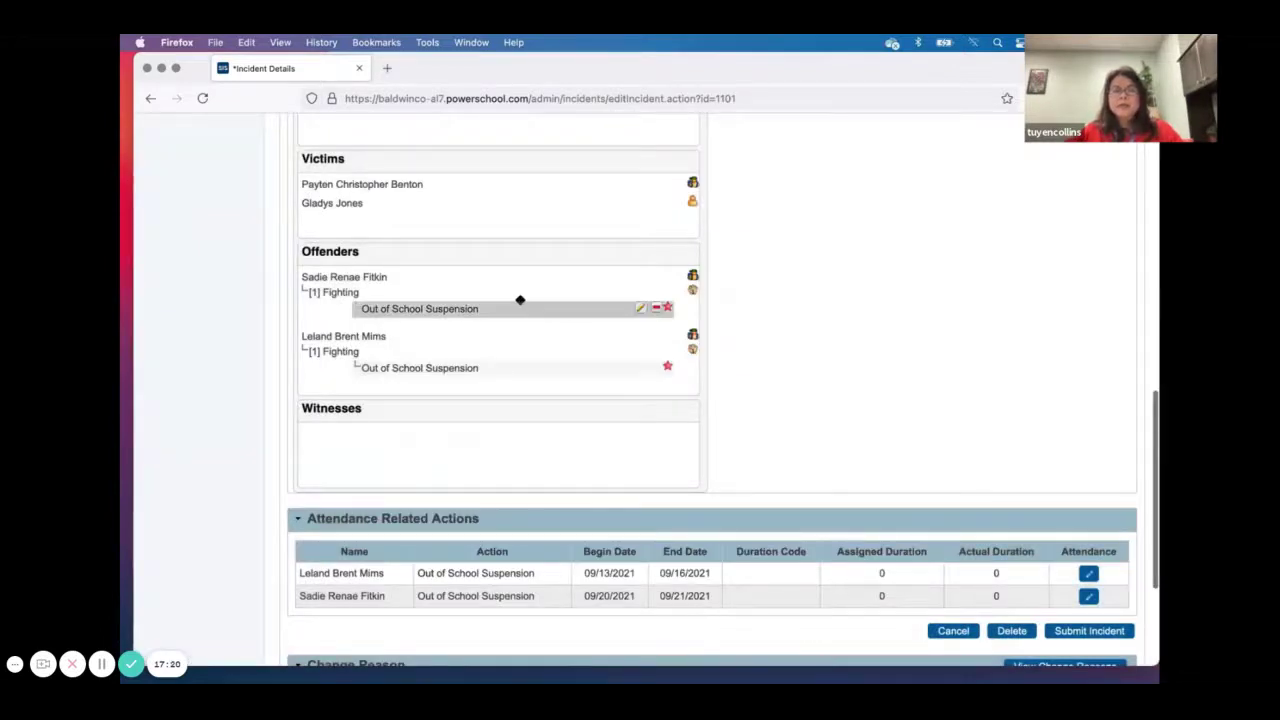
# - Open the first offender's Out of School Suspension action, review the available action change codes, and close it without changes
pyautogui.moveTo(515, 308)
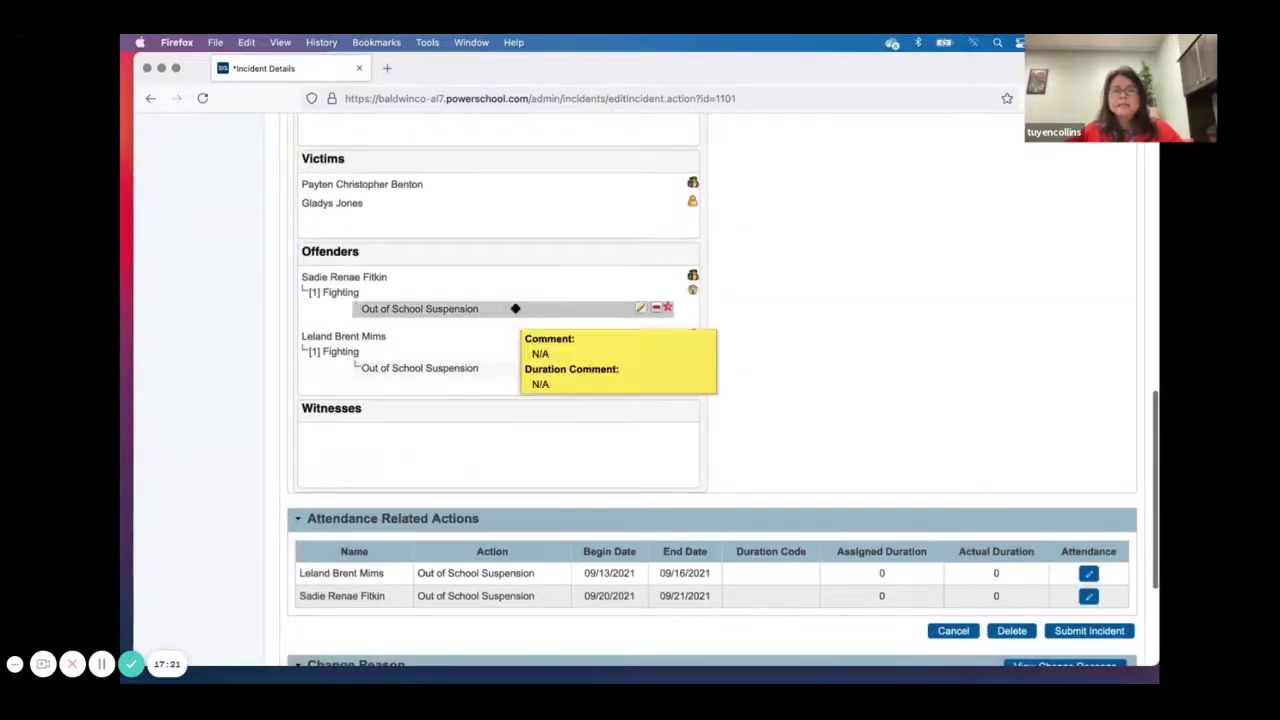
pyautogui.click(637, 309)
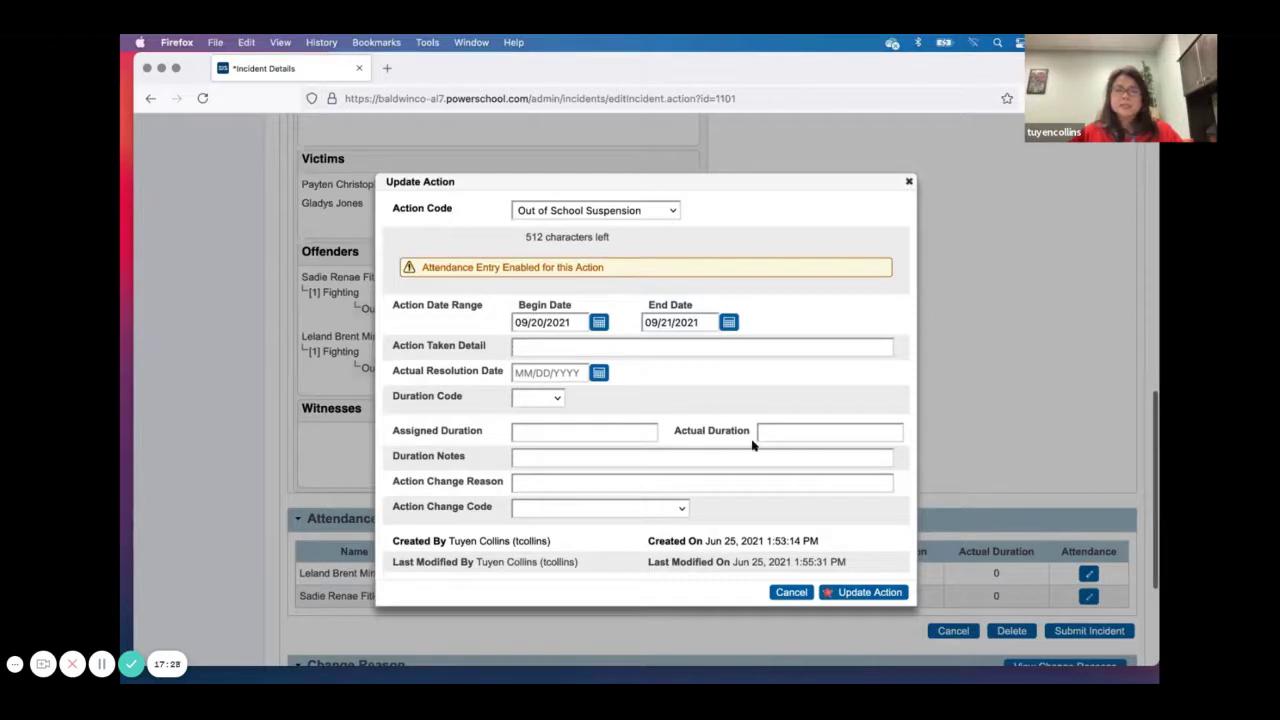
pyautogui.click(677, 509)
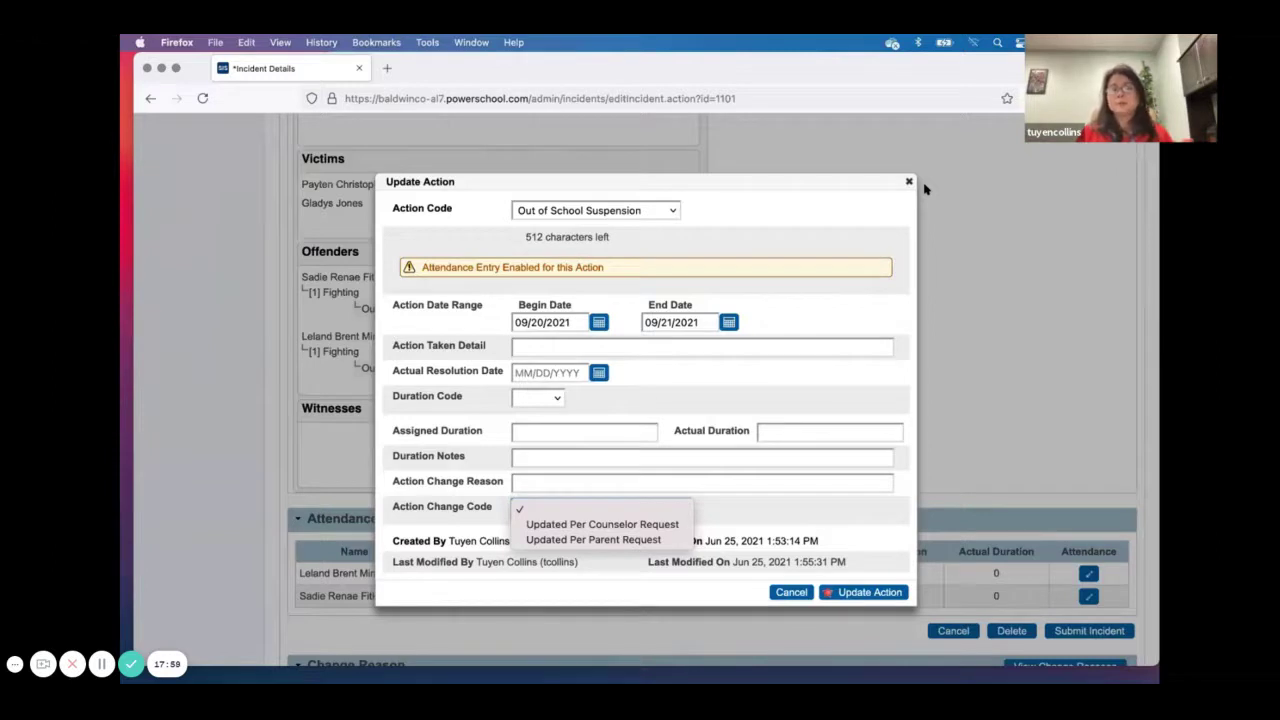
pyautogui.scroll(-3, 924, 189)
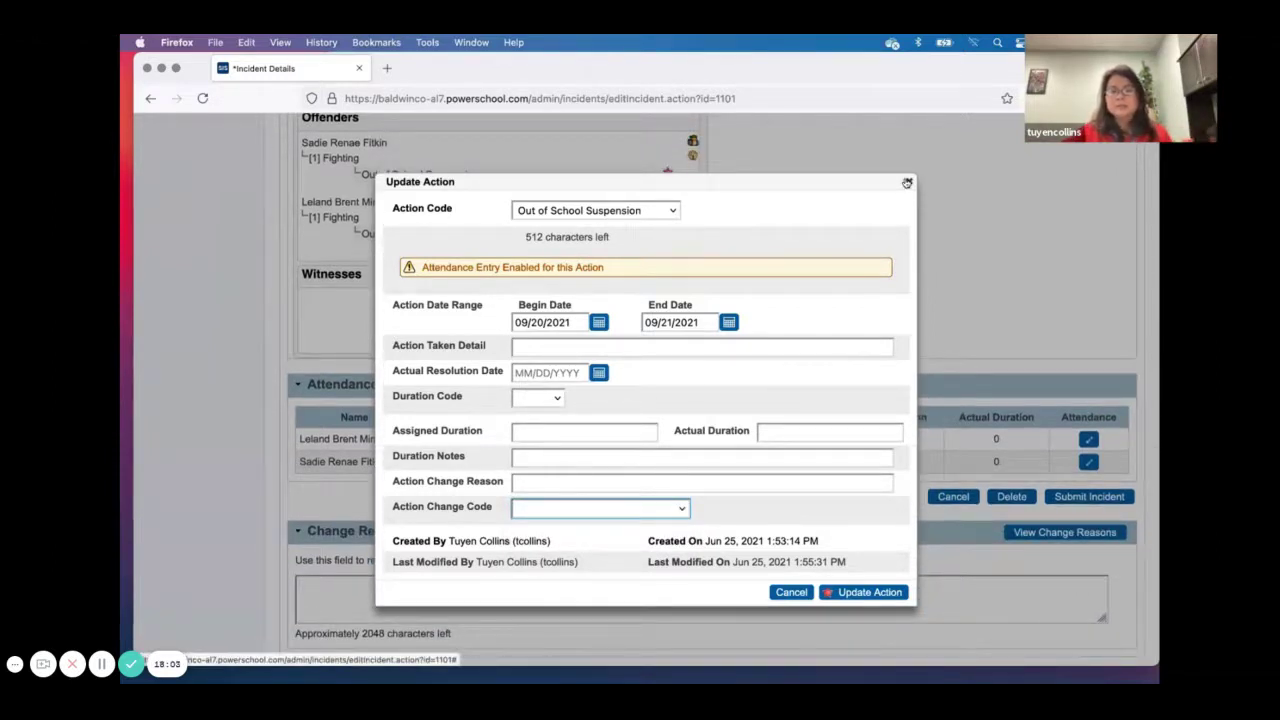
pyautogui.click(907, 183)
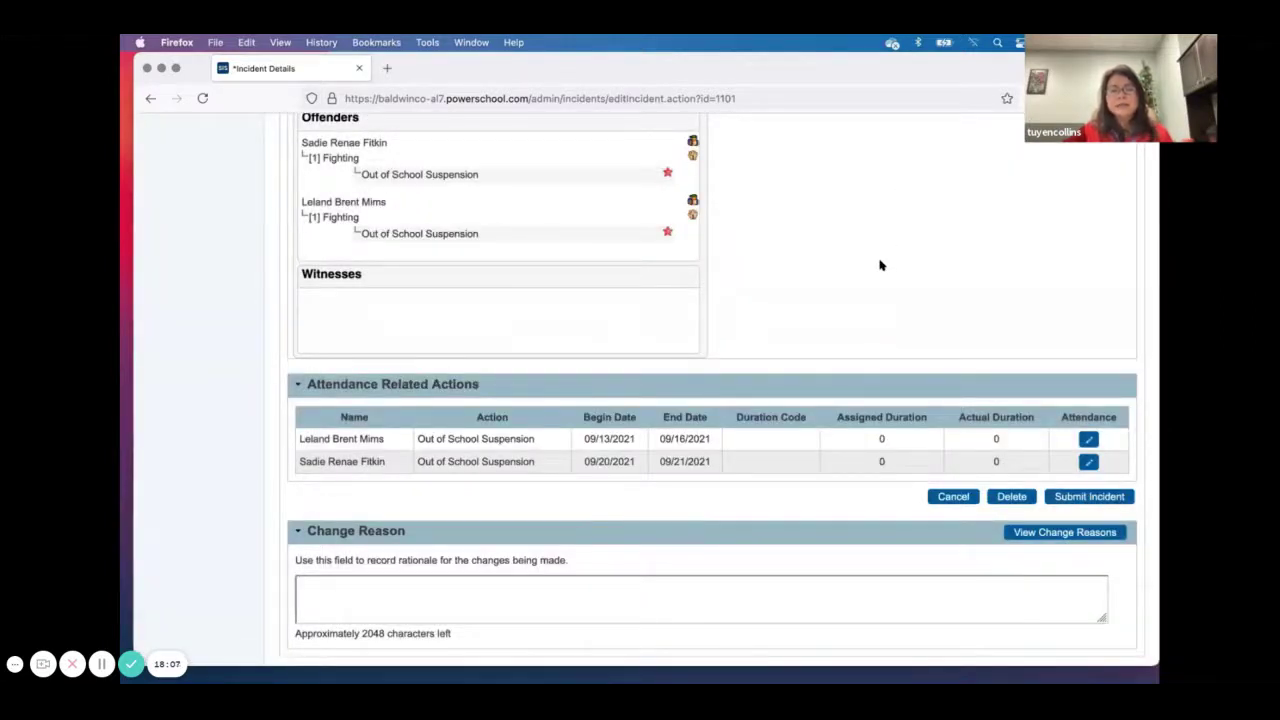
# - Start a new action in the incident elements with the code Expulsion and begin date 9/27/2021
pyautogui.scroll(5, 463, 271)
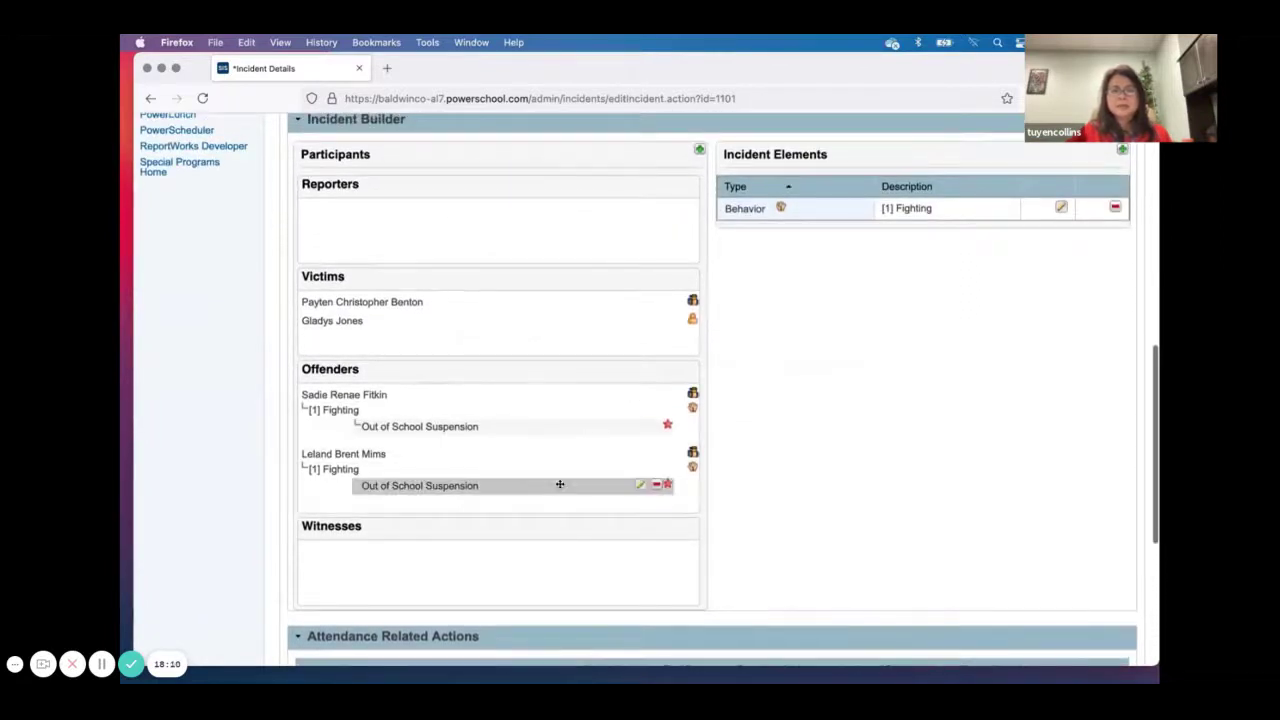
pyautogui.moveTo(573, 485)
pyautogui.click(1122, 149)
pyautogui.click(1080, 160)
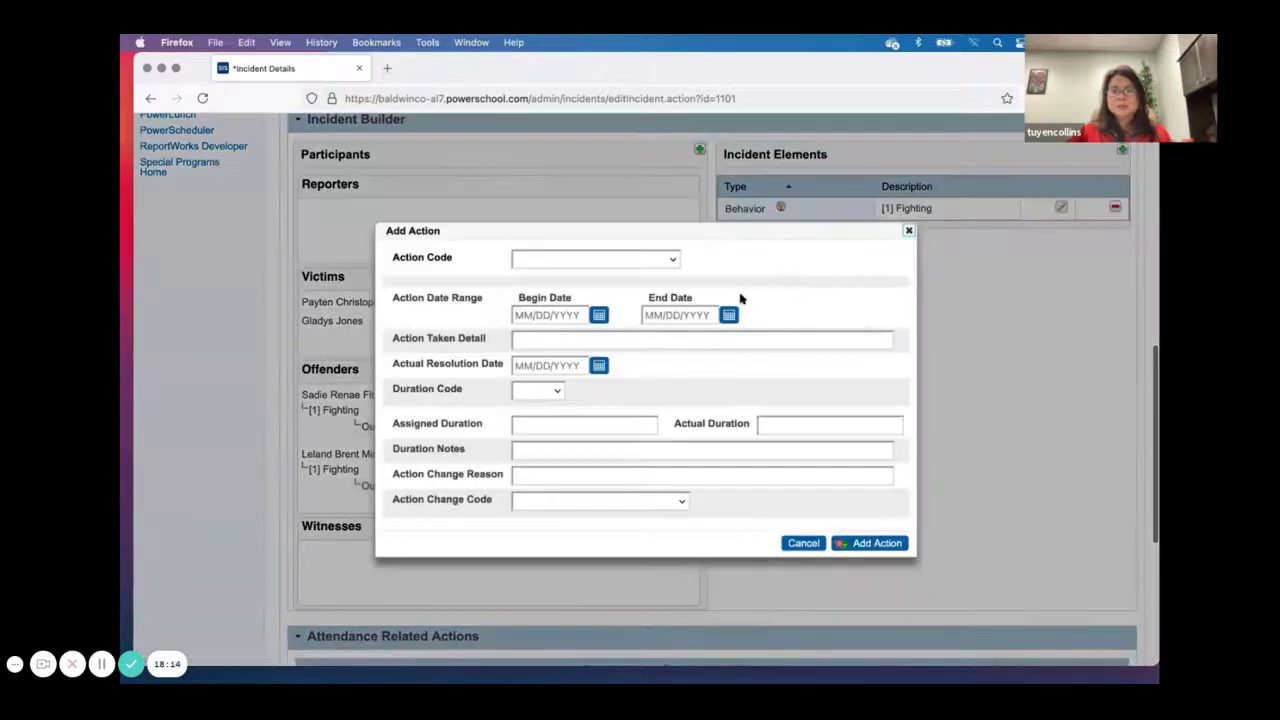
pyautogui.click(633, 262)
pyautogui.click(633, 273)
pyautogui.click(598, 371)
pyautogui.click(671, 393)
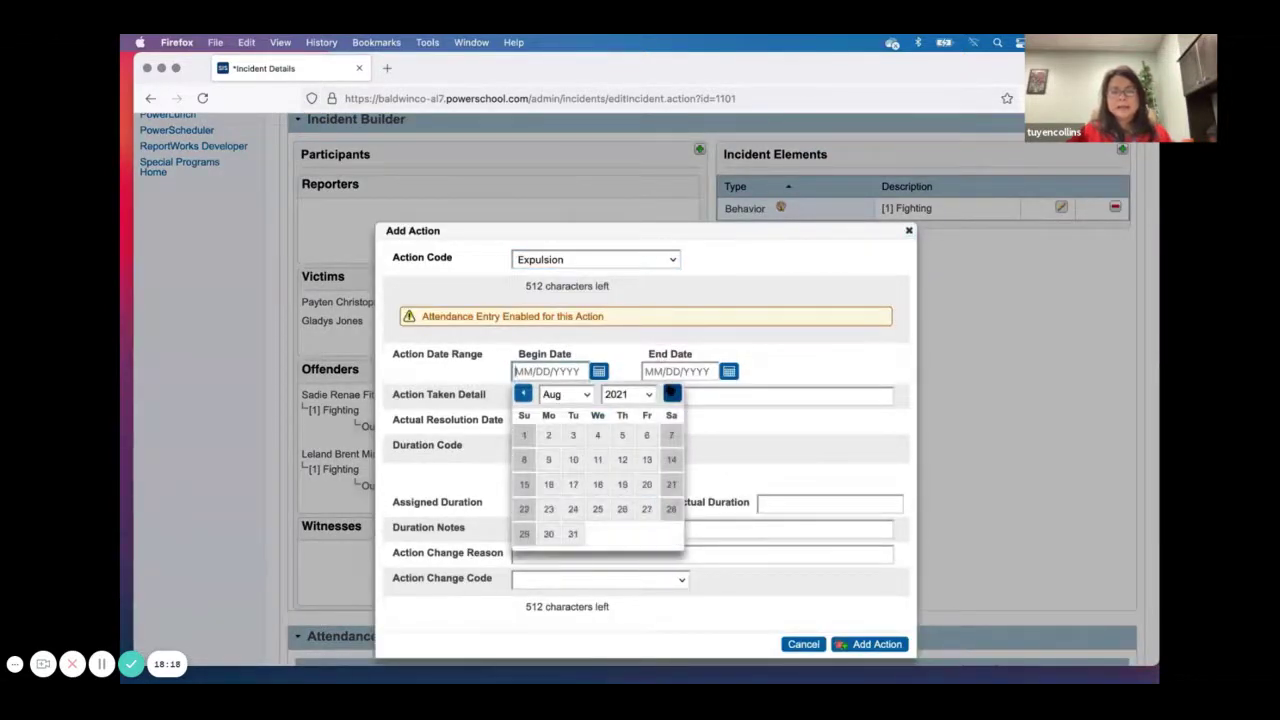
pyautogui.click(671, 393)
pyautogui.click(671, 393)
pyautogui.click(522, 393)
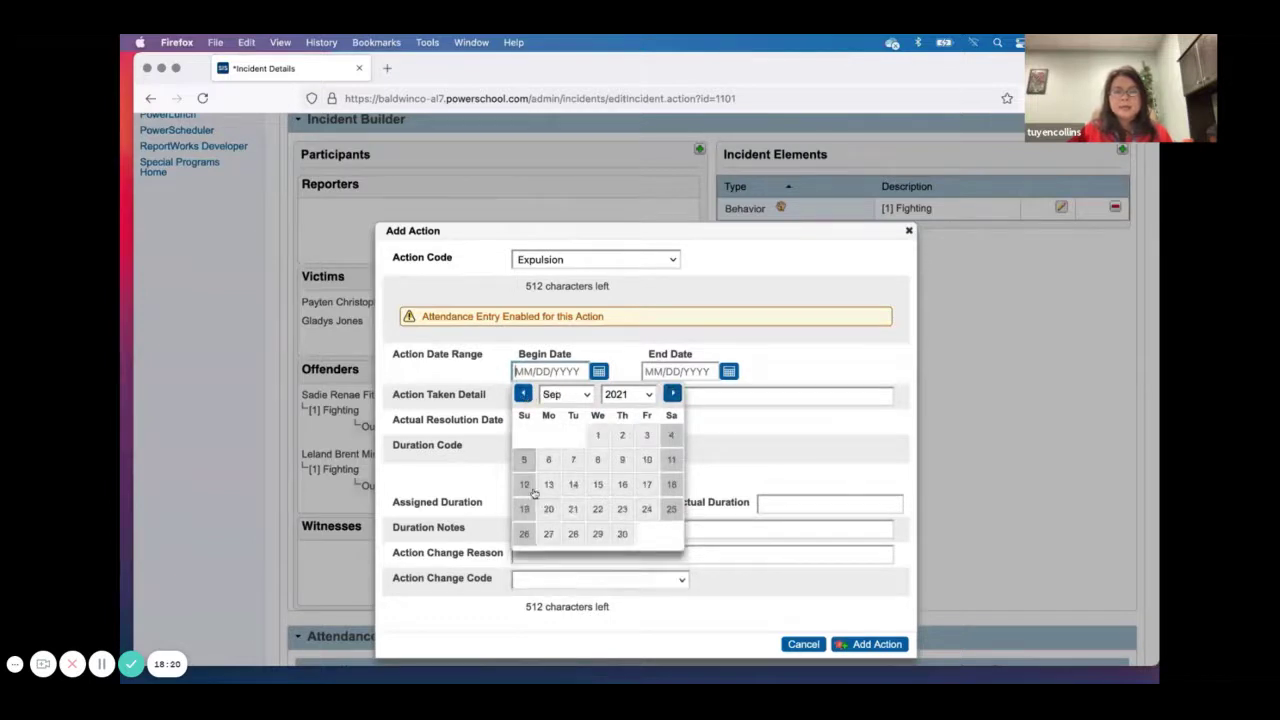
pyautogui.click(548, 533)
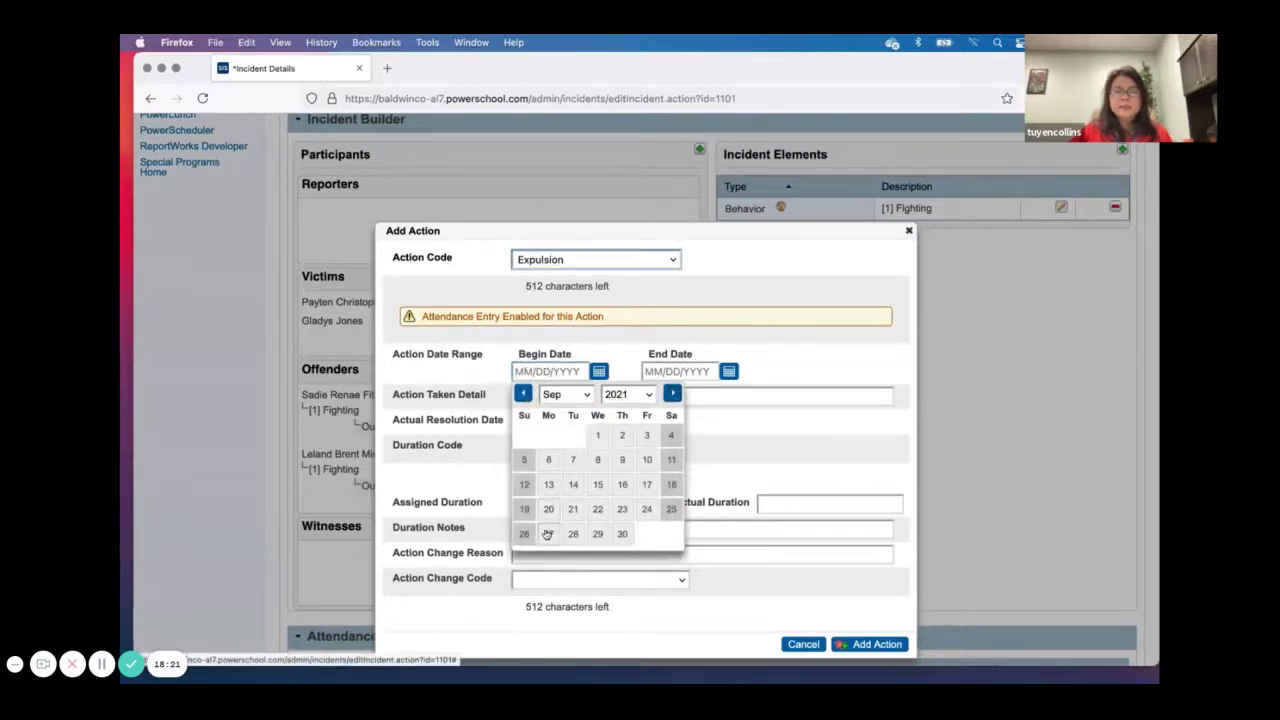
# - Set the Expulsion's end date to 12/1/2021, add the action, and assign it to the second offender's Fighting behavior
pyautogui.click(726, 371)
pyautogui.click(801, 393)
pyautogui.click(801, 393)
pyautogui.click(801, 393)
pyautogui.click(801, 393)
pyautogui.click(801, 393)
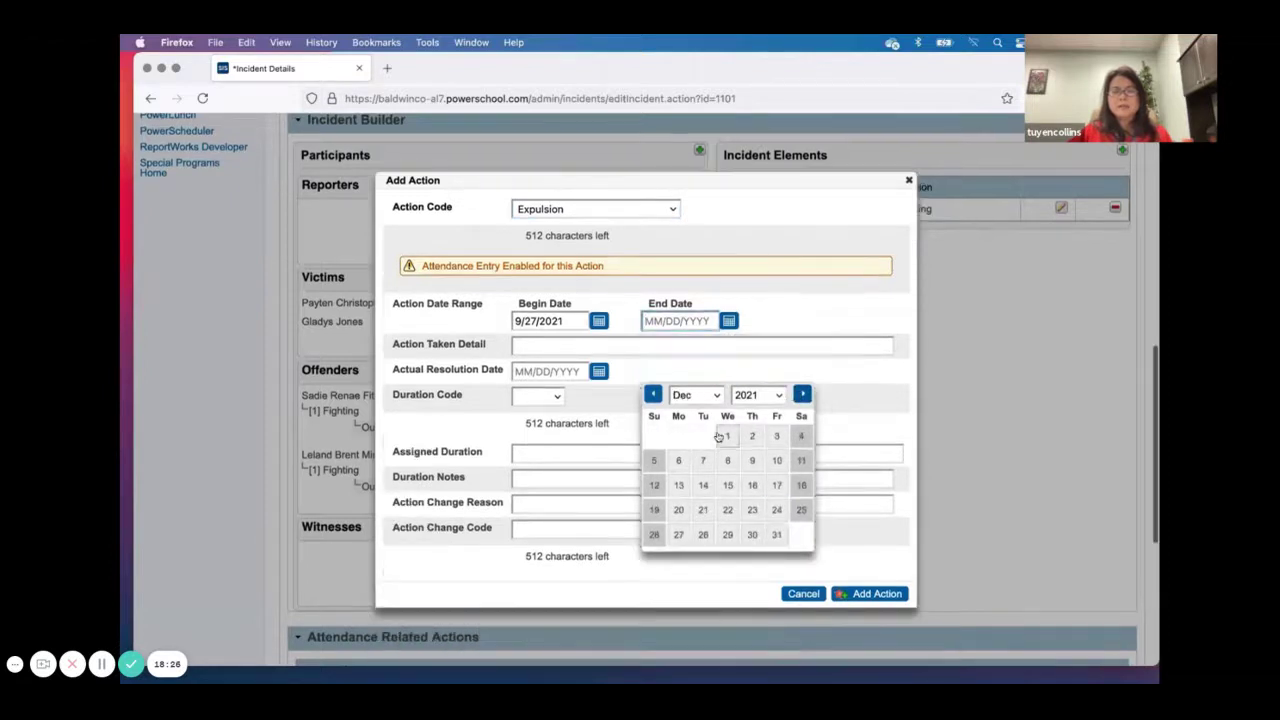
pyautogui.click(726, 436)
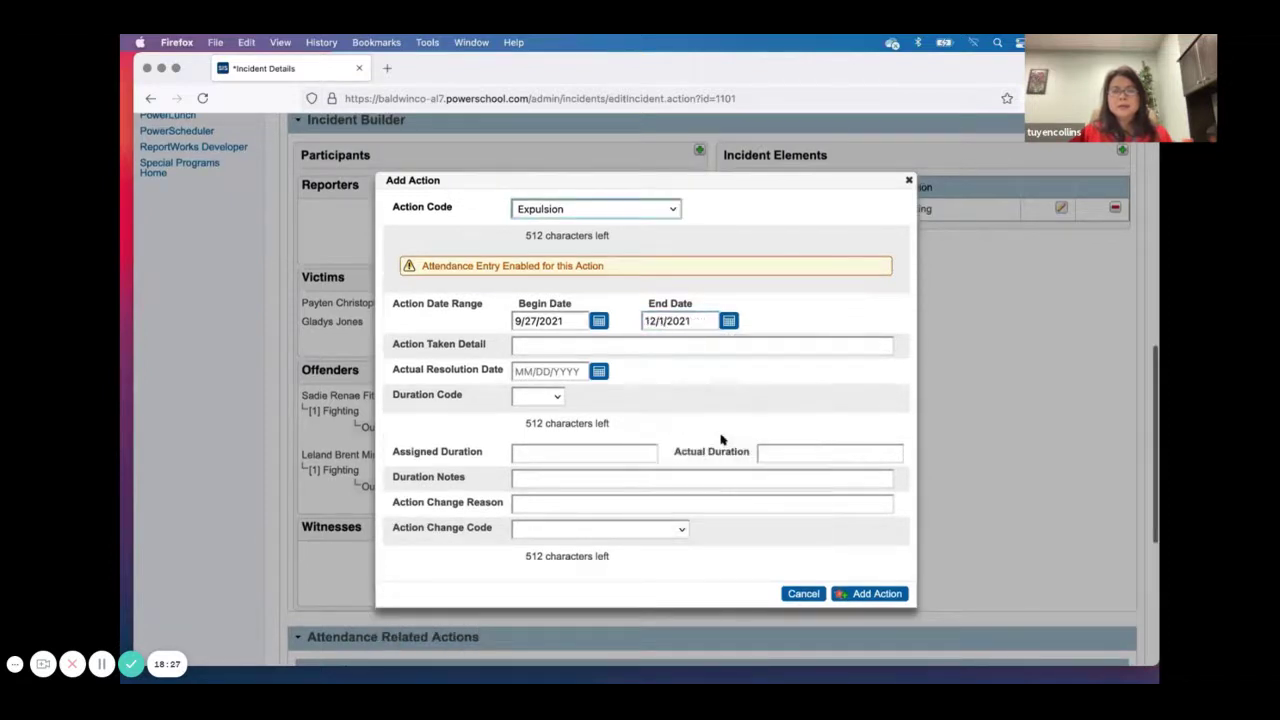
pyautogui.click(872, 593)
pyautogui.moveTo(737, 231); pyautogui.dragTo(340, 470)
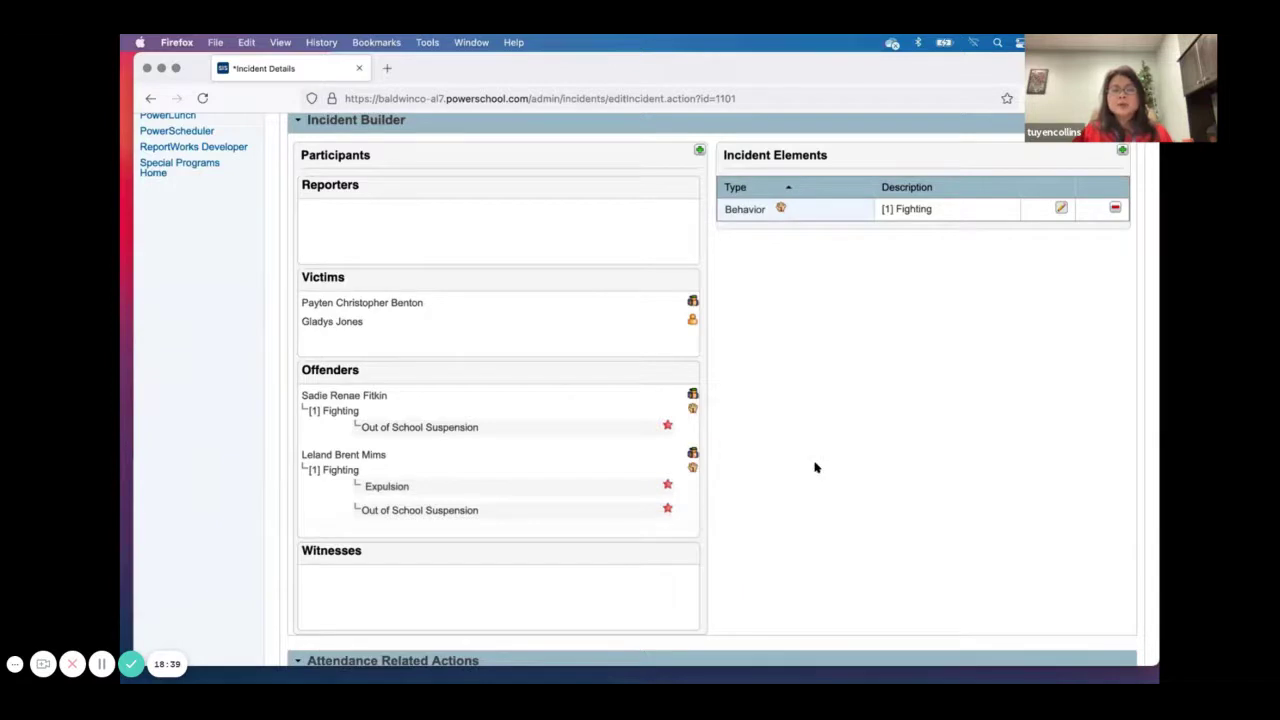
# - Apply attendance code EX (Expulsion) to the second offender's whole 9/27/2021 - 12/1/2021 range and submit the incident
pyautogui.scroll(-5, 815, 467)
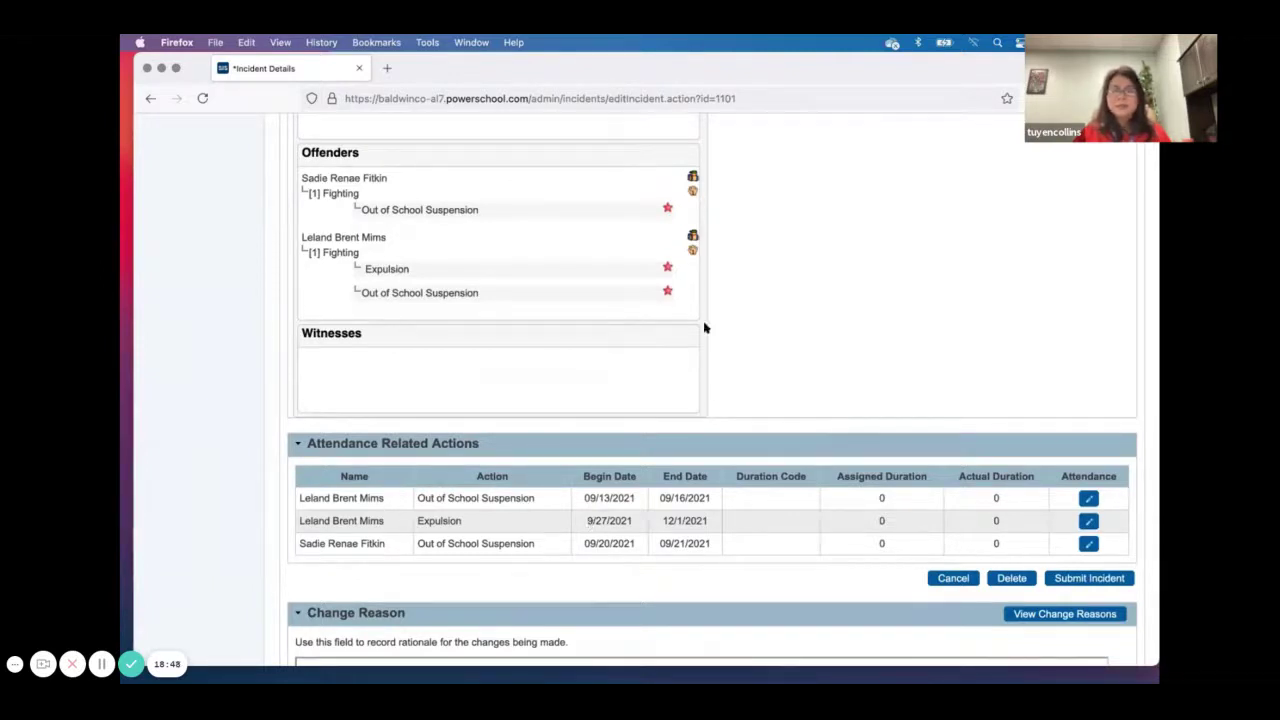
pyautogui.moveTo(479, 267)
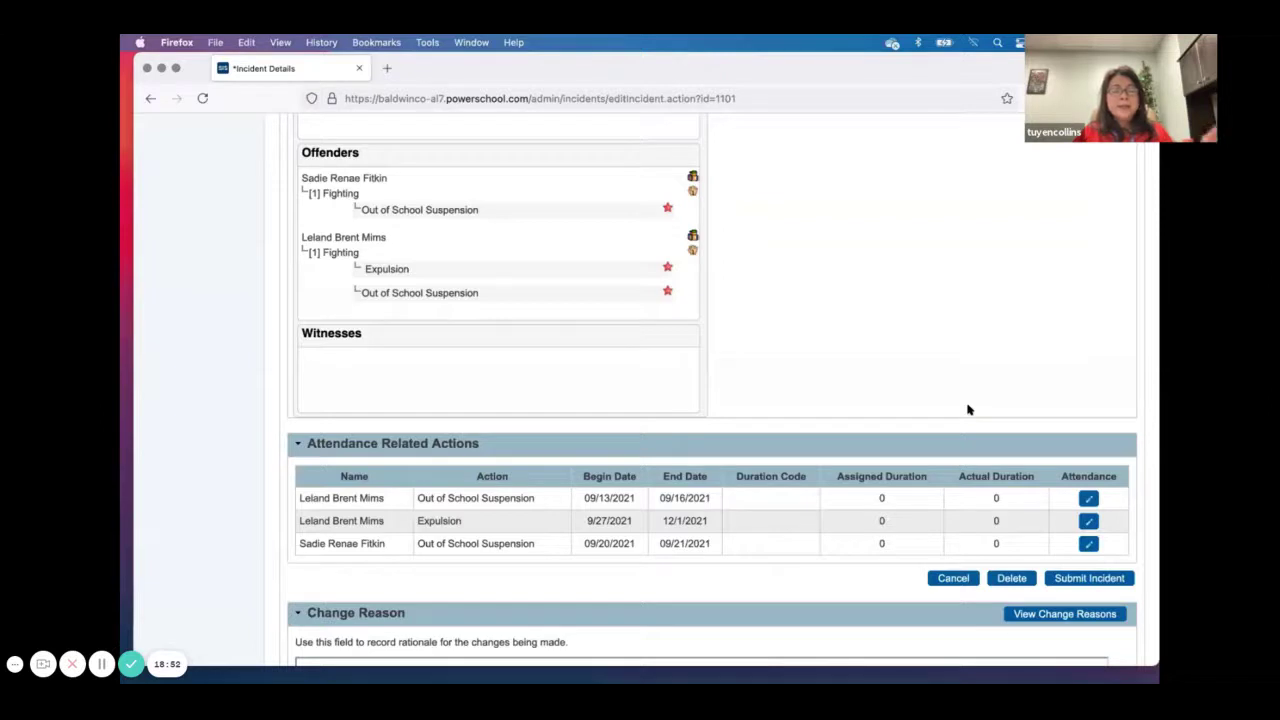
pyautogui.click(1088, 521)
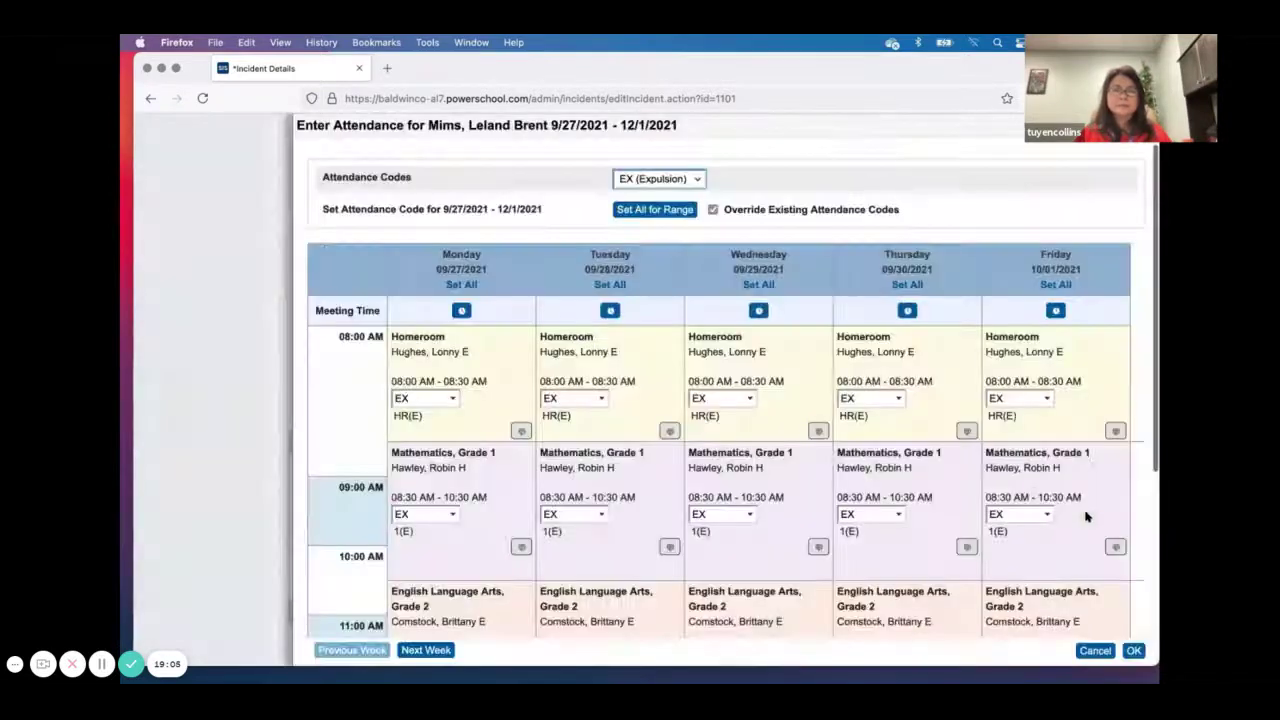
pyautogui.click(655, 209)
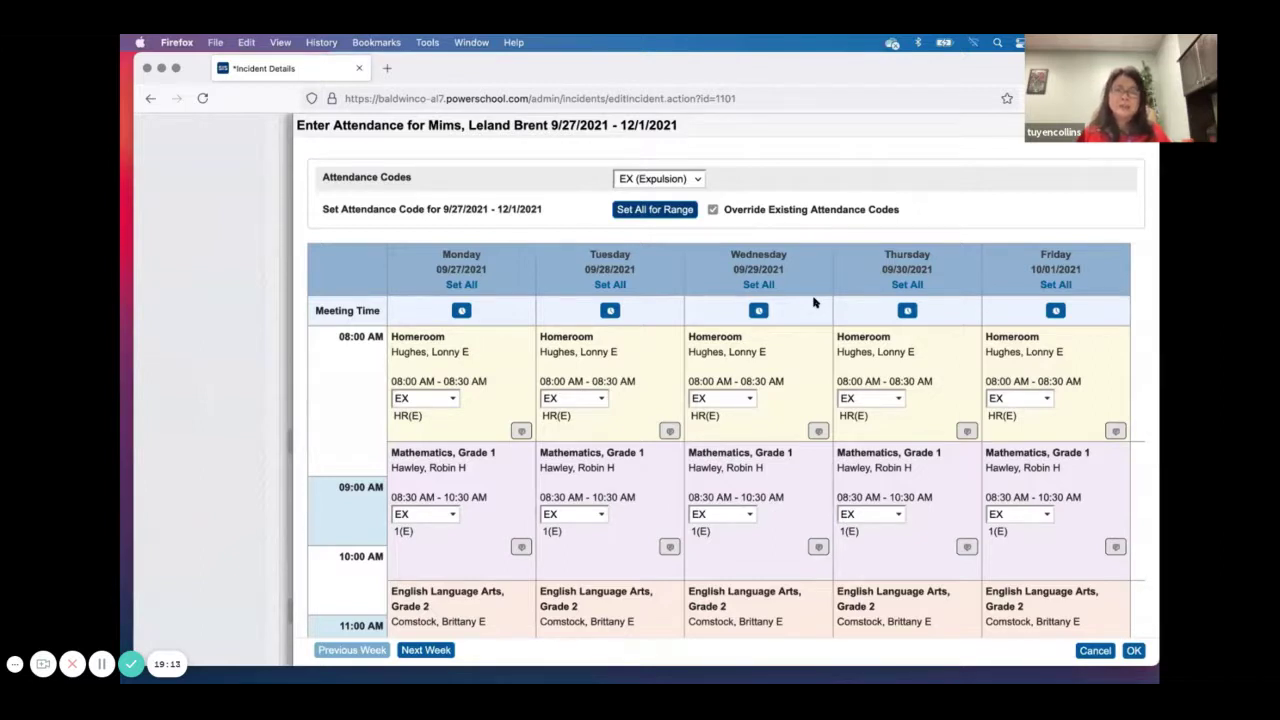
pyautogui.click(1134, 651)
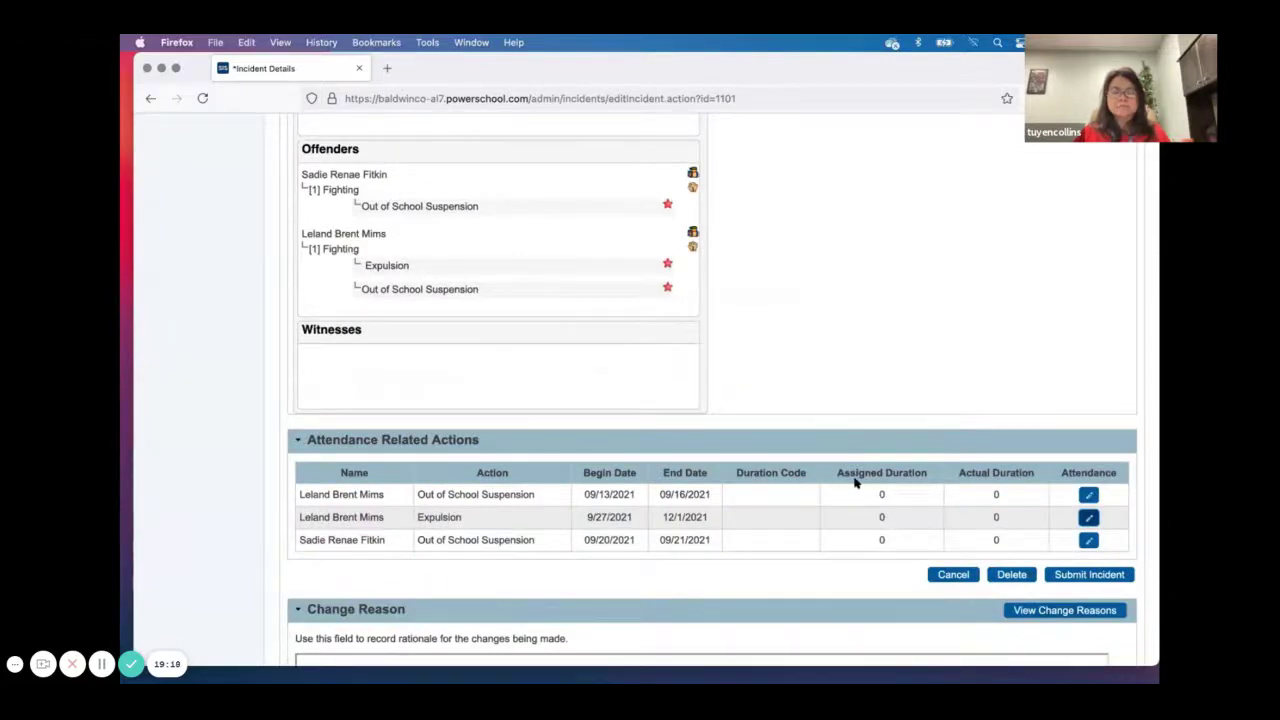
pyautogui.click(1059, 574)
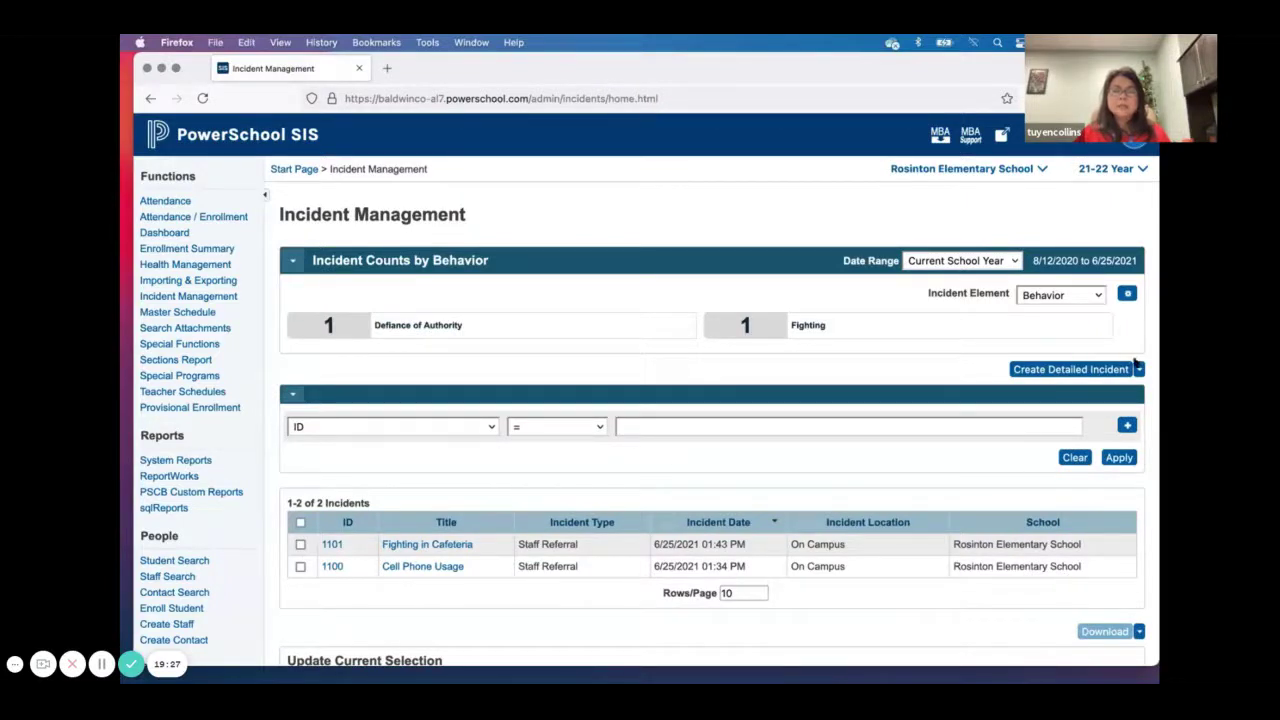
# - Review the incident creation types and the Incident Element choices for the incident counts without changing either selection
pyautogui.click(1139, 370)
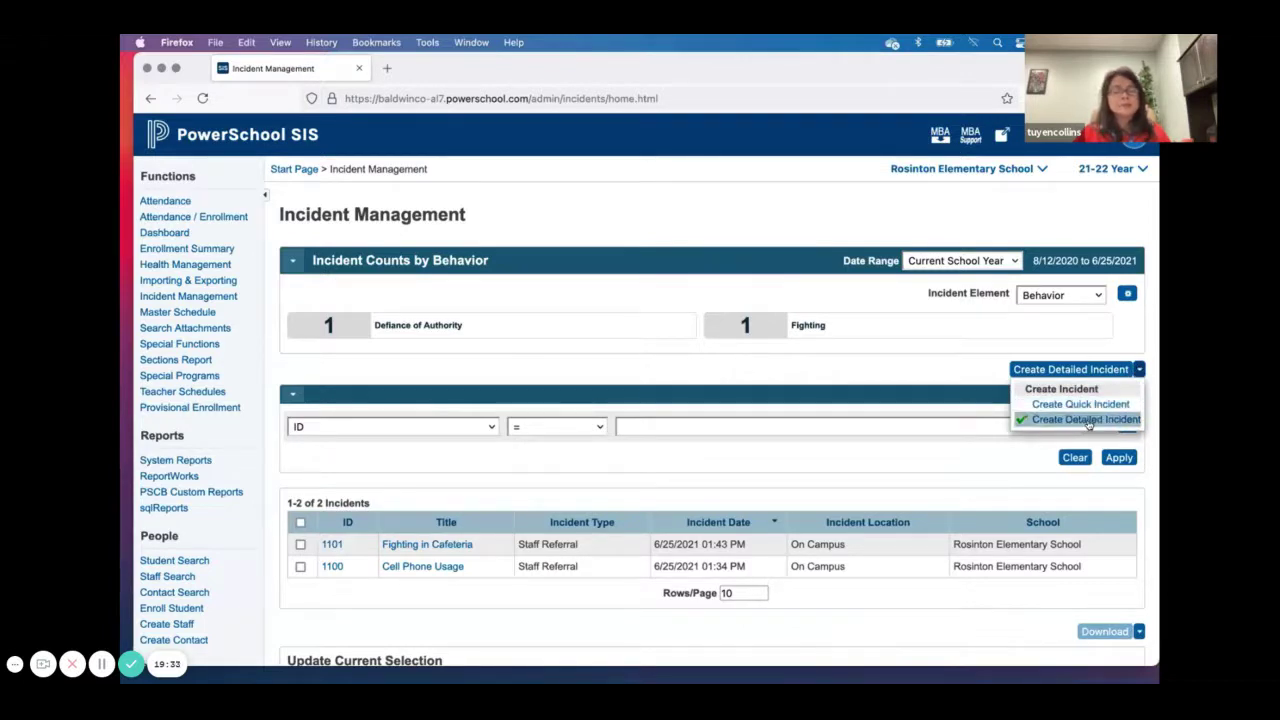
pyautogui.click(953, 363)
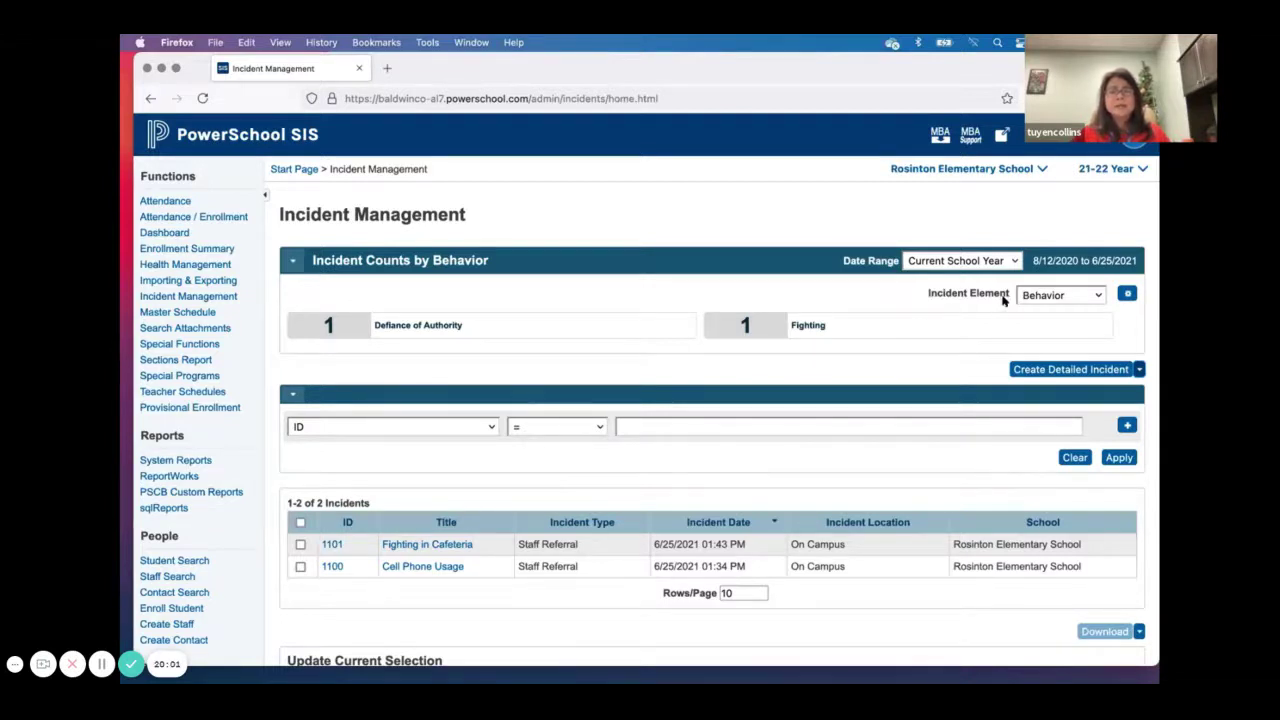
pyautogui.click(1035, 297)
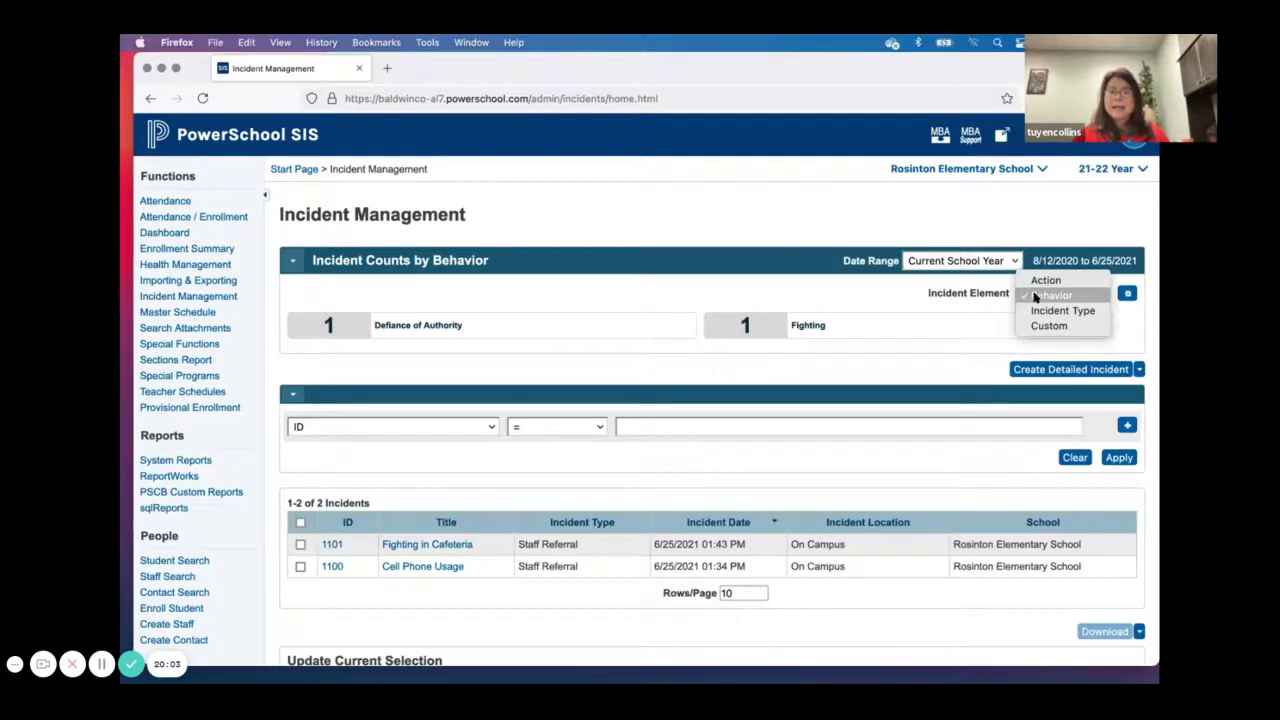
pyautogui.click(955, 299)
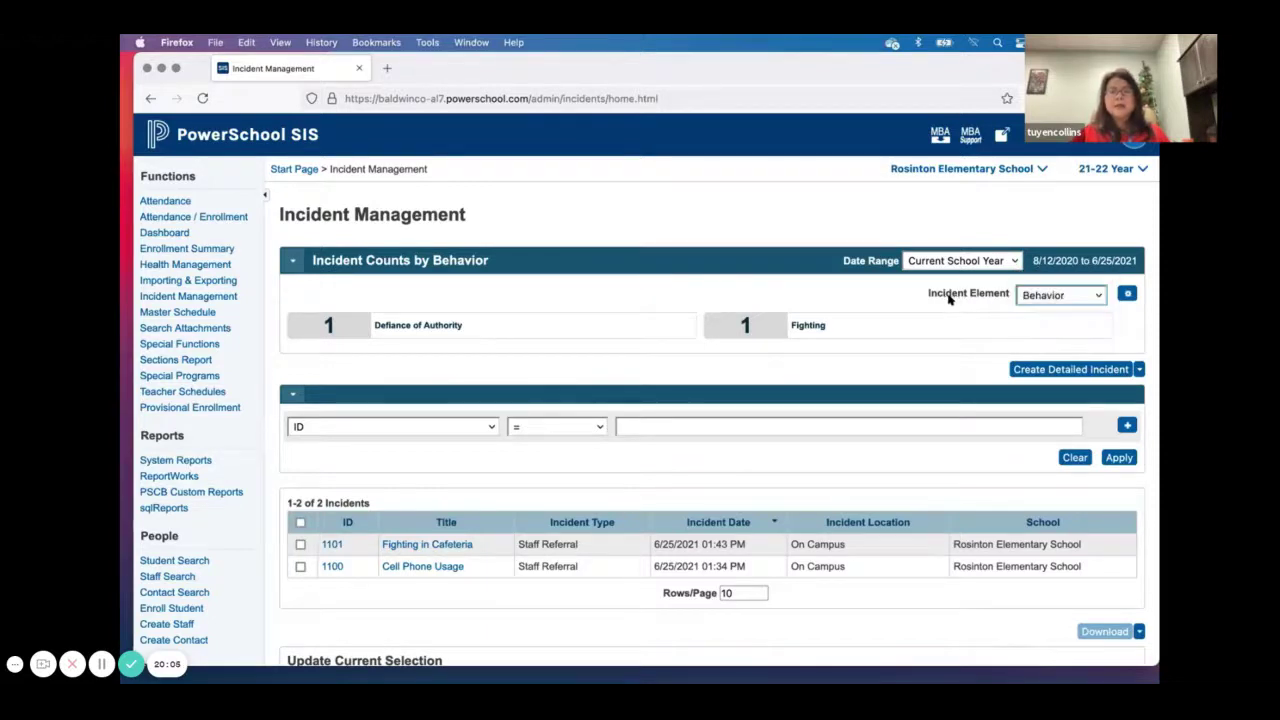